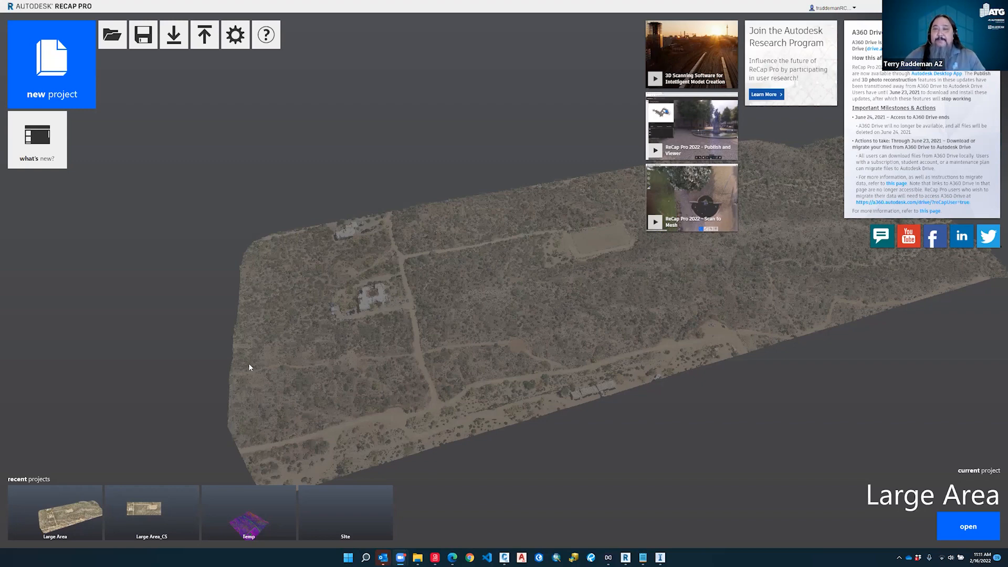
Open the current Large Area point cloud and examine its houses, roads and terrain from oblique and overhead angles
click(329, 312)
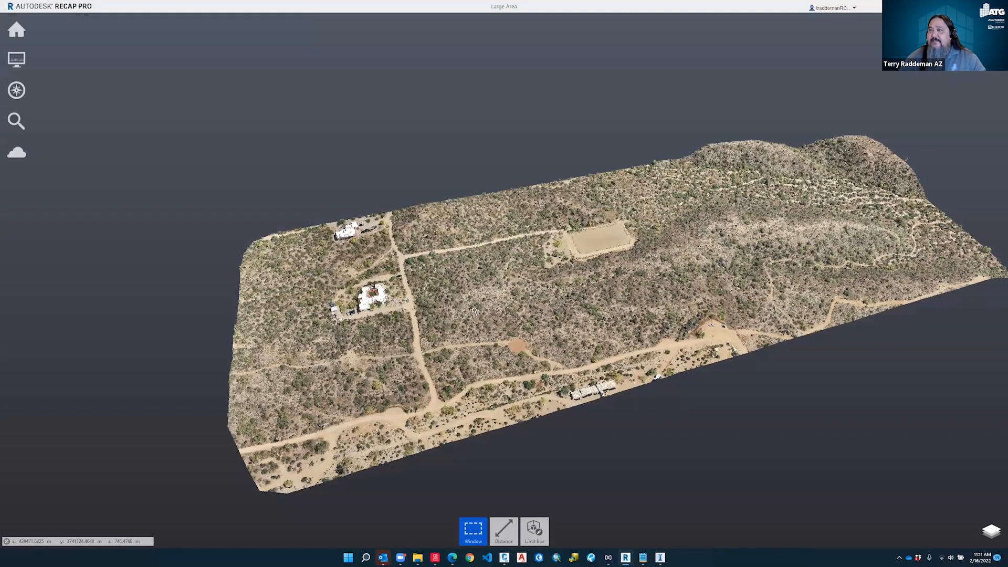
scroll(465, 329, up, 2)
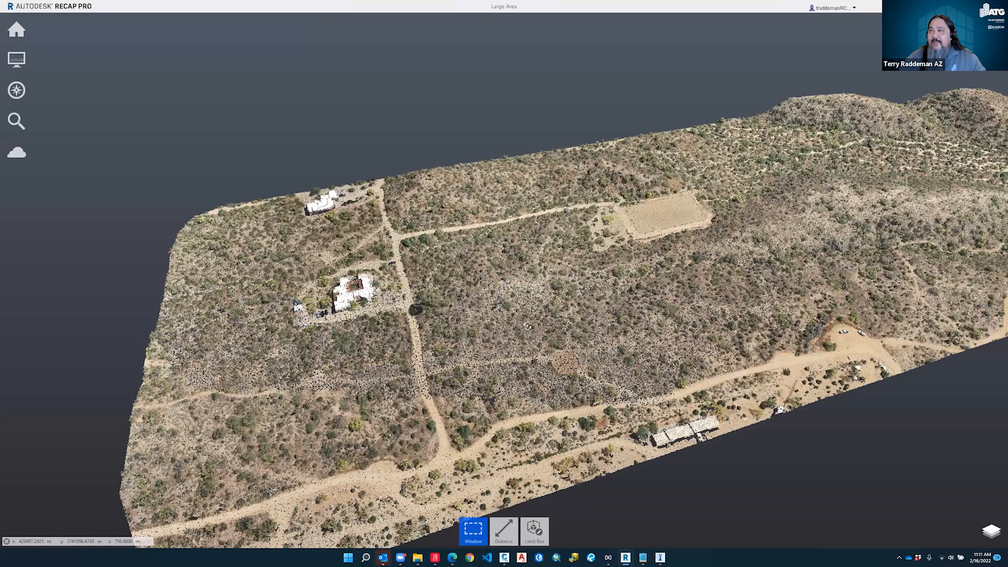
scroll(528, 328, up, 3)
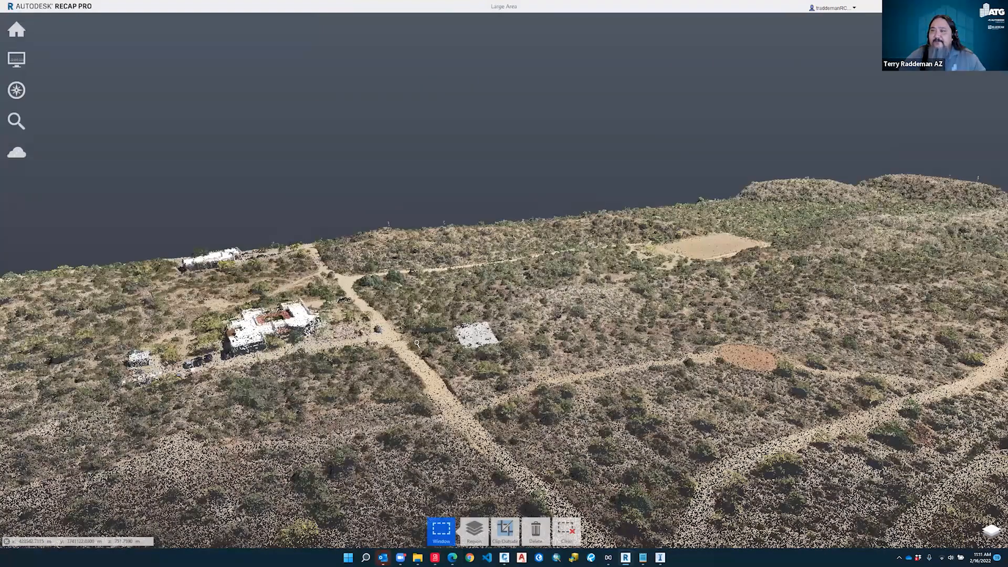
scroll(416, 342, up, 3)
shift+middle_drag(450, 361, 533, 367)
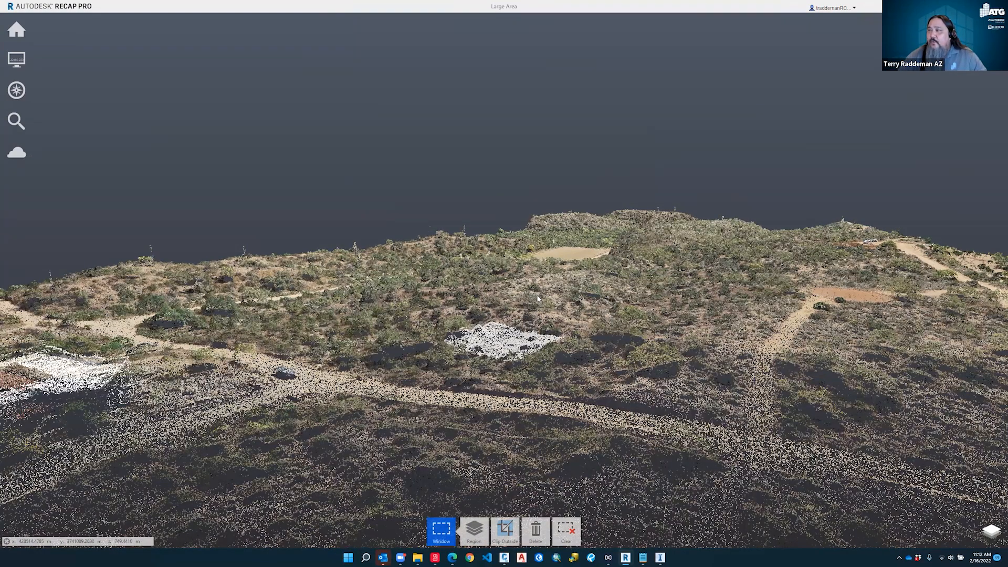
scroll(537, 298, up, 3)
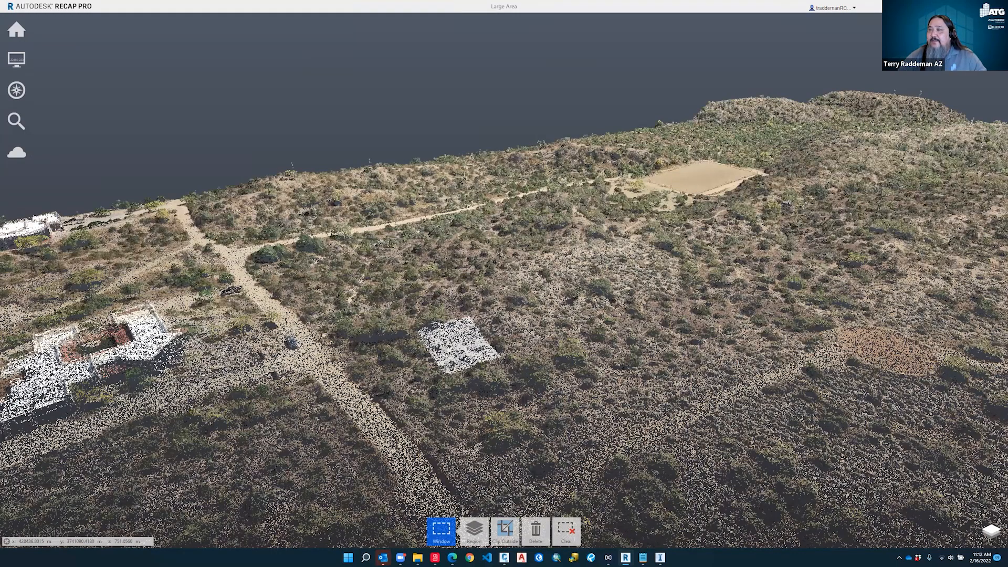
scroll(451, 363, down, 3)
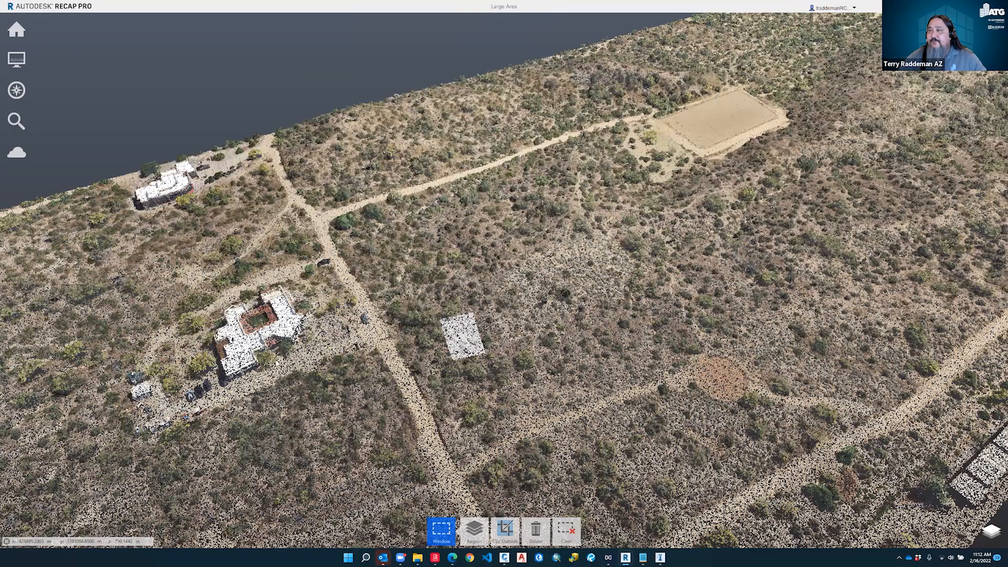
right_drag(572, 288, 573, 296)
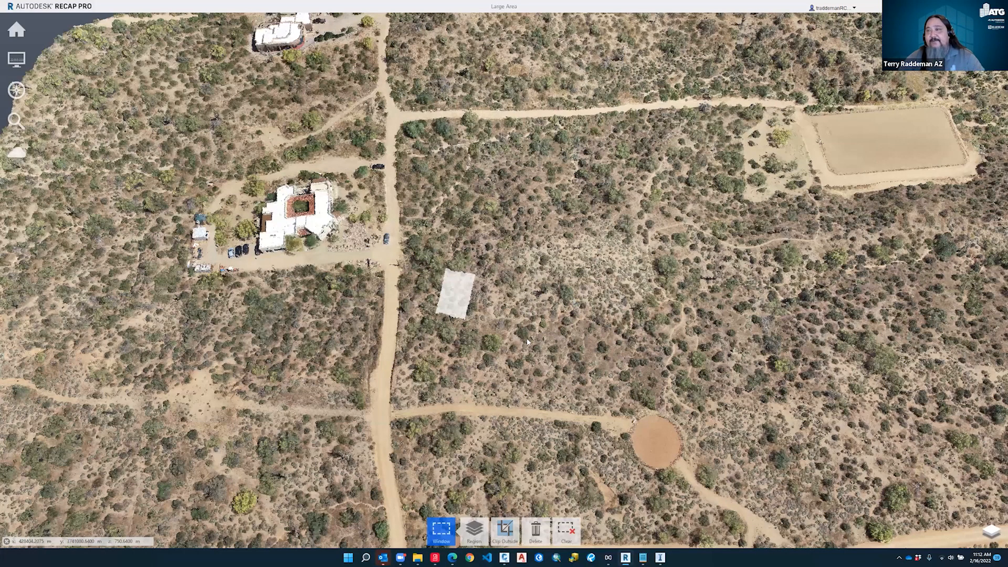
scroll(520, 362, down, 2)
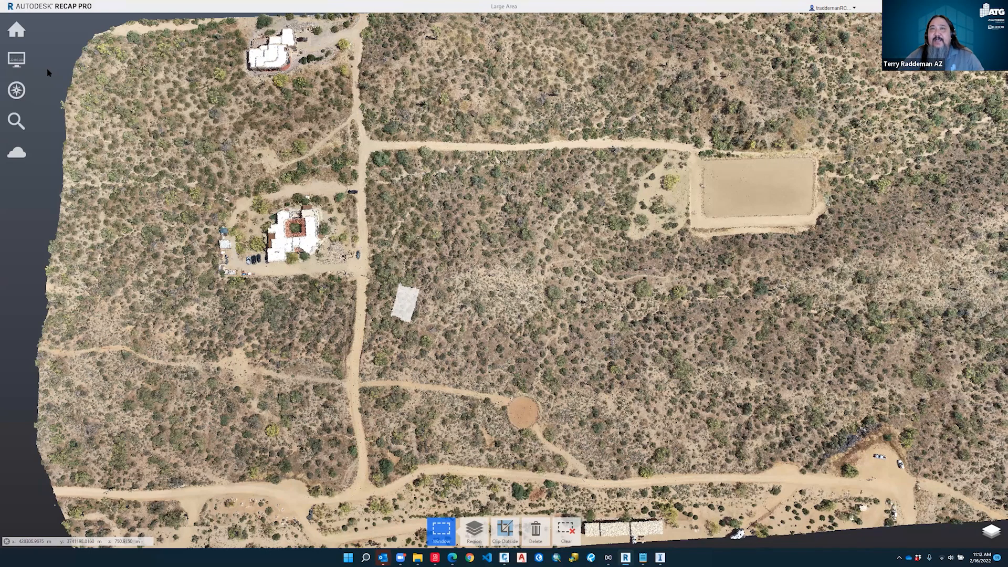
Review the project's general settings for coordinate system, camera and units, and dismiss them
mouse_move(16, 31)
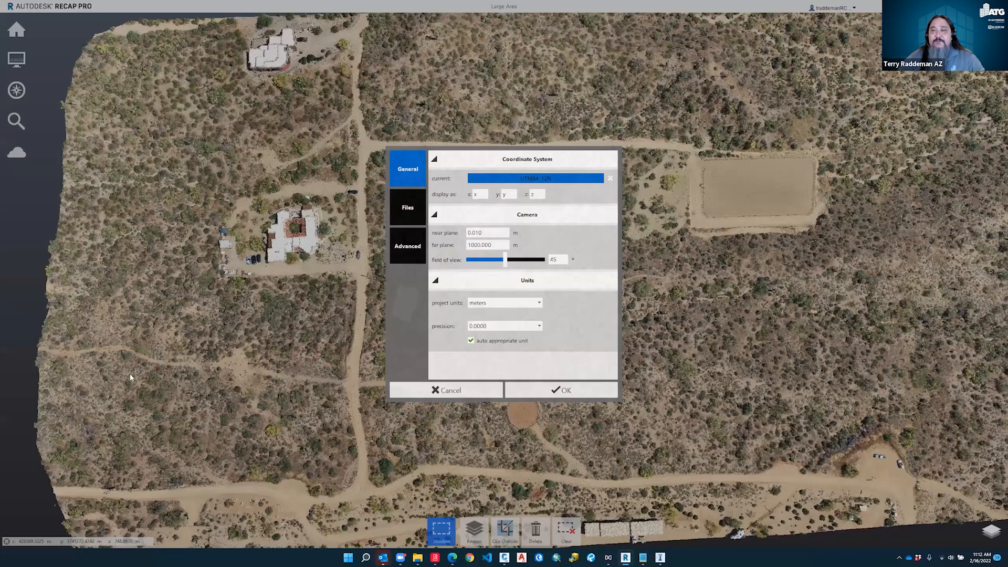
key(Escape)
Save the current project's changes and create a new point cloud import project named Test
click(16, 30)
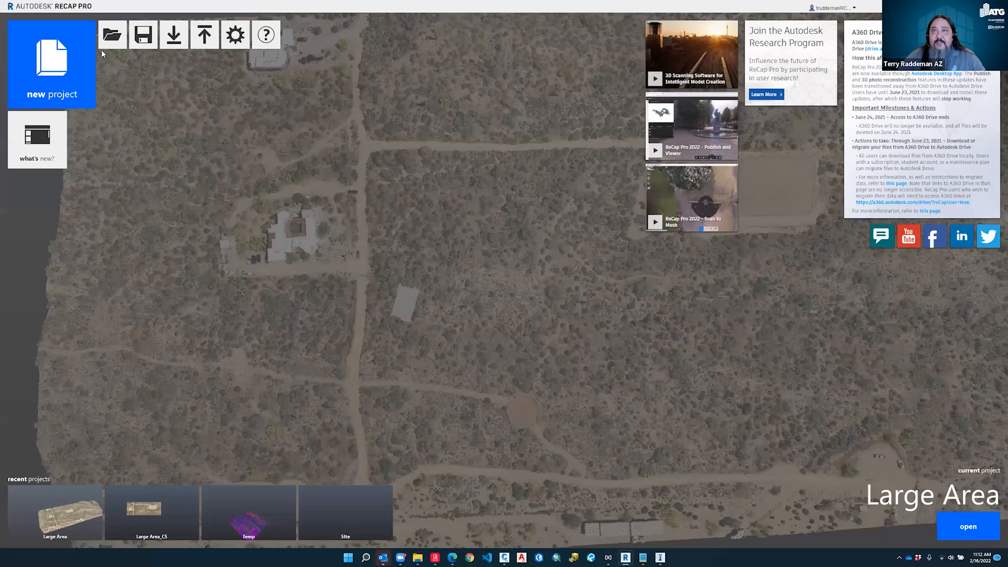
click(55, 68)
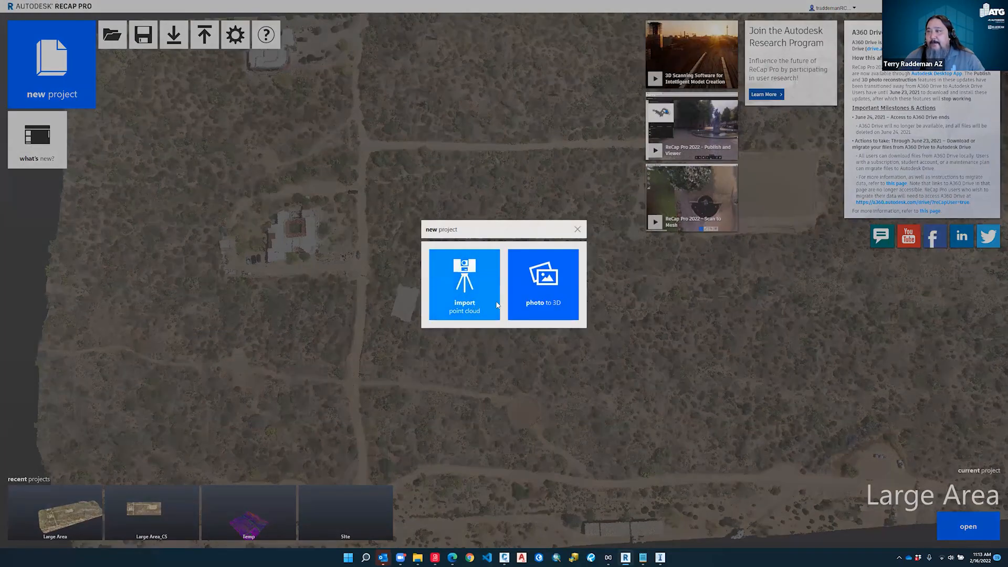
click(496, 305)
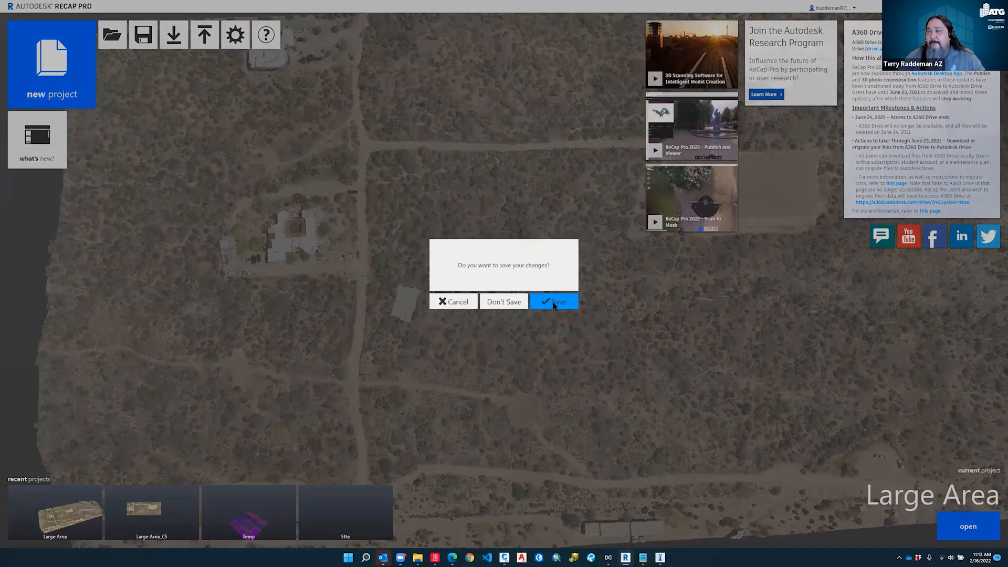
click(545, 306)
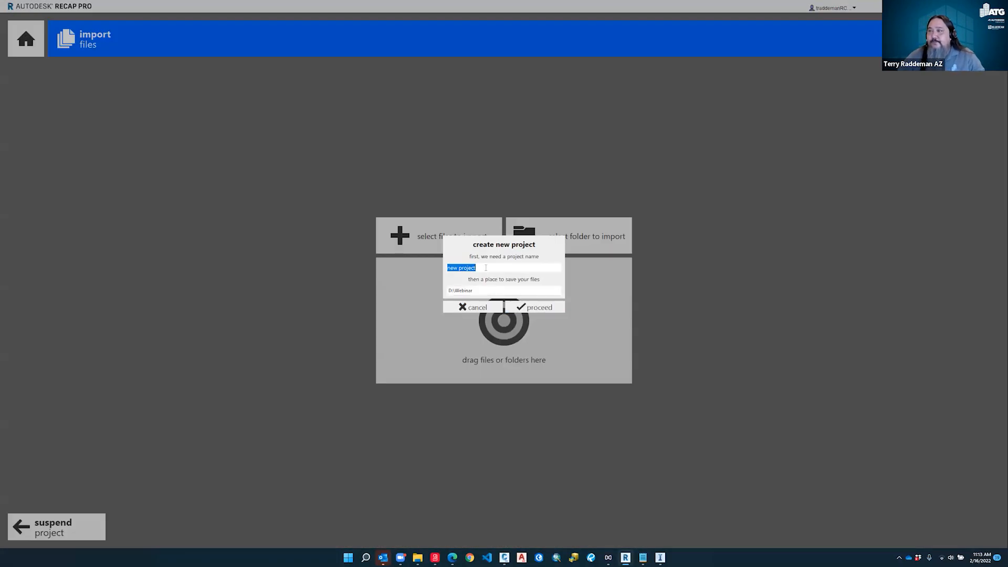
click(485, 268)
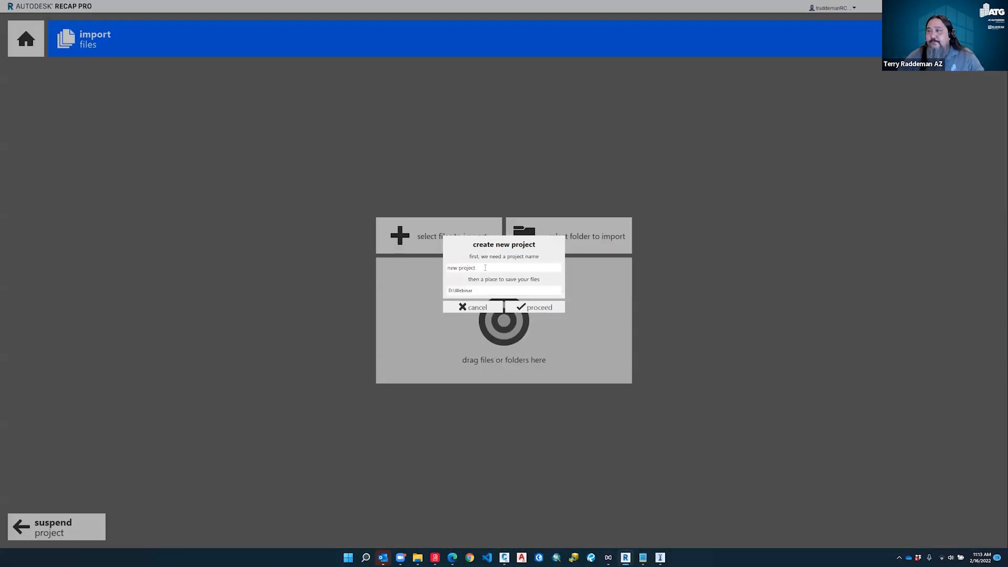
drag(487, 268, 426, 263)
text(Test)
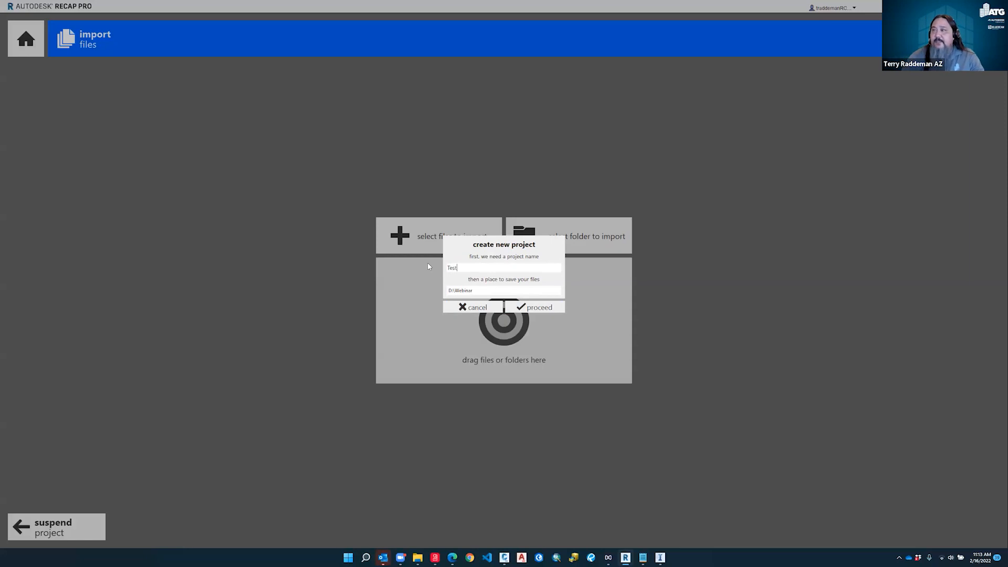
click(529, 309)
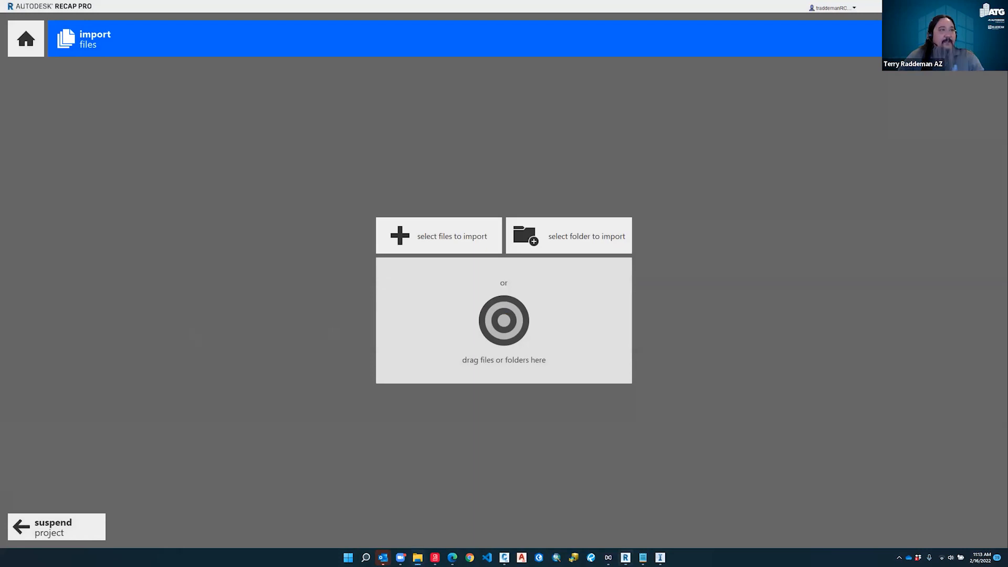
Add a scan file to review its advanced decimation, coordinate system and up-axis settings, and cancel the import
drag(0, 273, 507, 334)
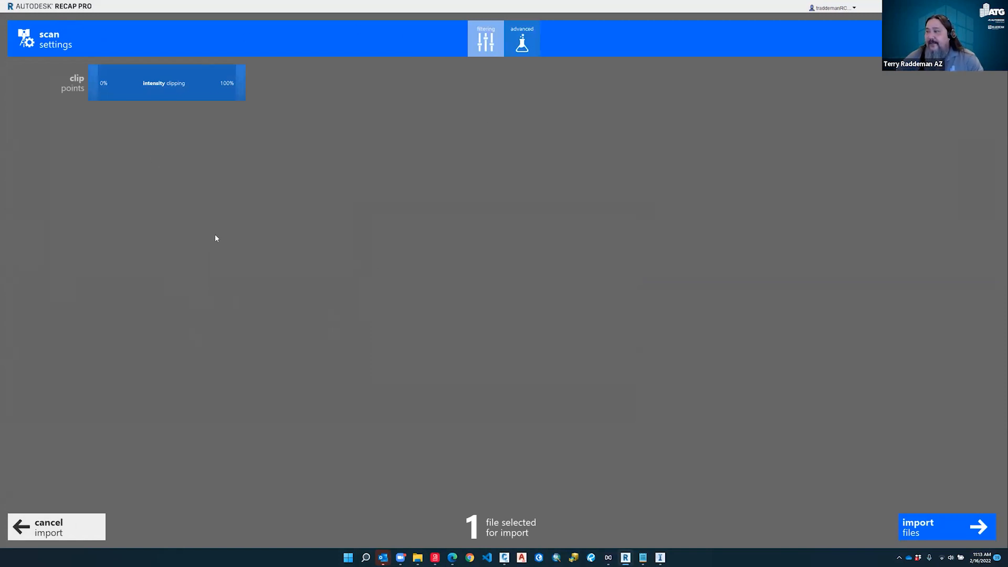
click(523, 41)
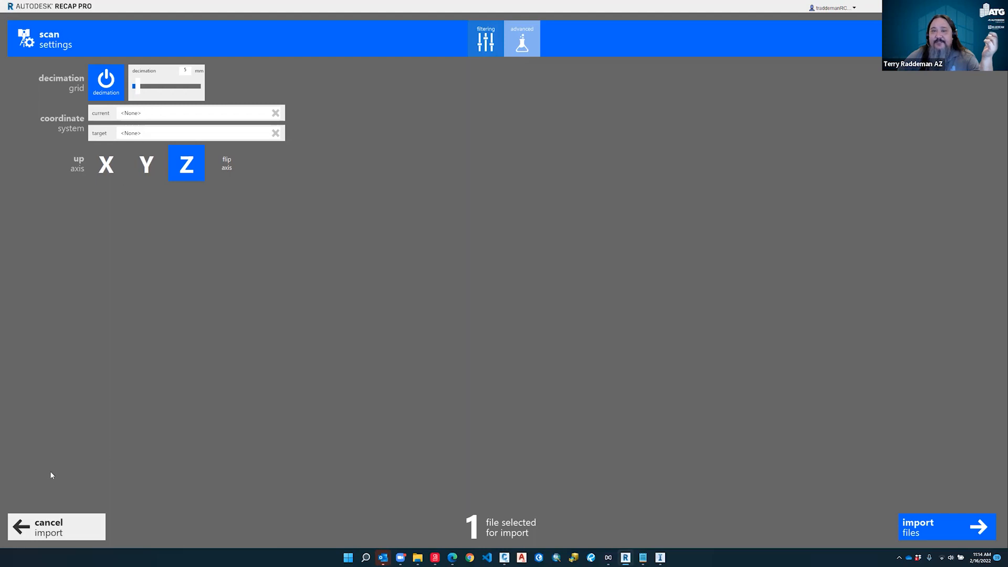
click(56, 531)
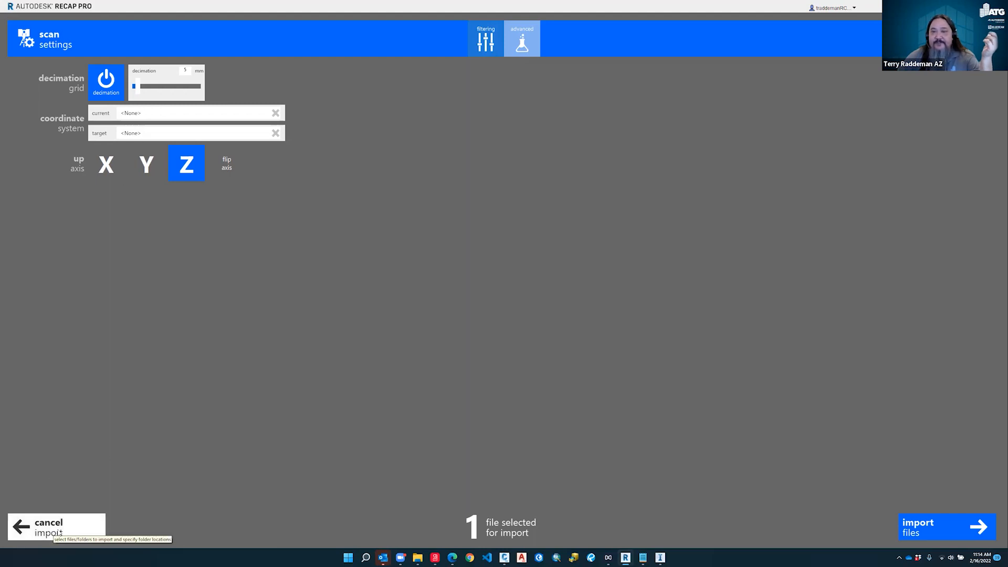
click(60, 530)
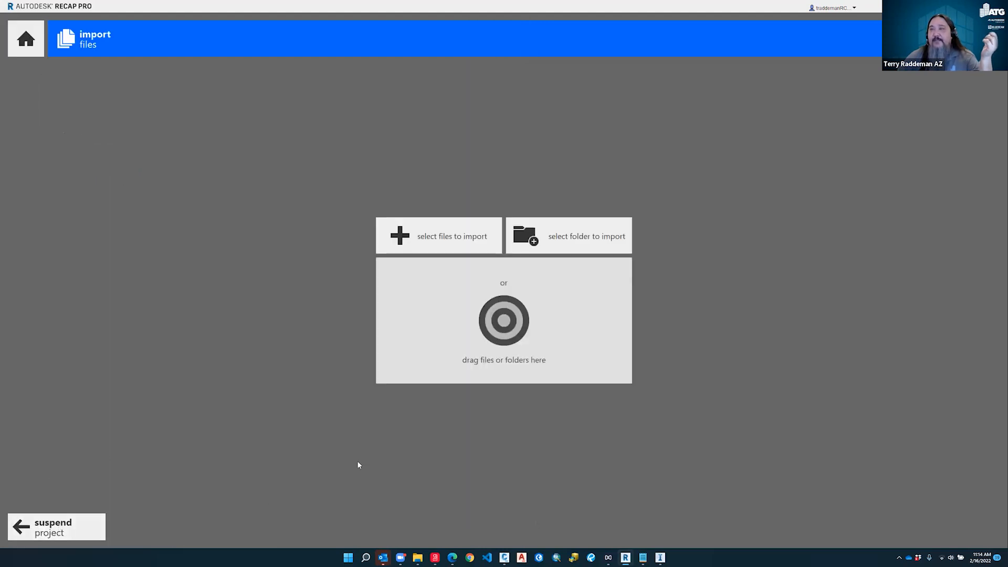
Suspend the Test project and reopen the recent Large Area project
click(34, 33)
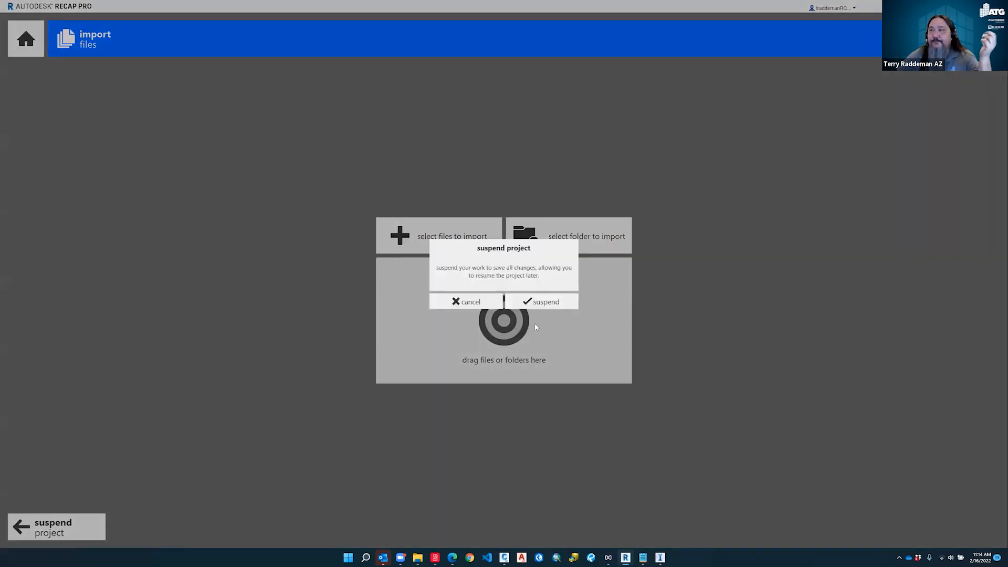
click(537, 302)
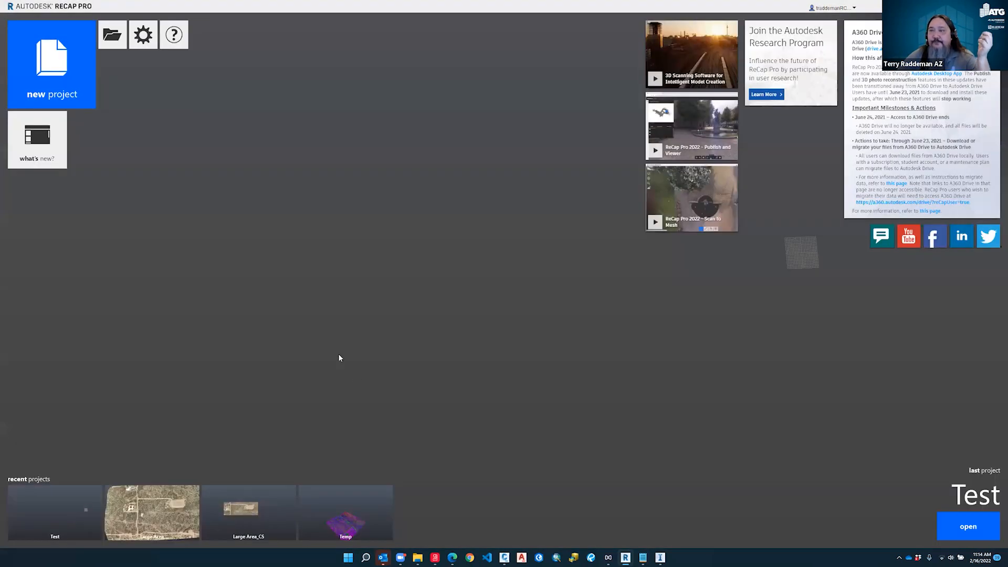
click(157, 508)
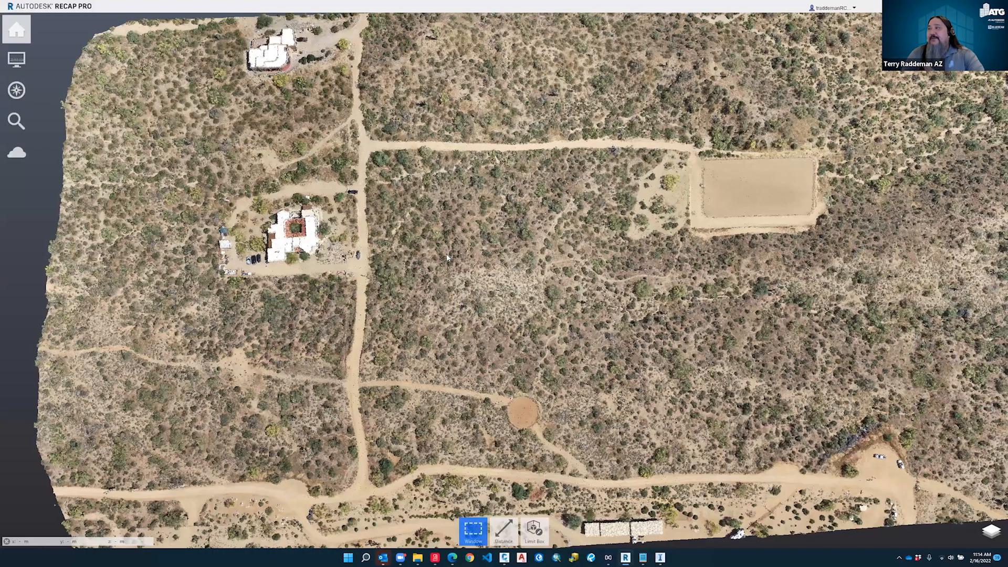
Examine the Large Area point cloud from overhead, oblique and low ground-level angles
scroll(446, 254, down, 3)
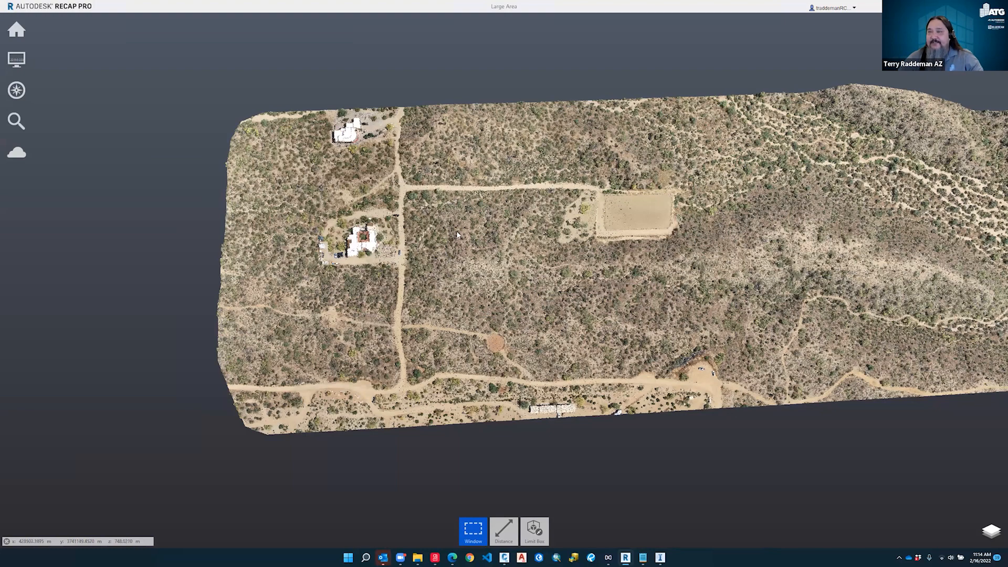
shift+middle_drag(478, 308, 531, 210)
scroll(333, 280, up, 3)
mouse_move(365, 276)
shift+middle_down()
mouse_move(406, 355)
mouse_move(503, 318)
shift+middle_up()
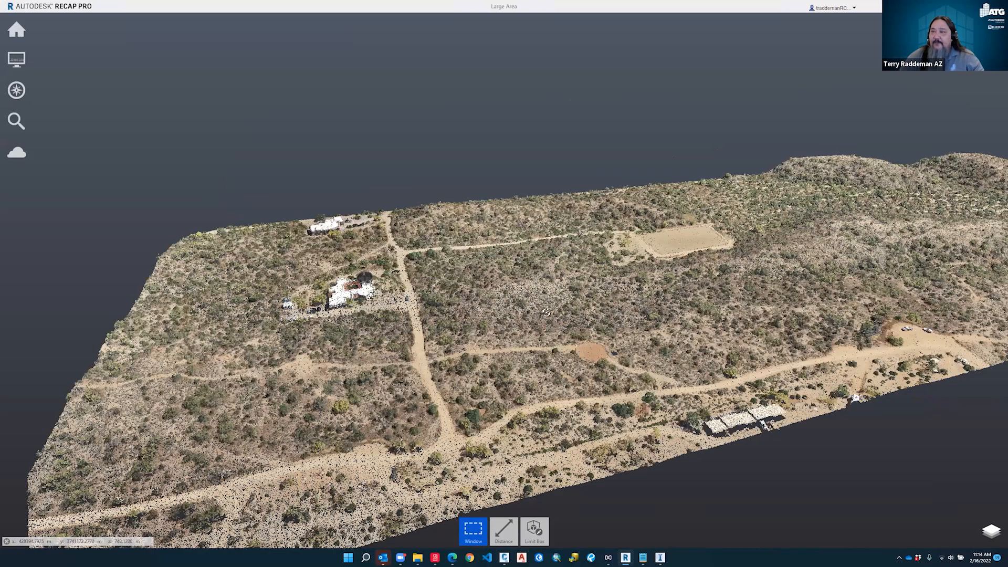
scroll(551, 311, up, 3)
scroll(252, 367, down, 3)
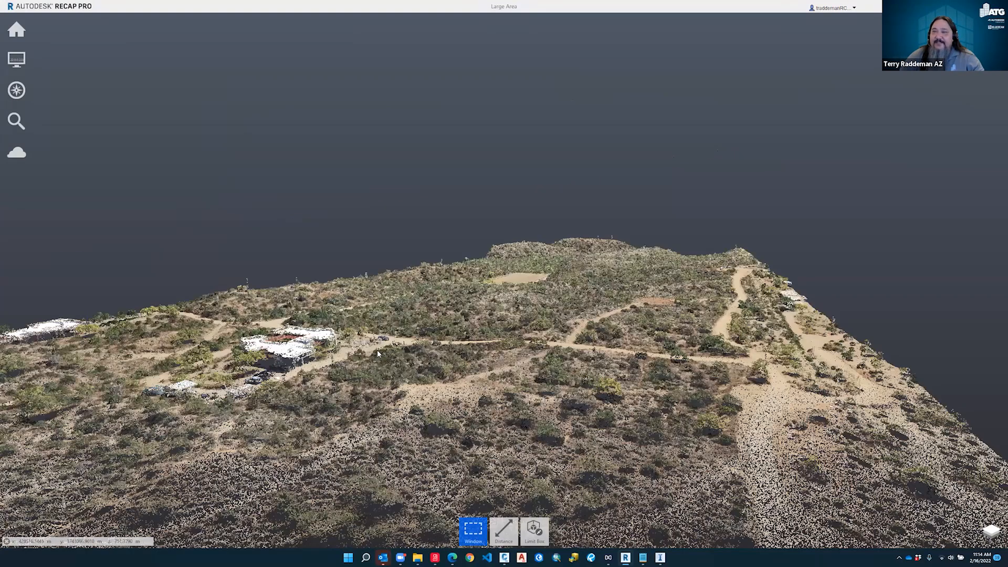
scroll(273, 362, up, 3)
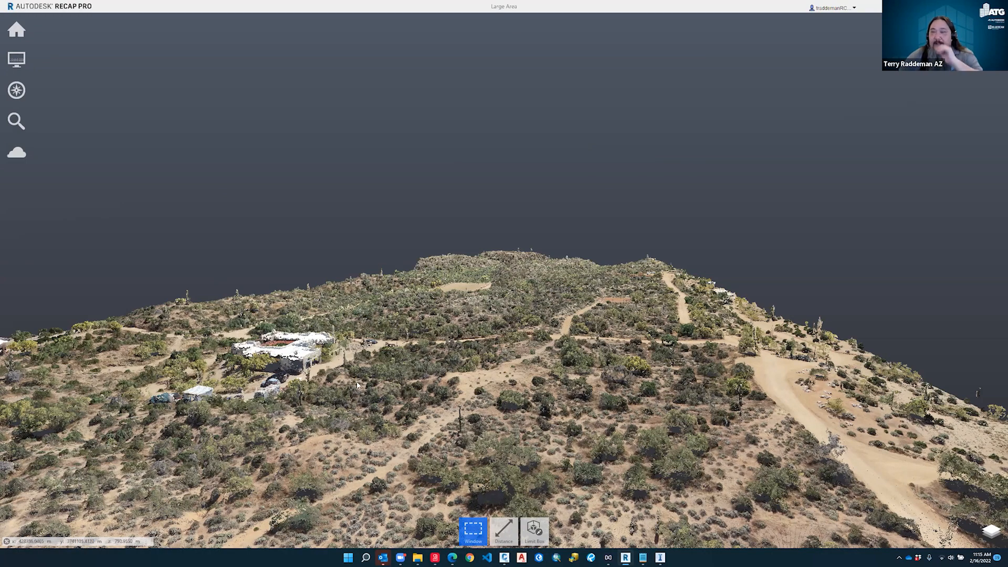
Try a small window selection on the terrain in the low-angle view and check its footprint from above
drag(525, 330, 503, 365)
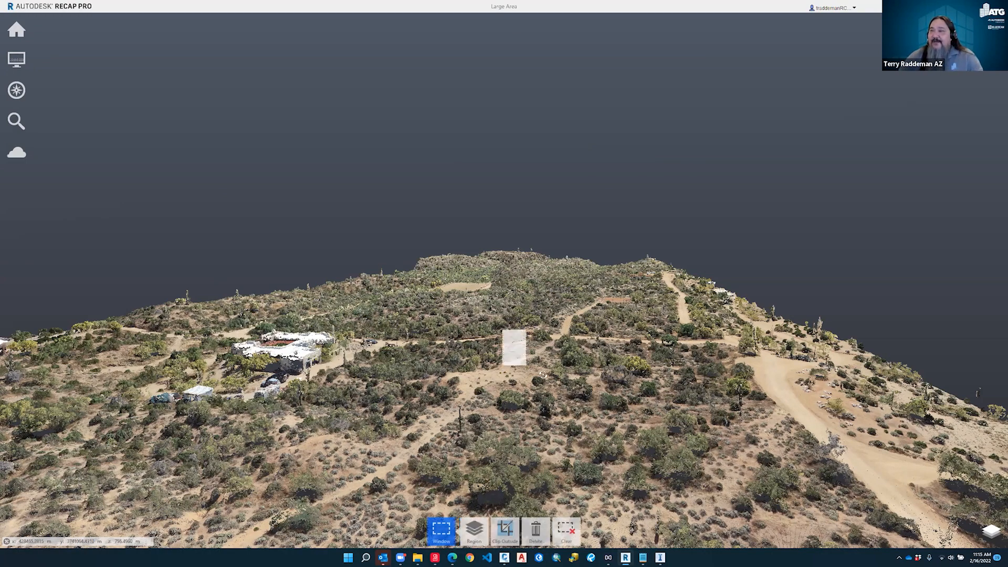
shift+middle_drag(213, 458, 493, 439)
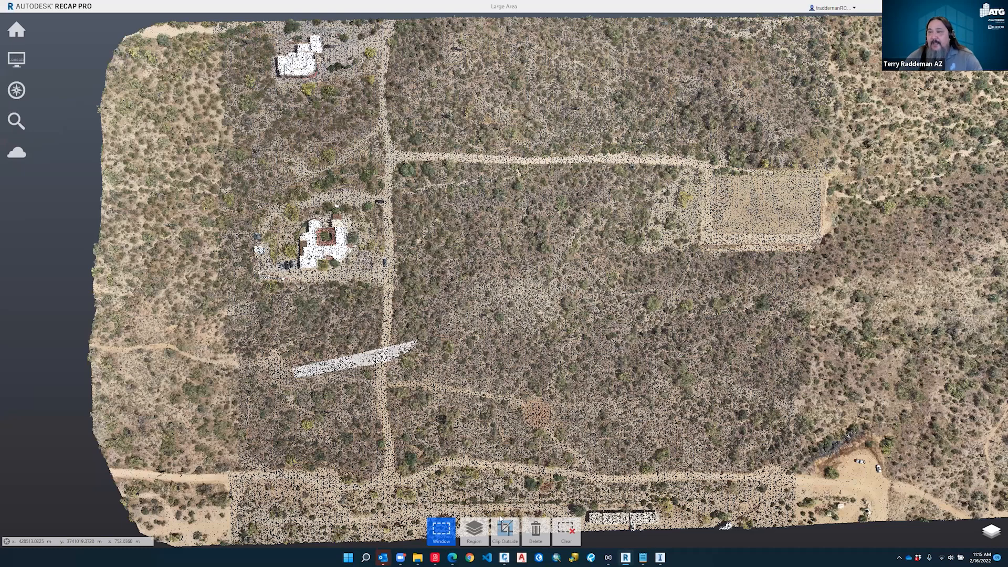
Window-select the rectangular area from the central house to the sandy arena and clip all points outside it
mouse_move(490, 526)
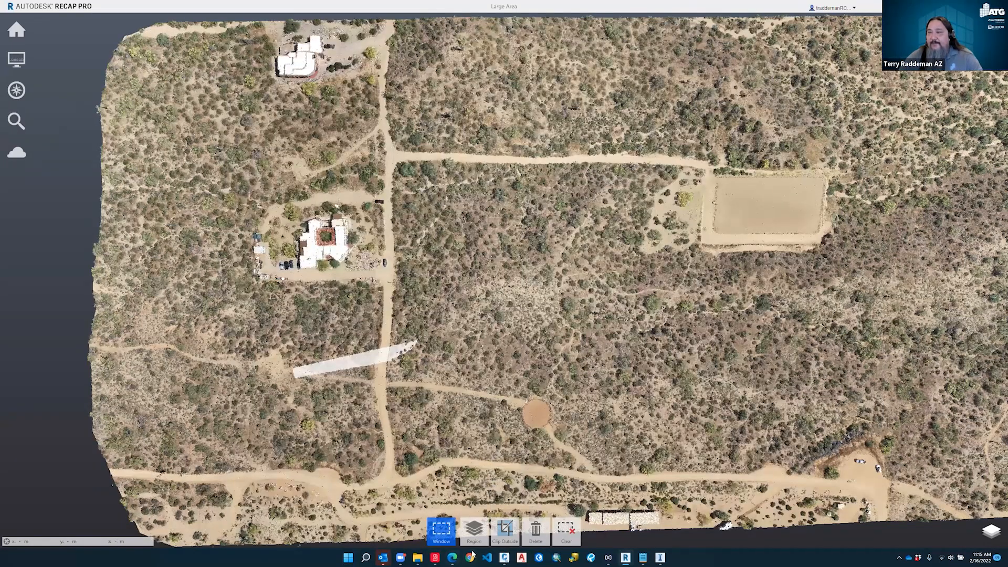
mouse_move(445, 536)
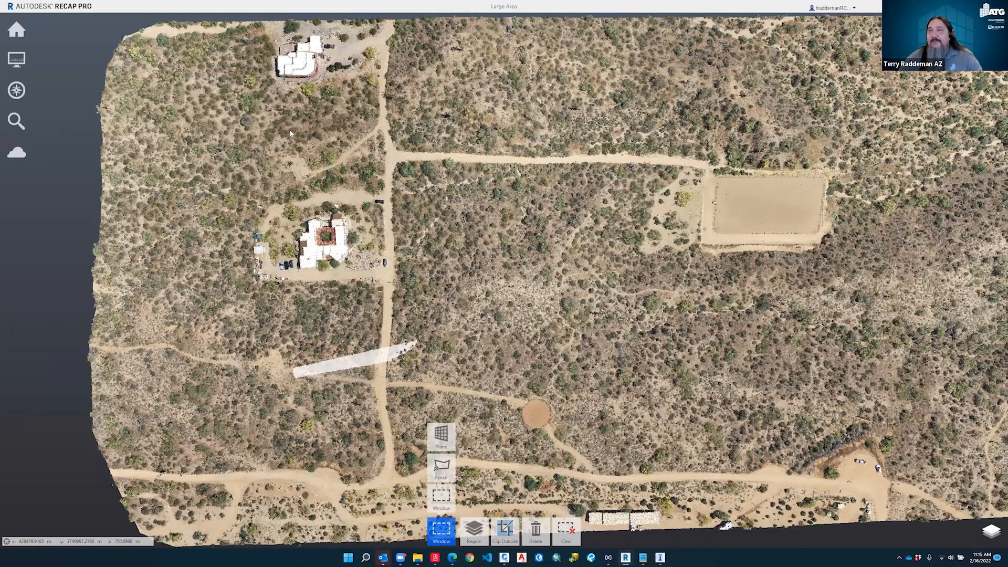
drag(256, 123, 860, 318)
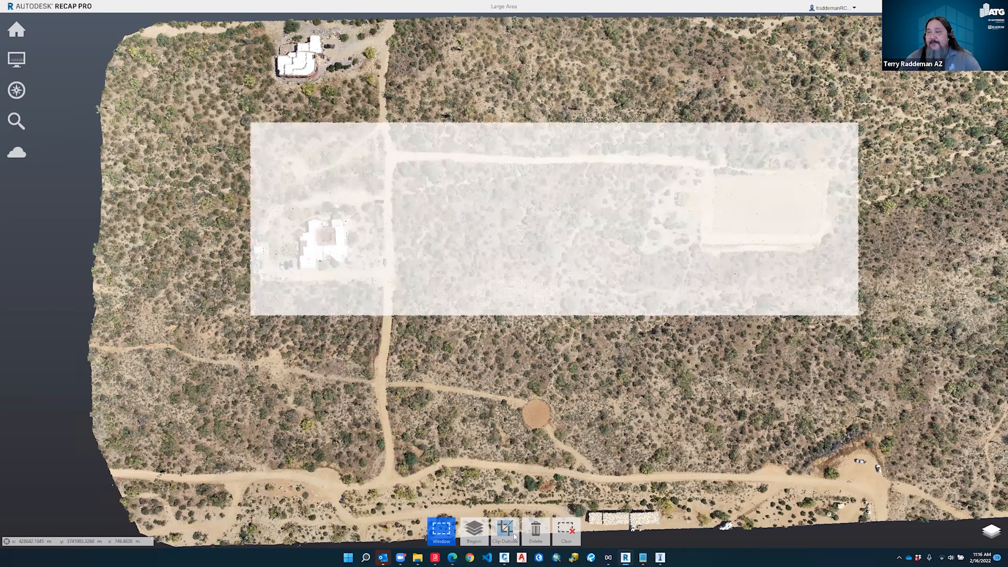
mouse_move(508, 533)
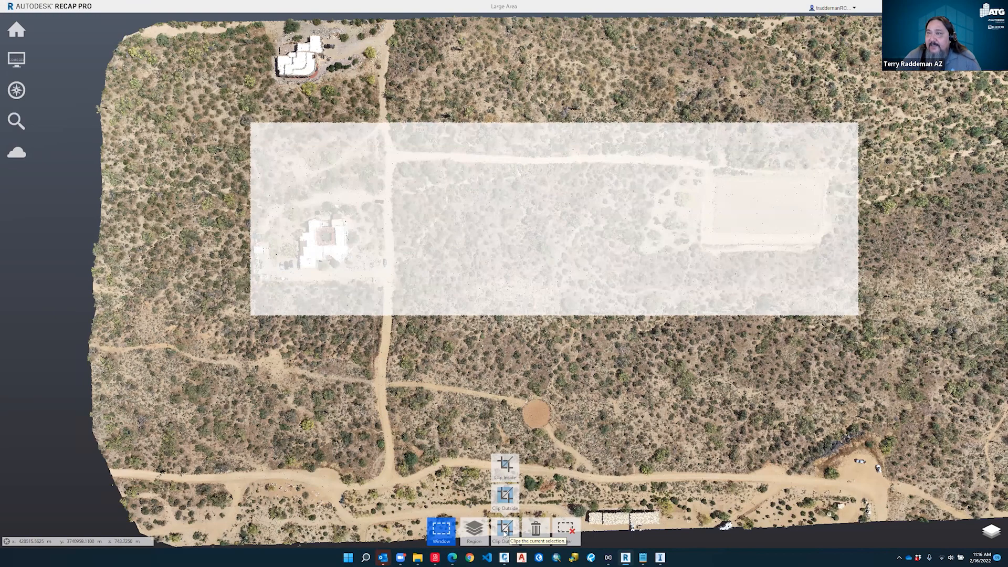
click(504, 531)
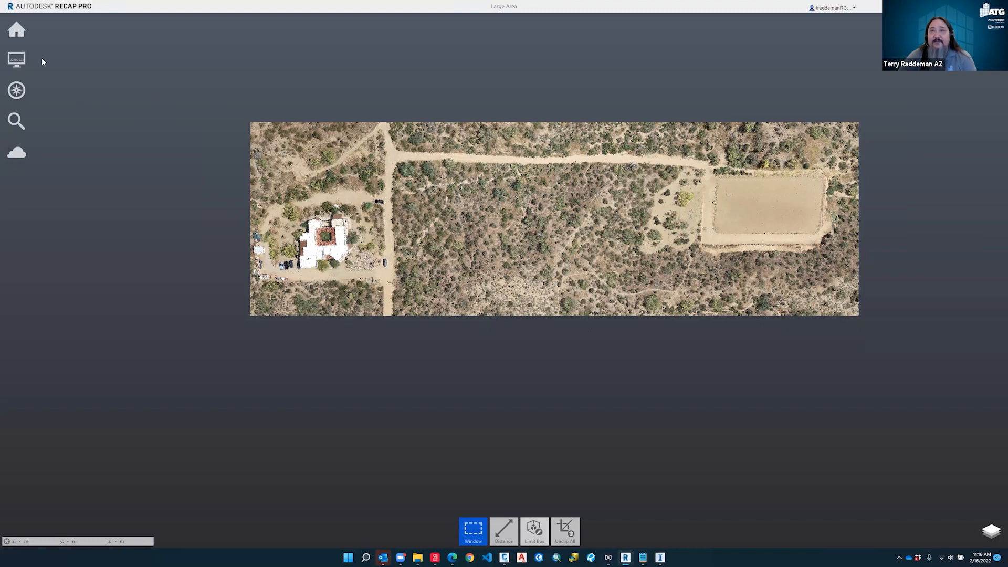
mouse_move(19, 32)
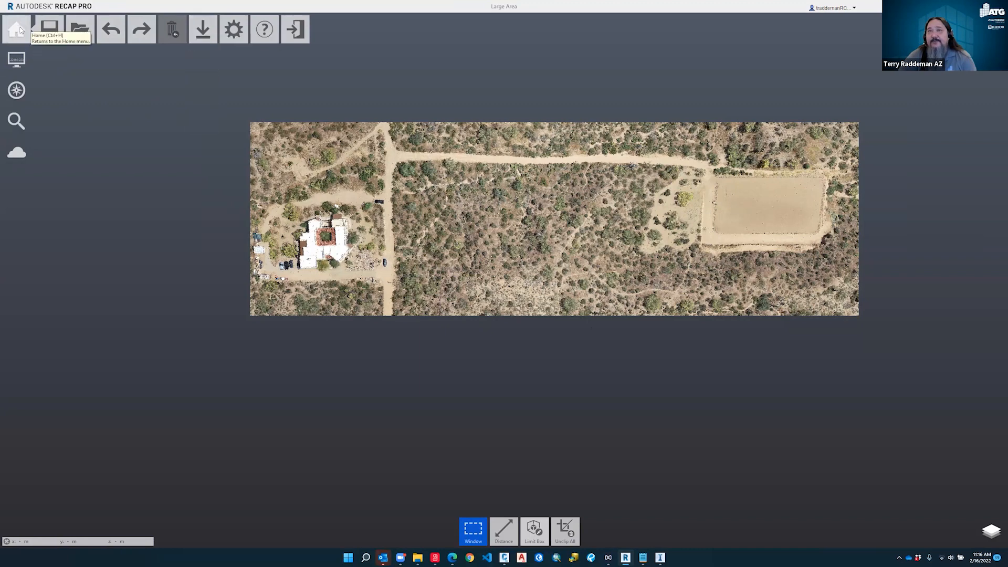
Export the clipped point cloud as a Unified RCP named Site1 in the Webinar folder, unifying the project scans
mouse_move(205, 31)
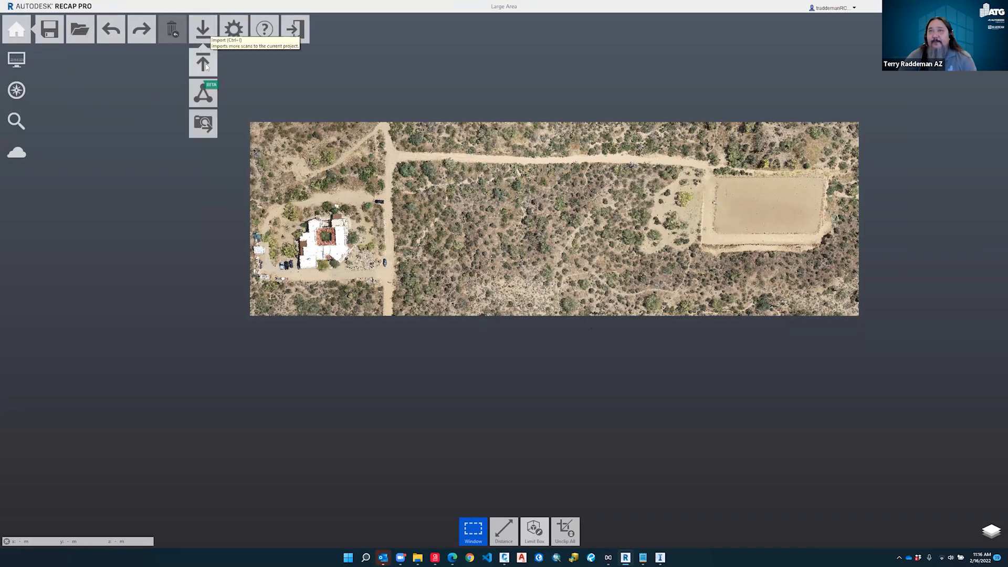
click(206, 67)
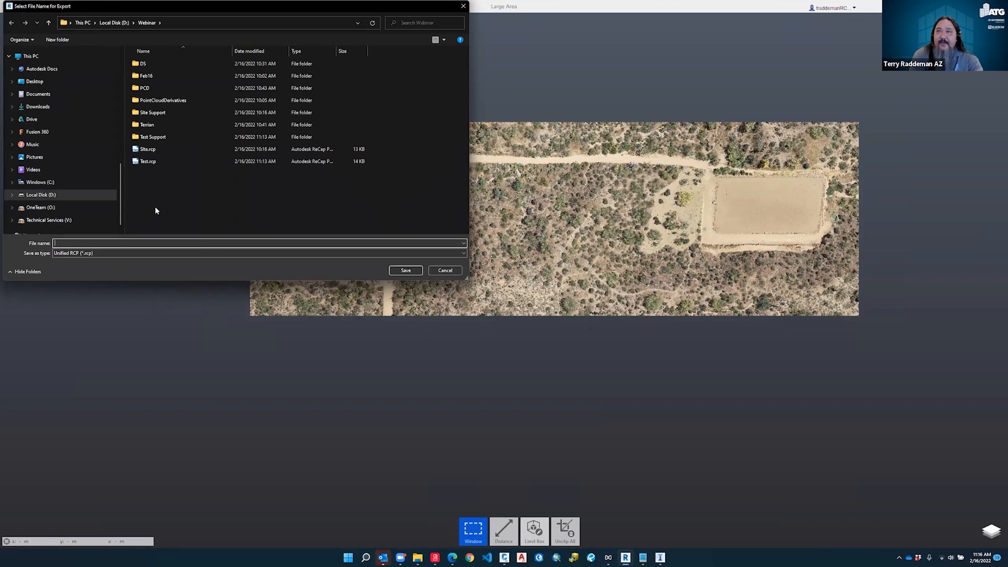
text(Site1)
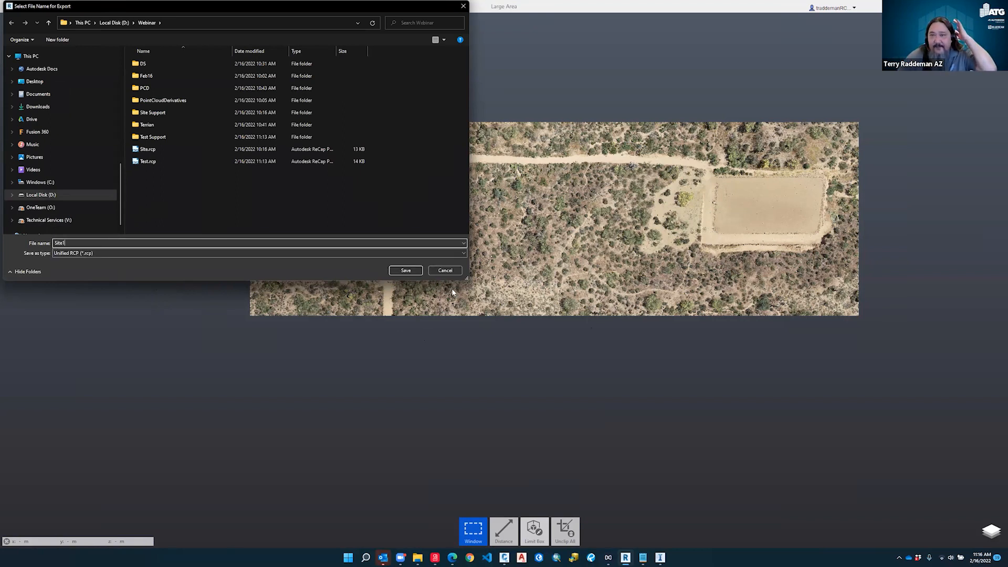
click(407, 274)
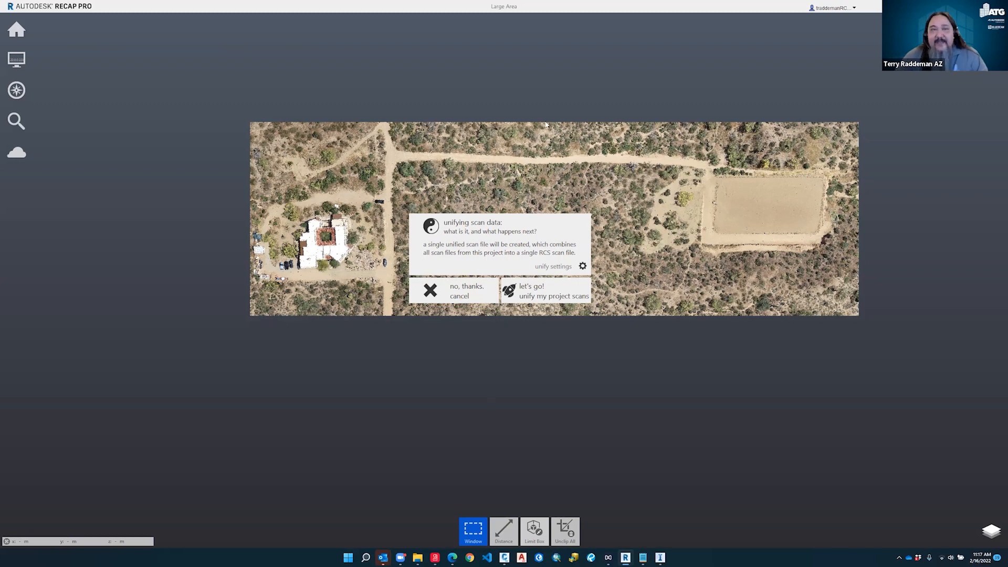
click(538, 289)
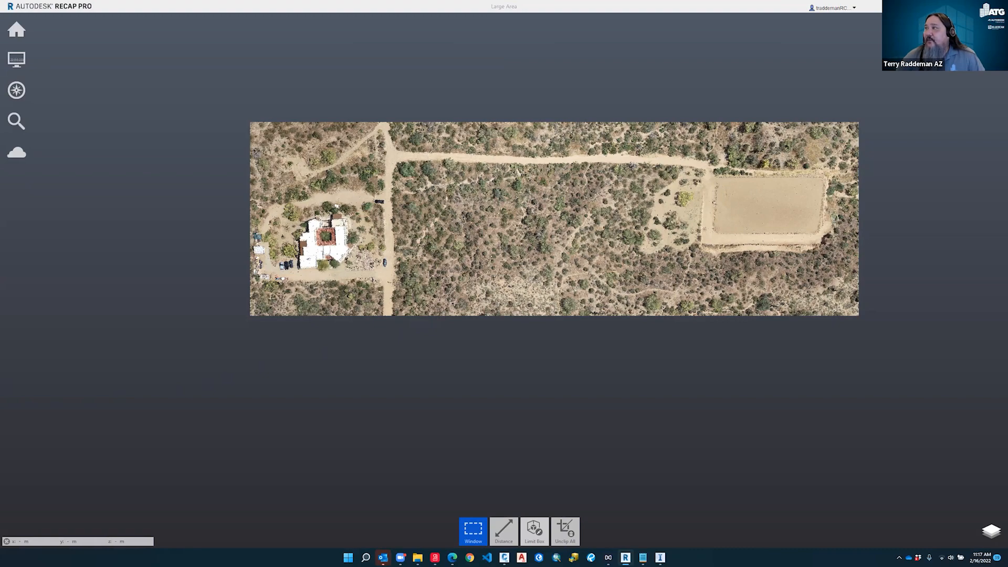
Switch to InfraWorks and replace the open Site1 model with the Site model
key(alt+Tab)
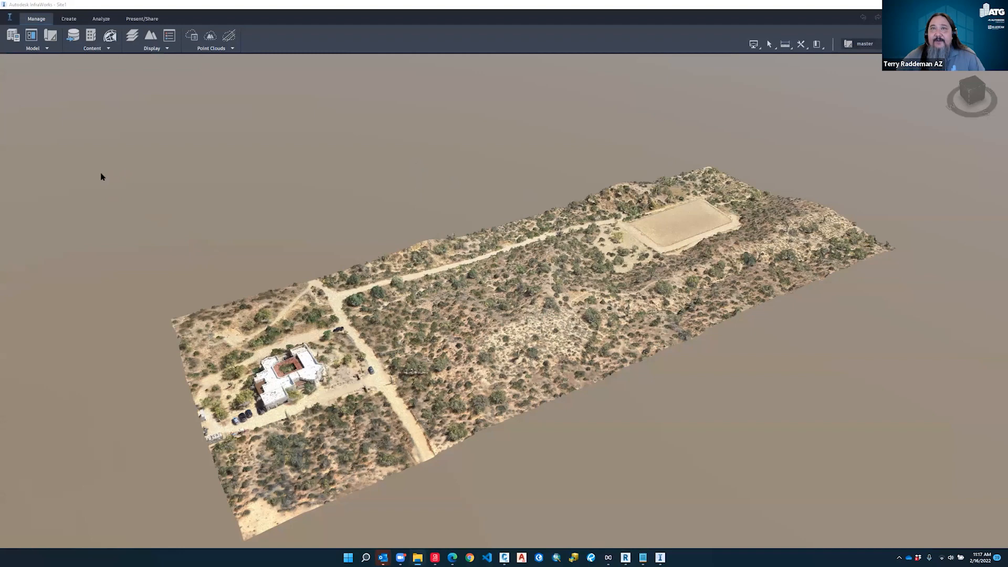
click(10, 19)
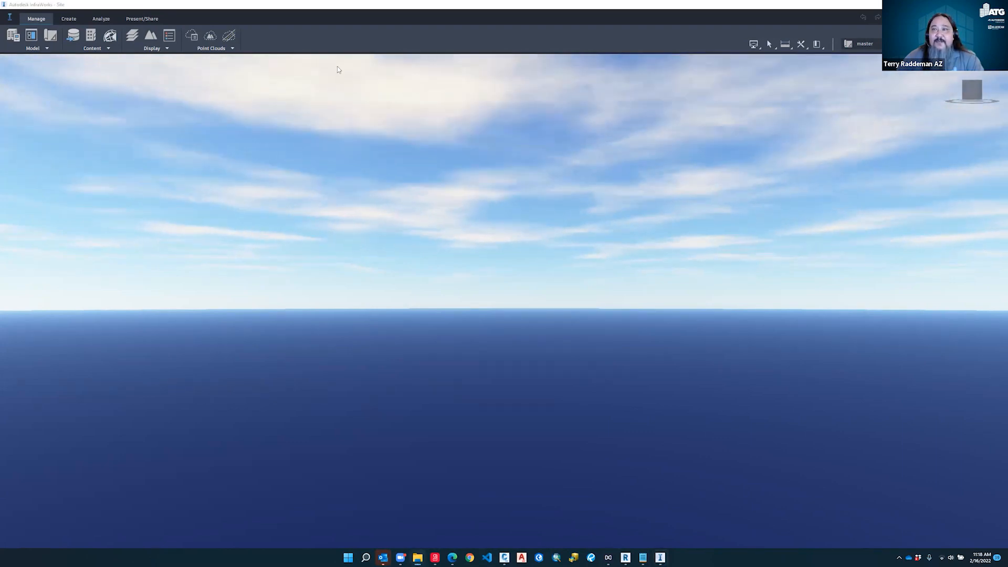
Check the exported Site1.rcp file in the Webinar folder, and return to the Large Area project in ReCap Pro
key(alt+Tab)
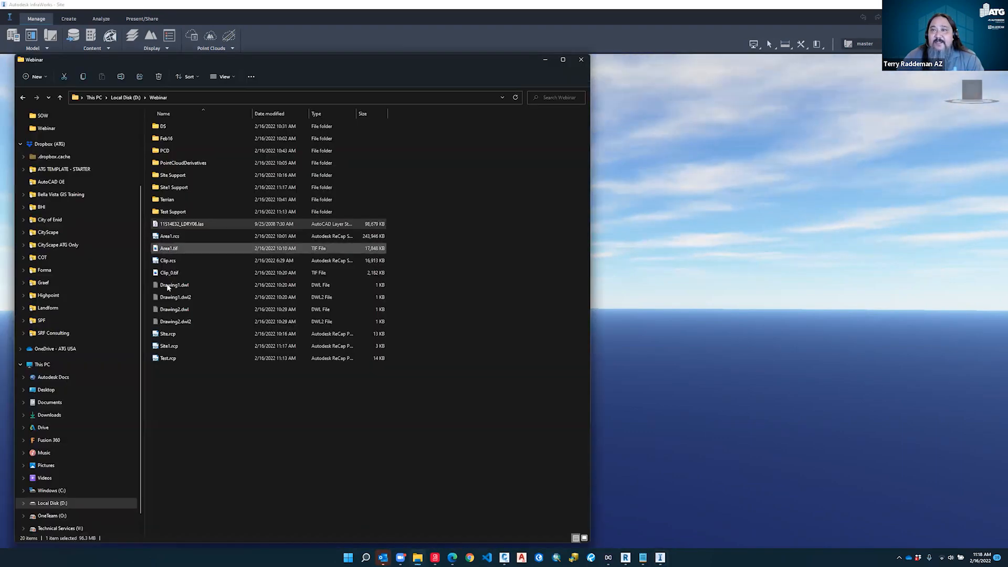
click(171, 347)
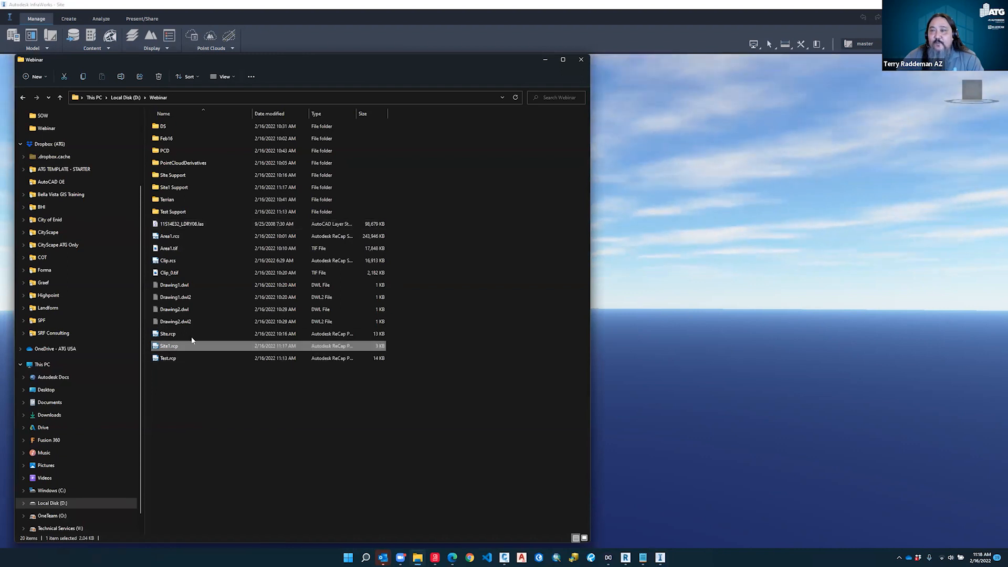
click(274, 67)
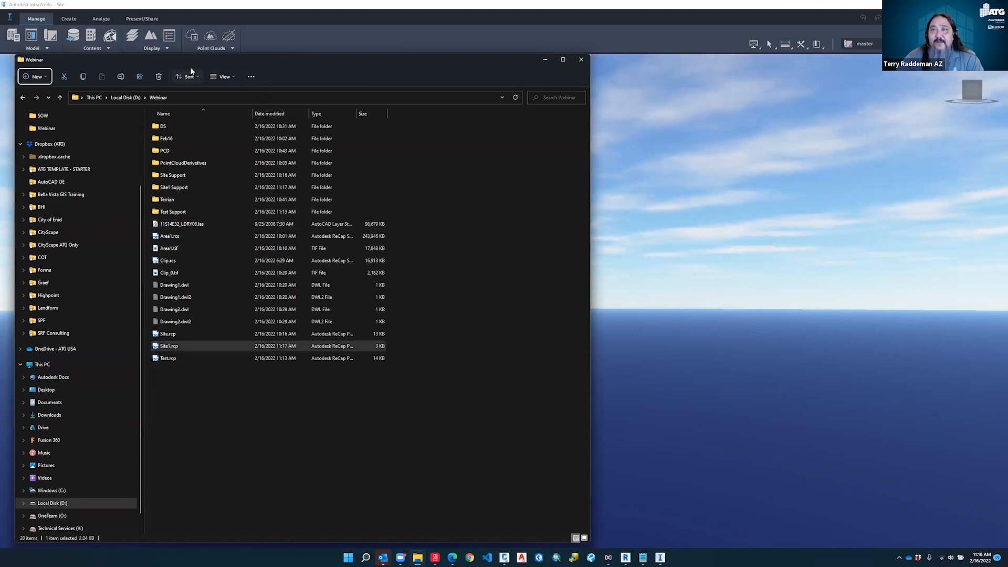
click(288, 61)
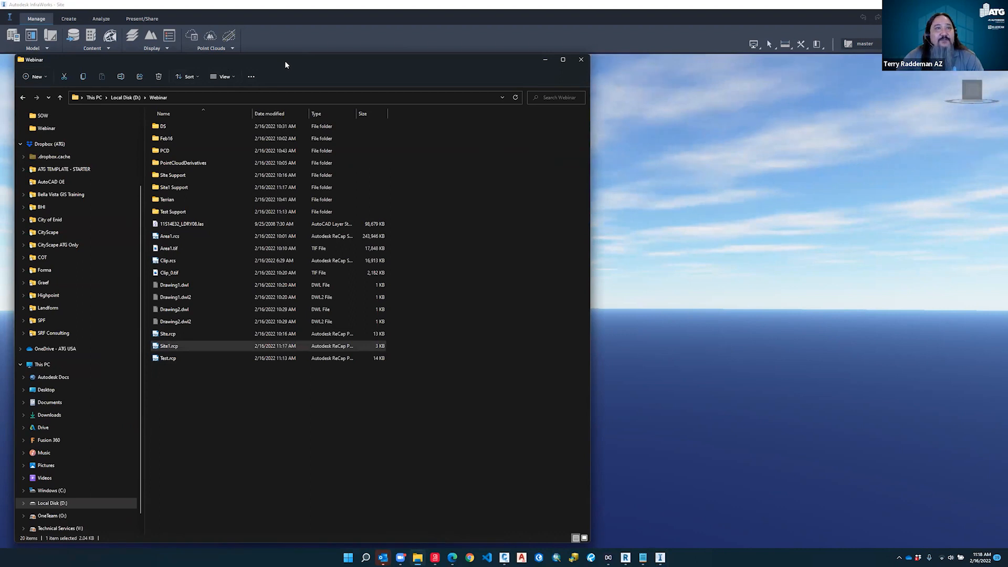
drag(284, 61, 0, 61)
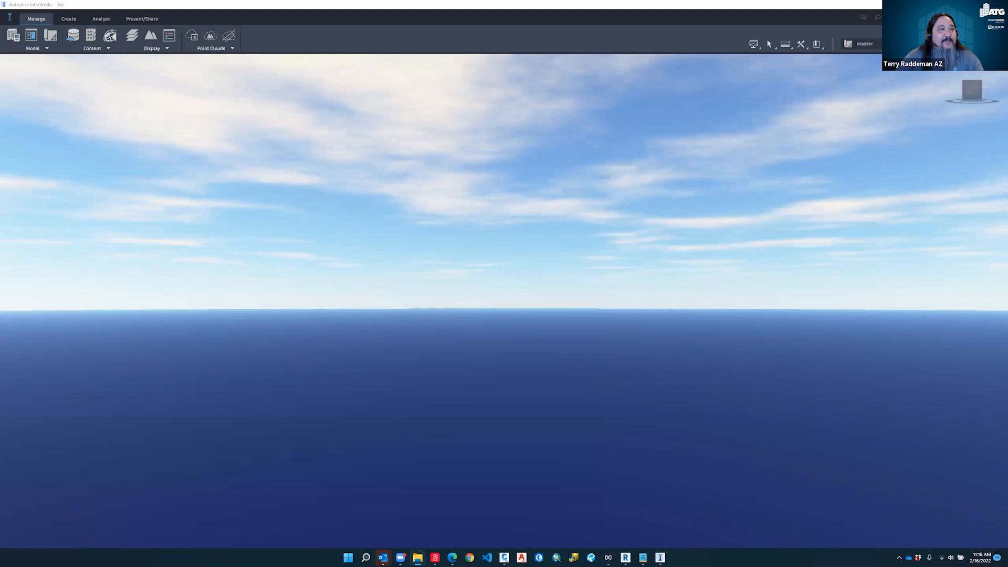
mouse_move(643, 558)
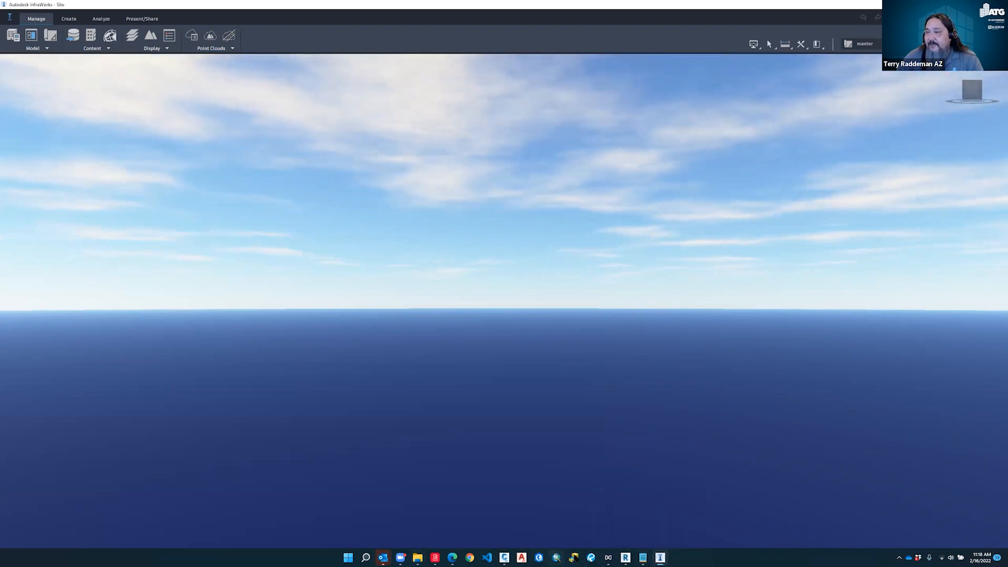
click(625, 557)
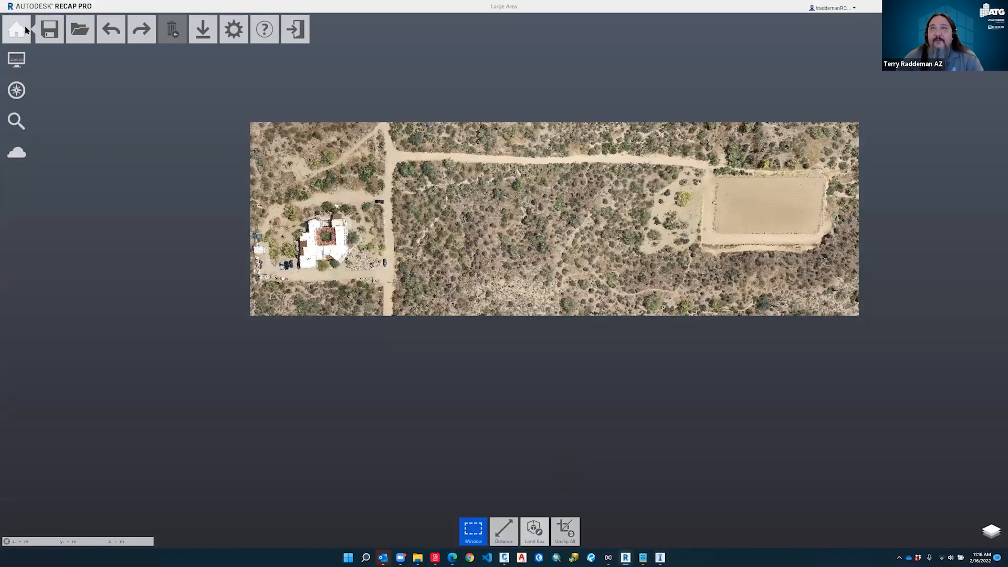
mouse_move(203, 32)
click(204, 63)
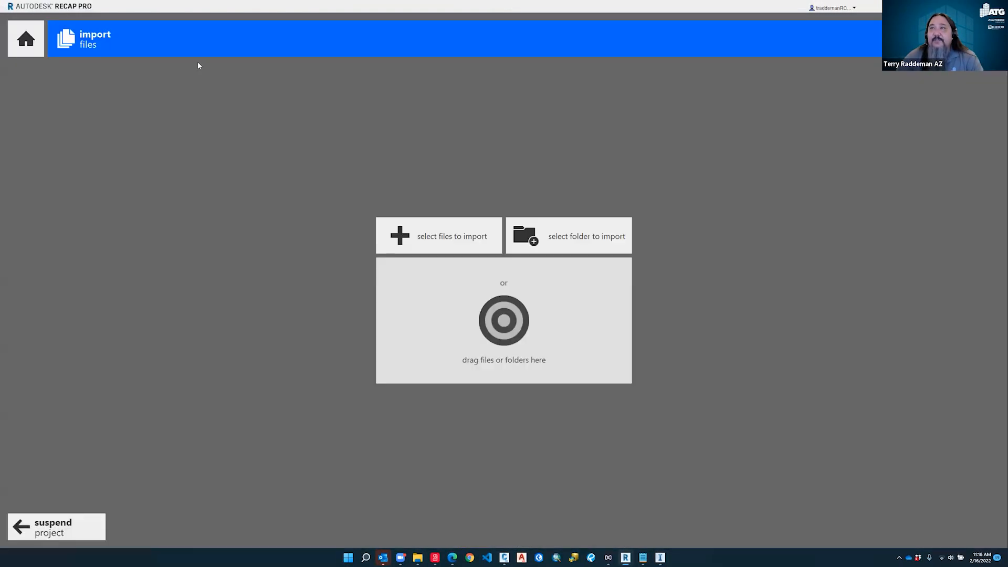
click(34, 47)
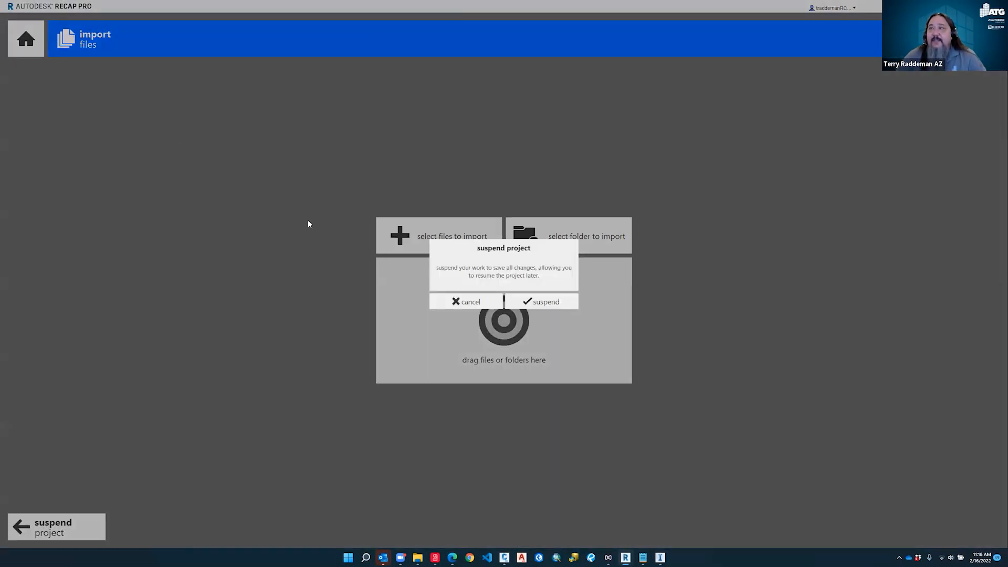
click(448, 300)
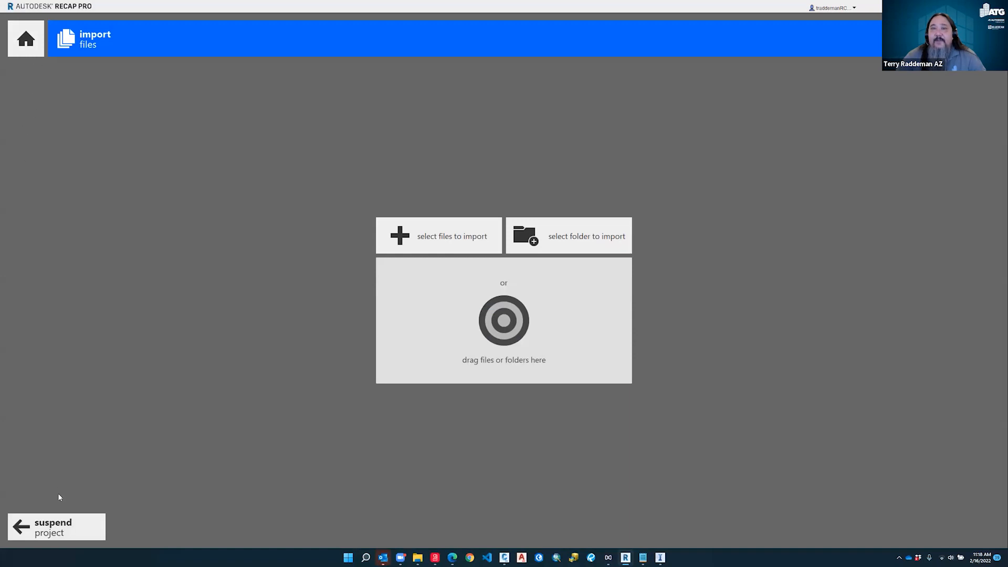
click(59, 525)
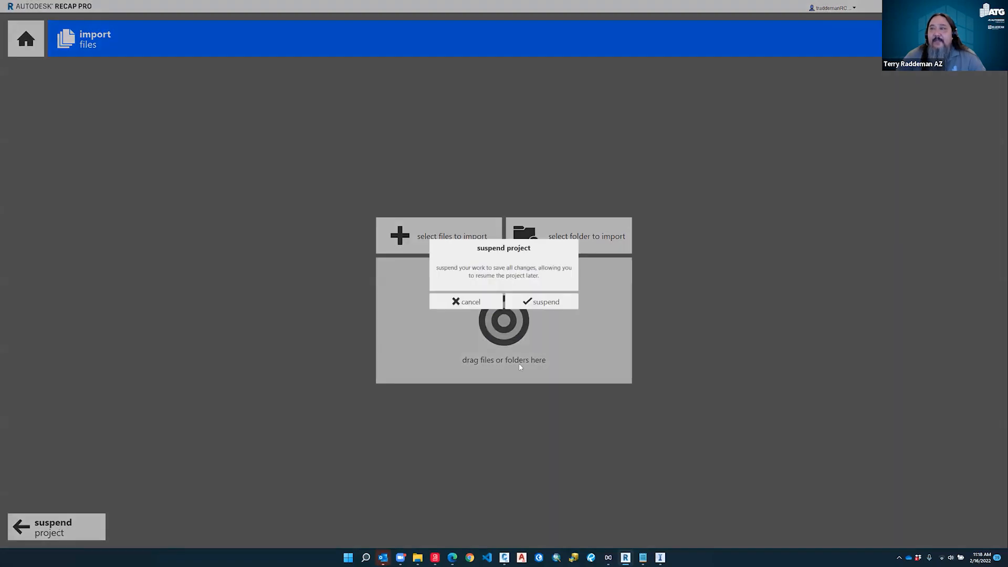
click(546, 303)
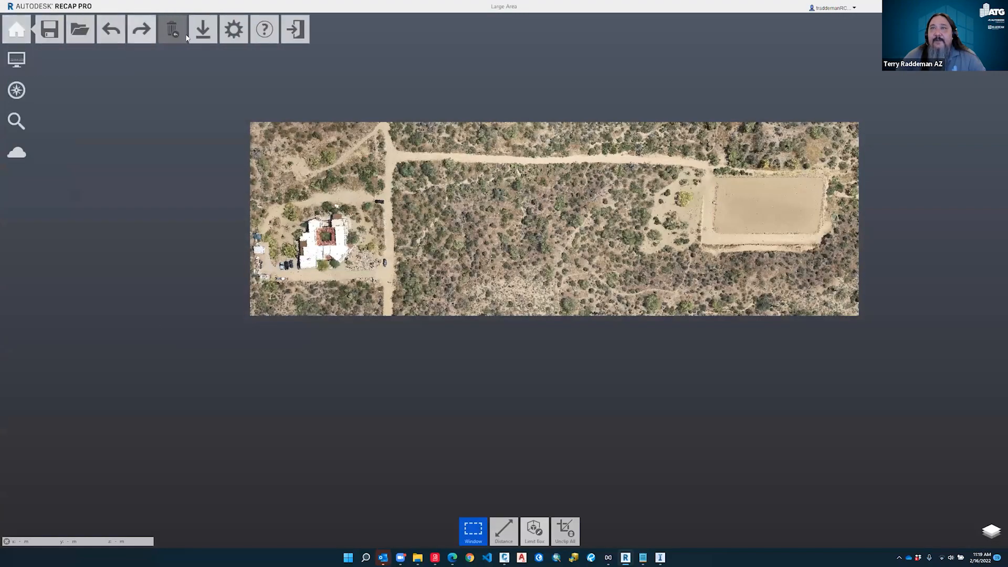
Export the clipped Large Area cloud as a Unified RCS named Site1 in the Webinar folder, unifying the project scans
mouse_move(203, 31)
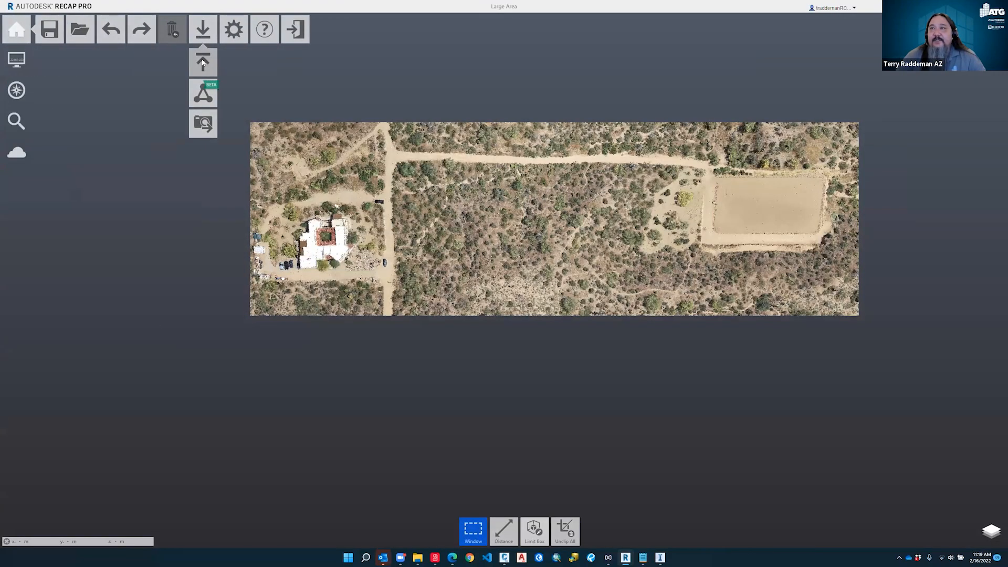
click(203, 61)
click(108, 253)
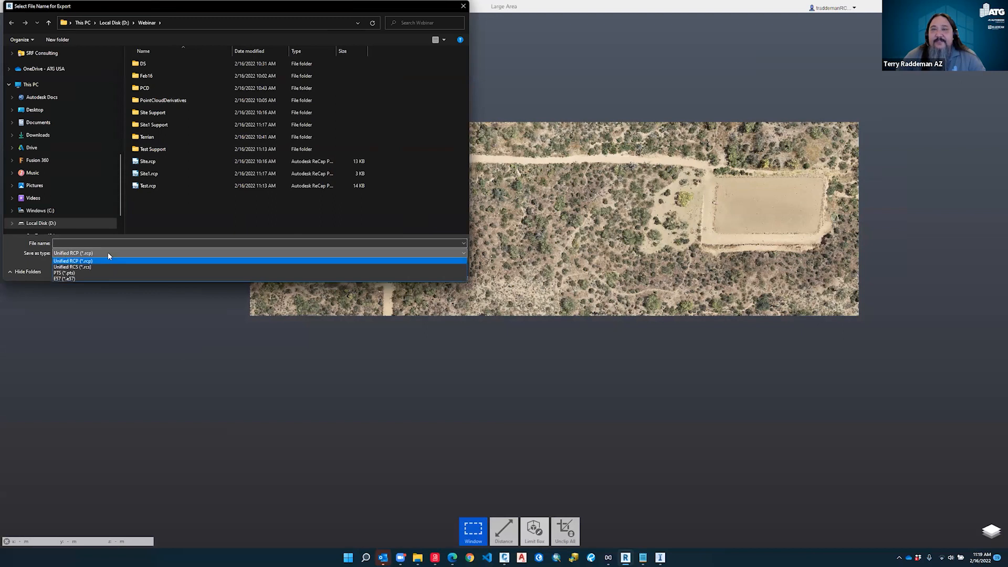
click(106, 267)
click(150, 244)
text(Site1)
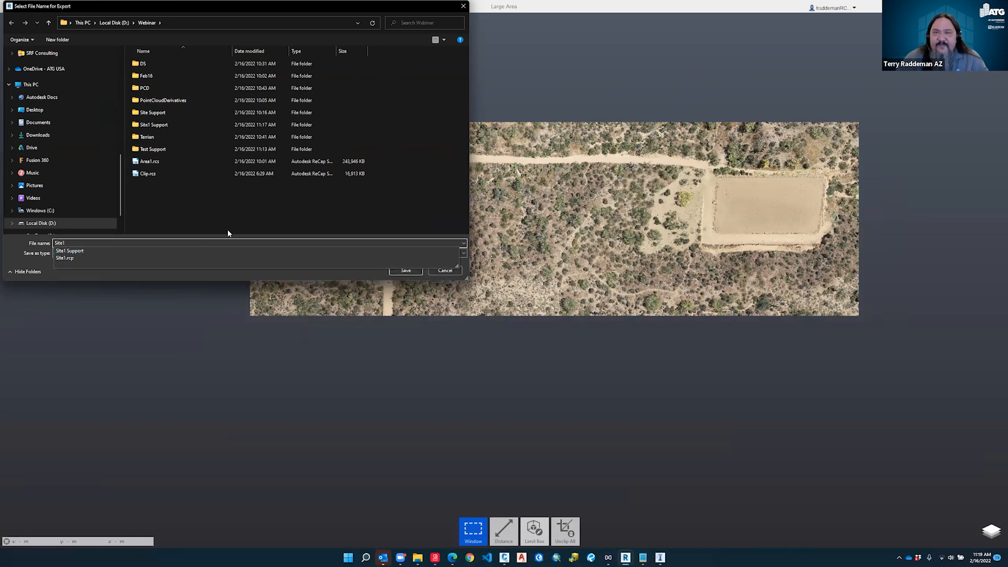
click(363, 273)
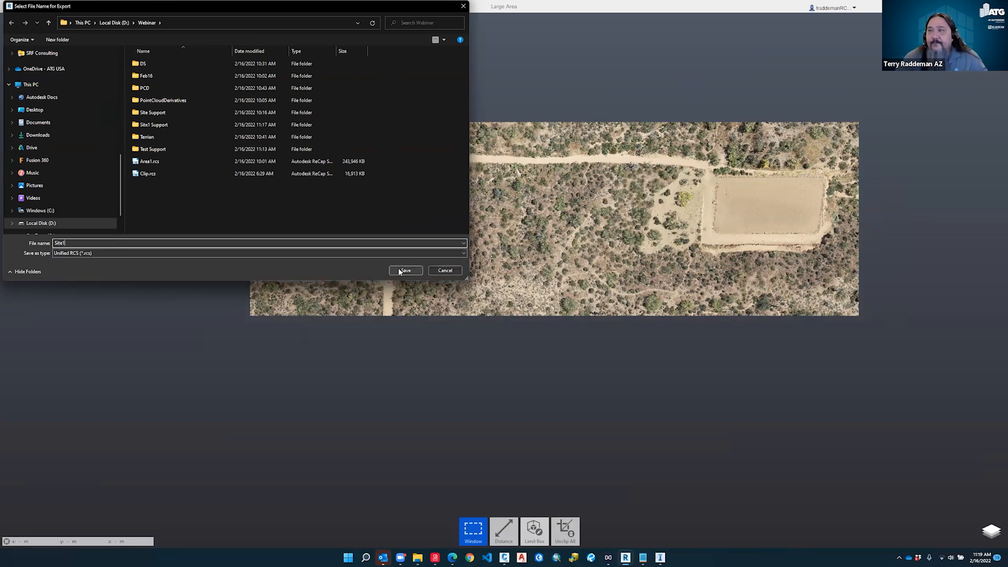
click(400, 270)
click(541, 294)
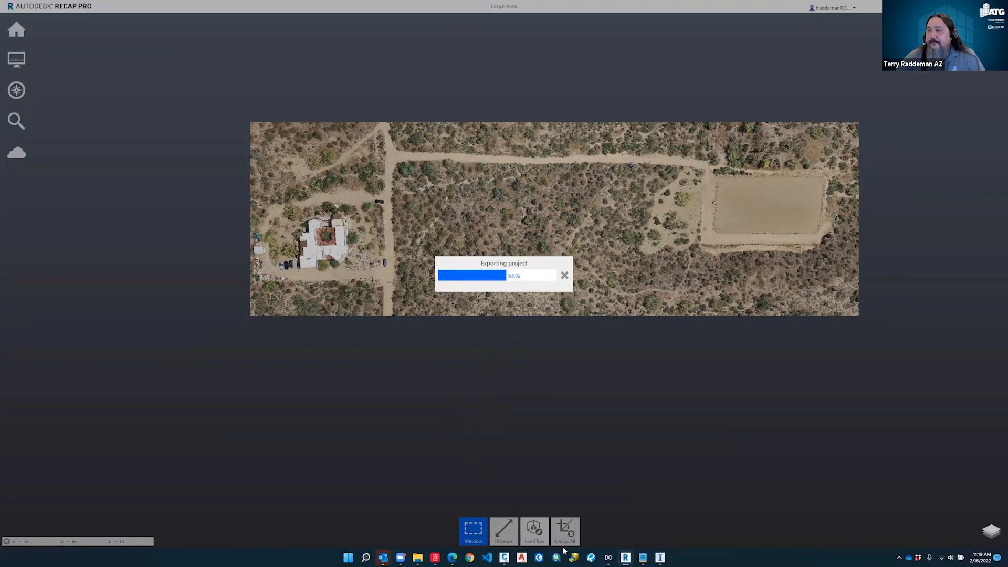
Switch to InfraWorks and display the data sources of the Site model
click(660, 557)
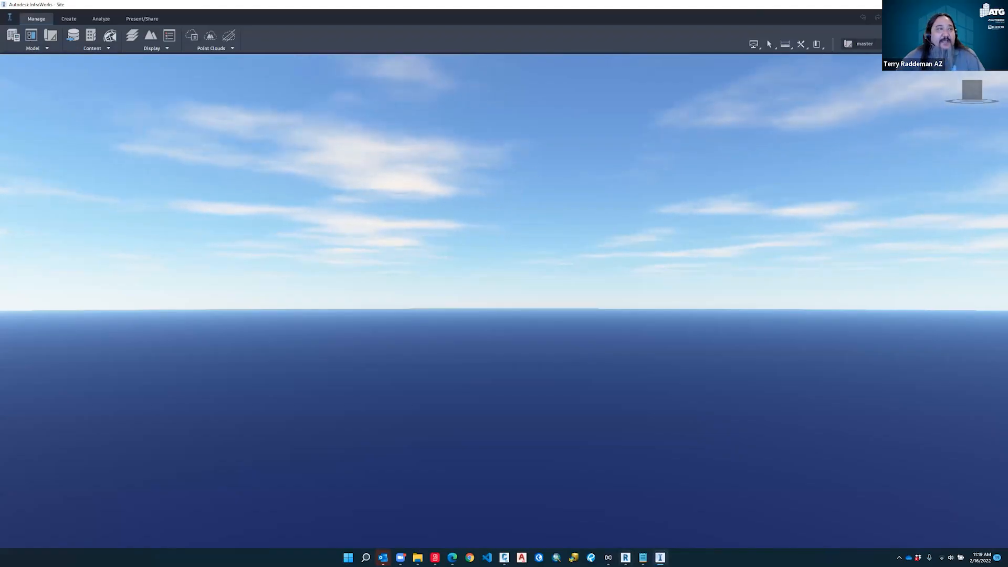
click(73, 35)
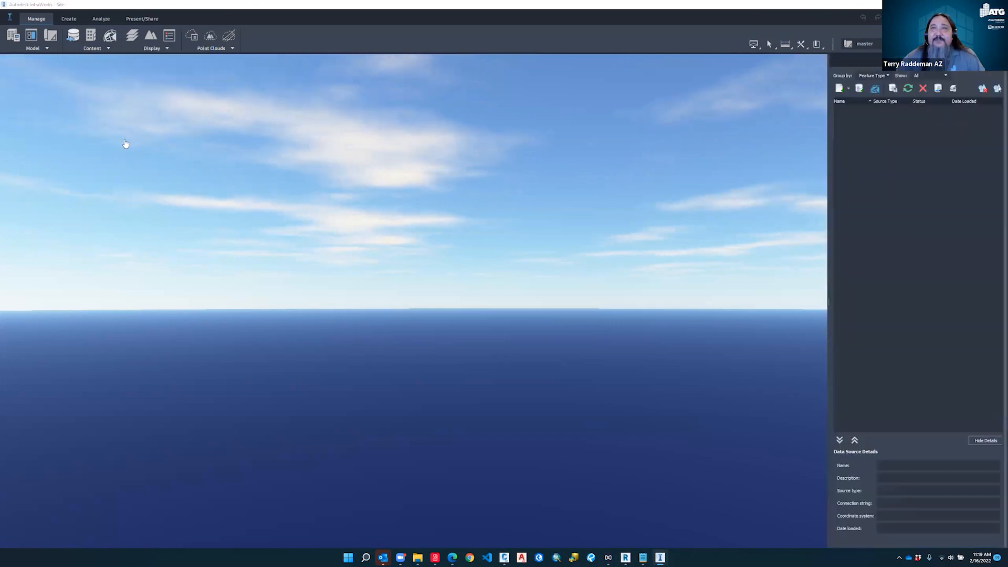
click(849, 88)
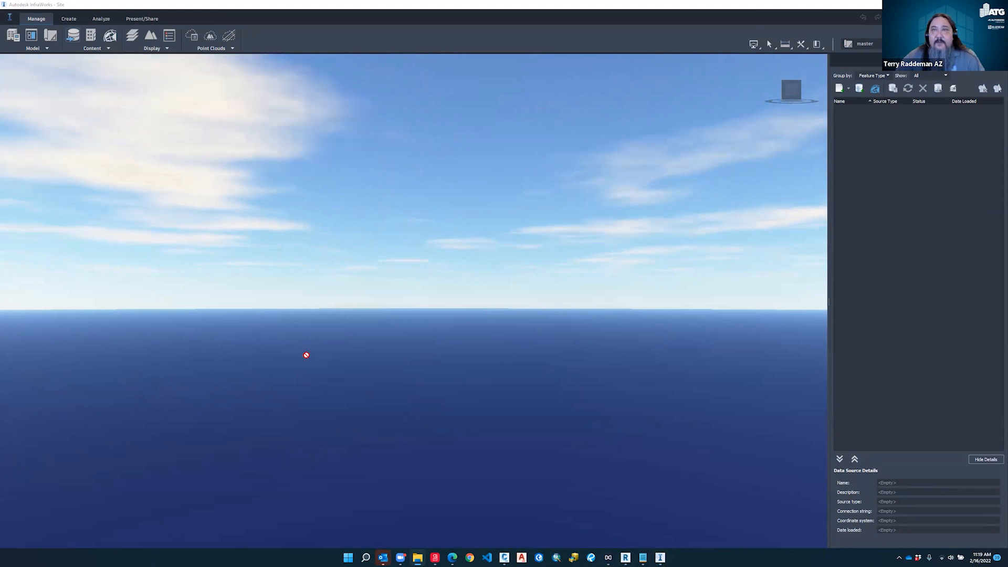
Create a new local InfraWorks model named Site2 with the UTM83-12 coordinate system
click(11, 20)
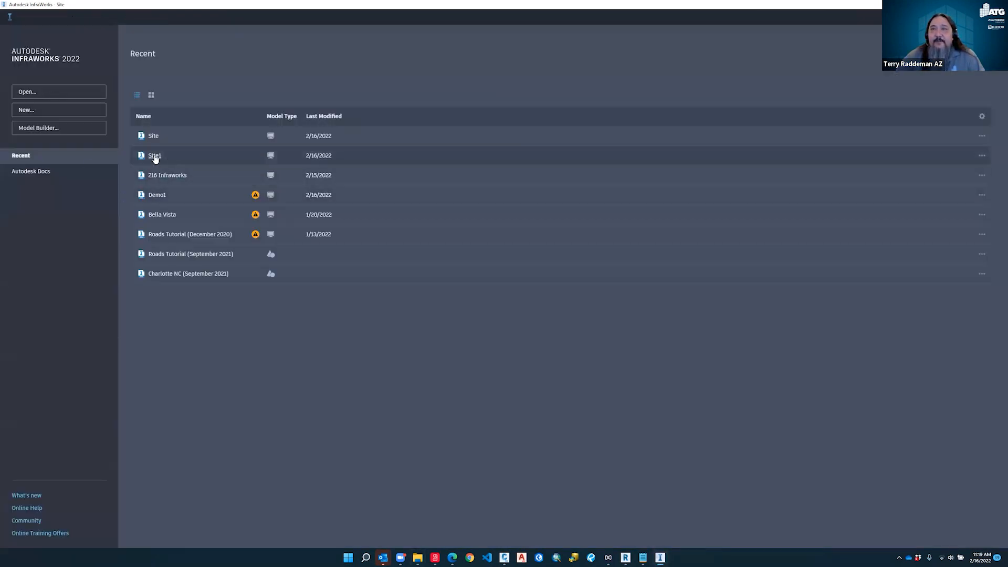
click(35, 110)
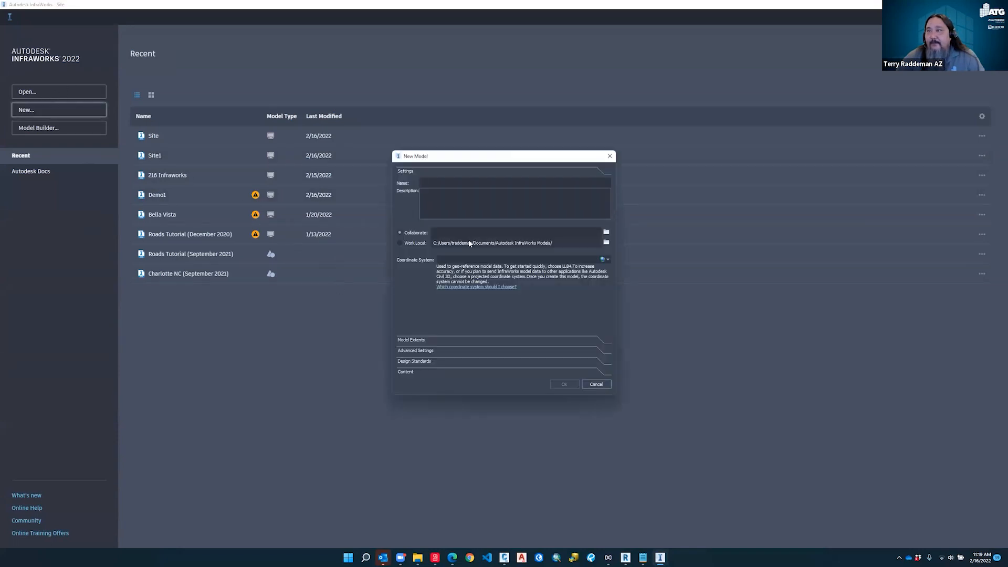
text(Site2)
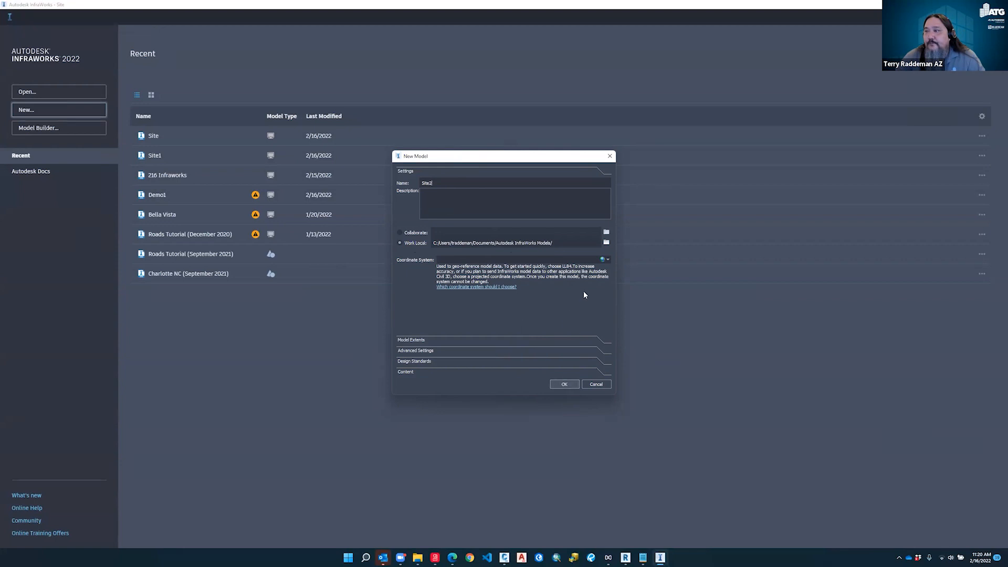
click(608, 259)
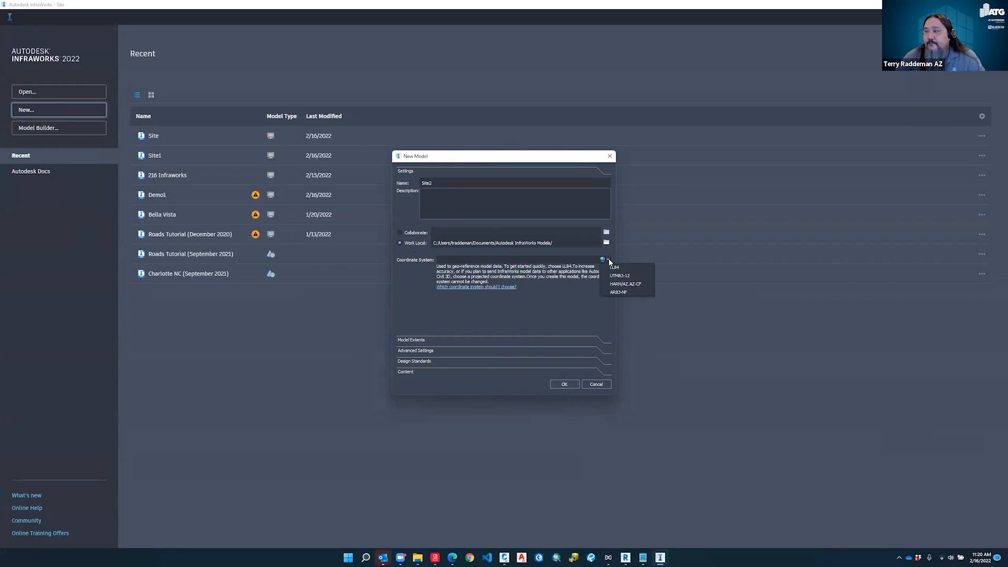
click(626, 278)
click(571, 383)
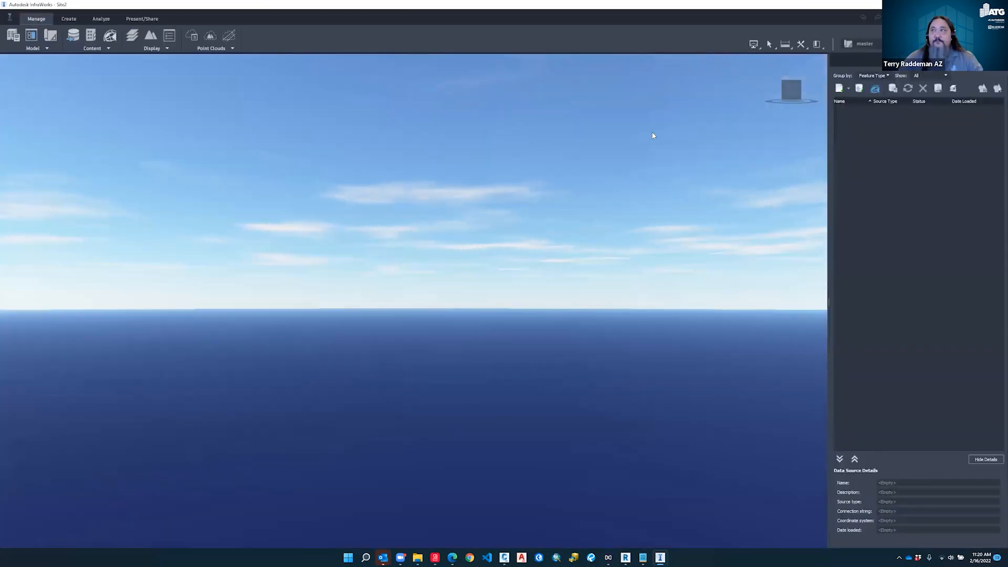
Add Site1.rcs from the Webinar folder on drive D to the Site2 model as a point cloud data source
click(849, 88)
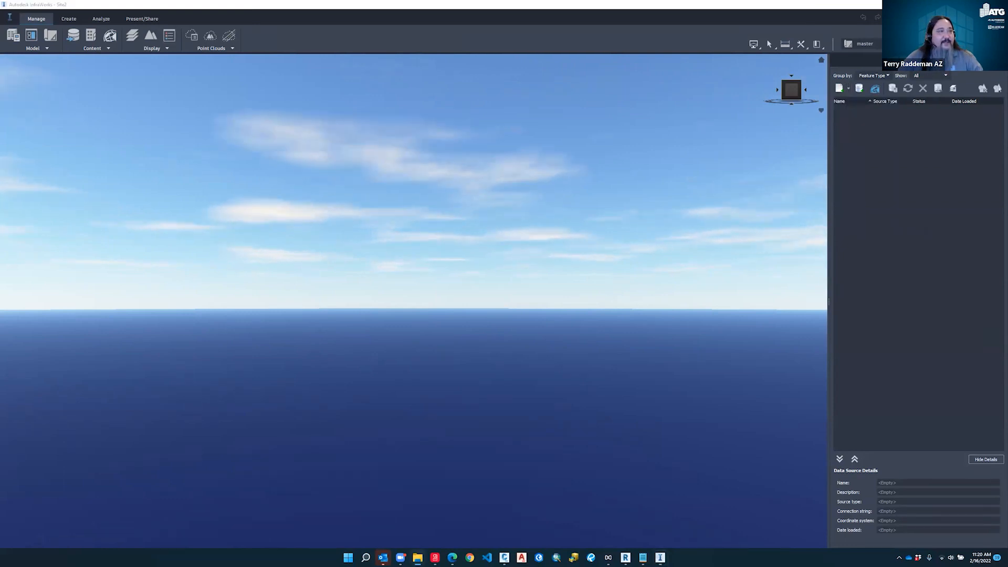
drag(0, 378, 123, 379)
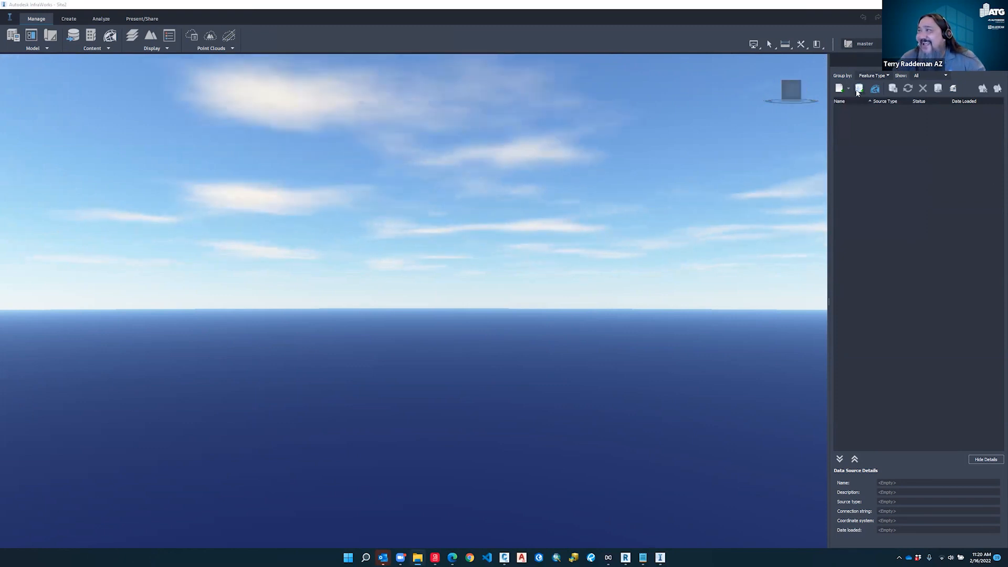
click(849, 88)
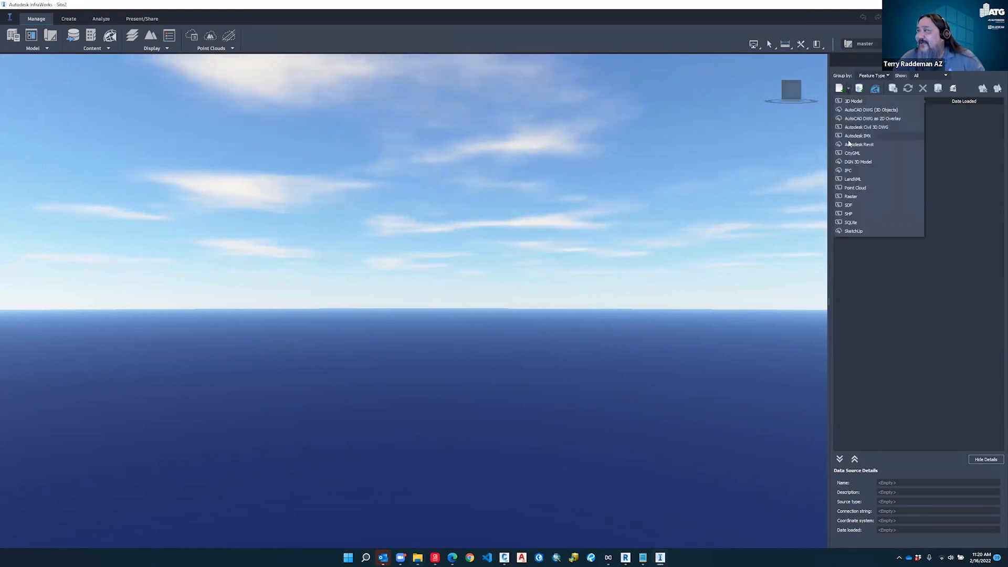
click(856, 187)
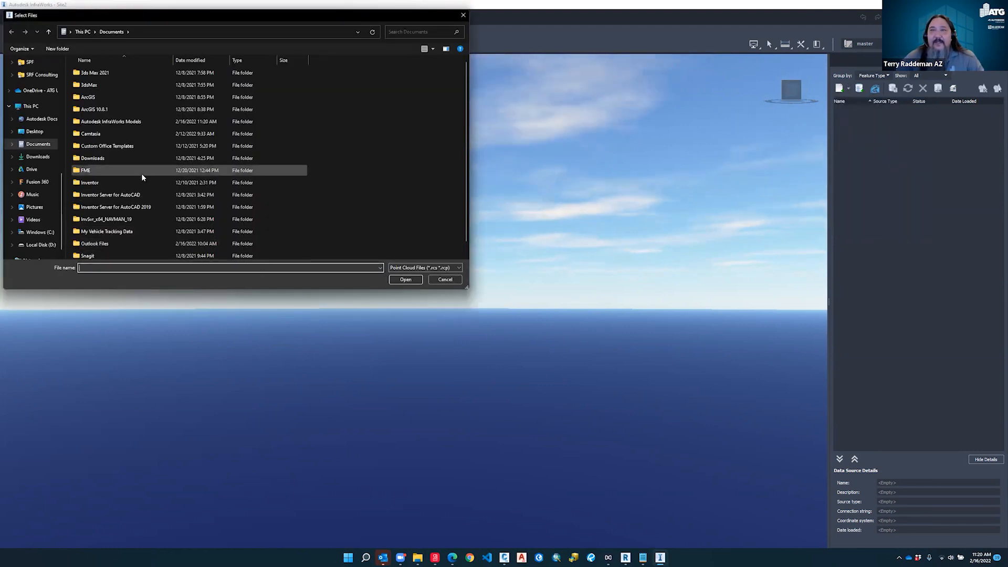
click(41, 244)
double_click(89, 219)
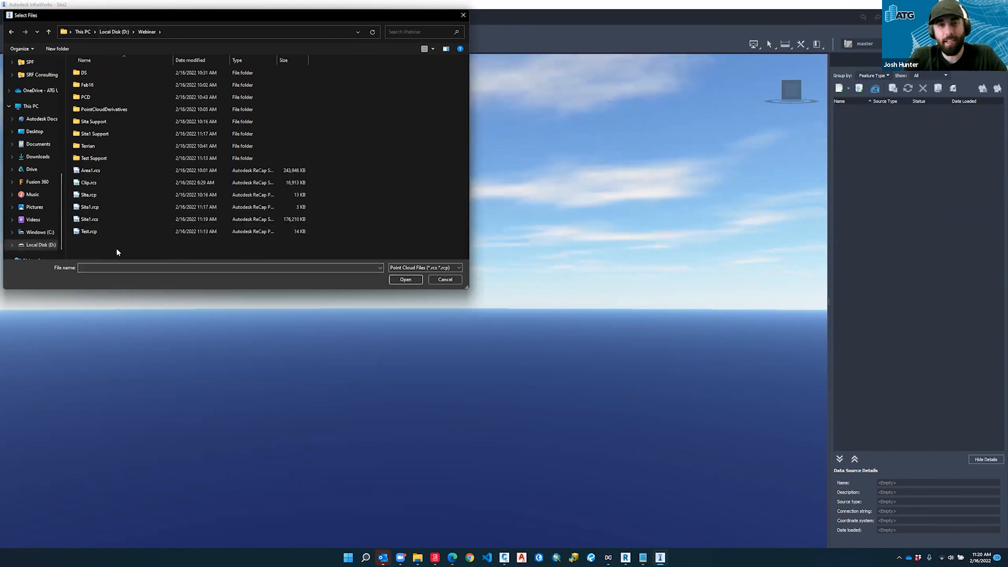
click(89, 219)
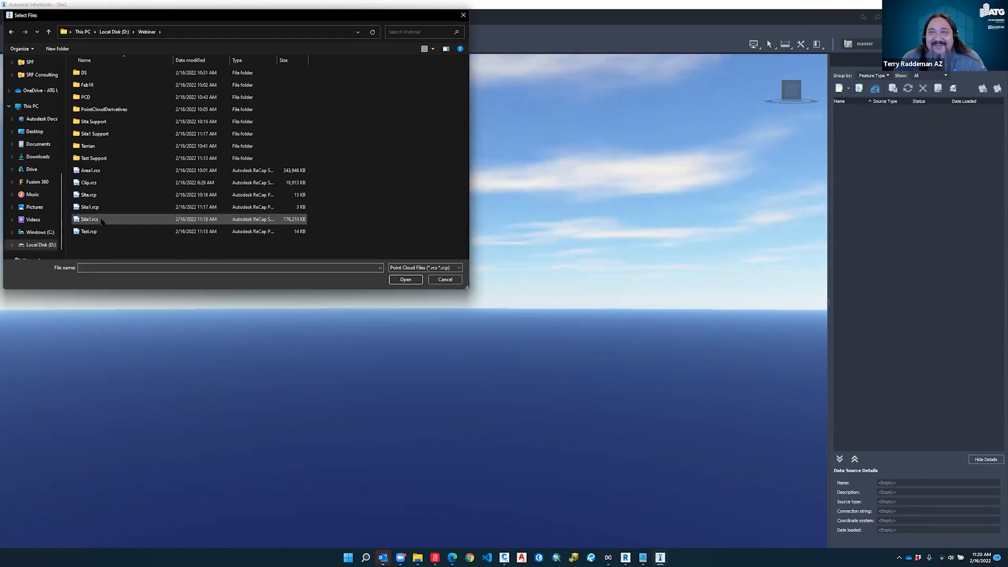
click(407, 279)
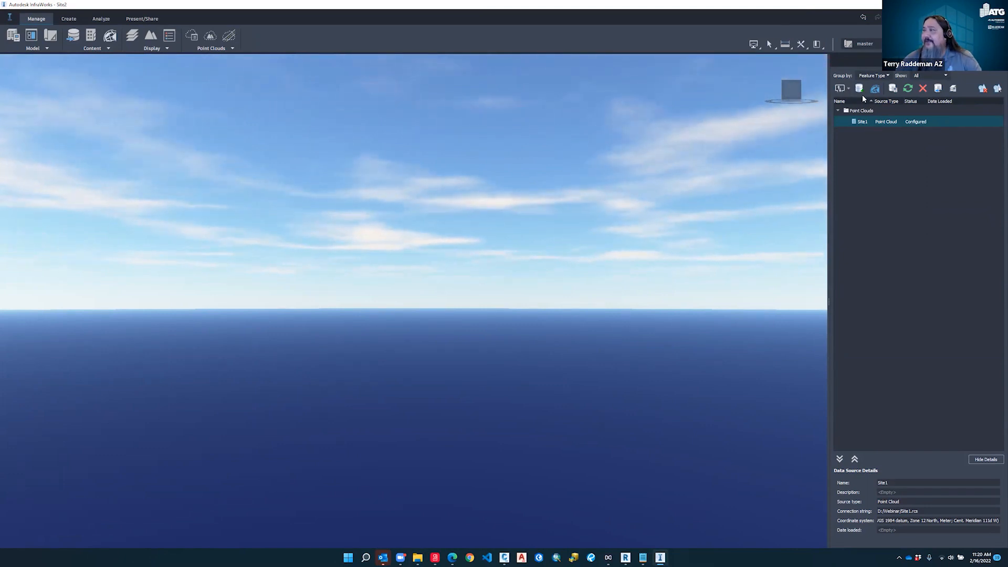
Configure the Site1 point cloud source with the UTM84-12N coordinate system and refresh it into the model
click(848, 88)
click(902, 285)
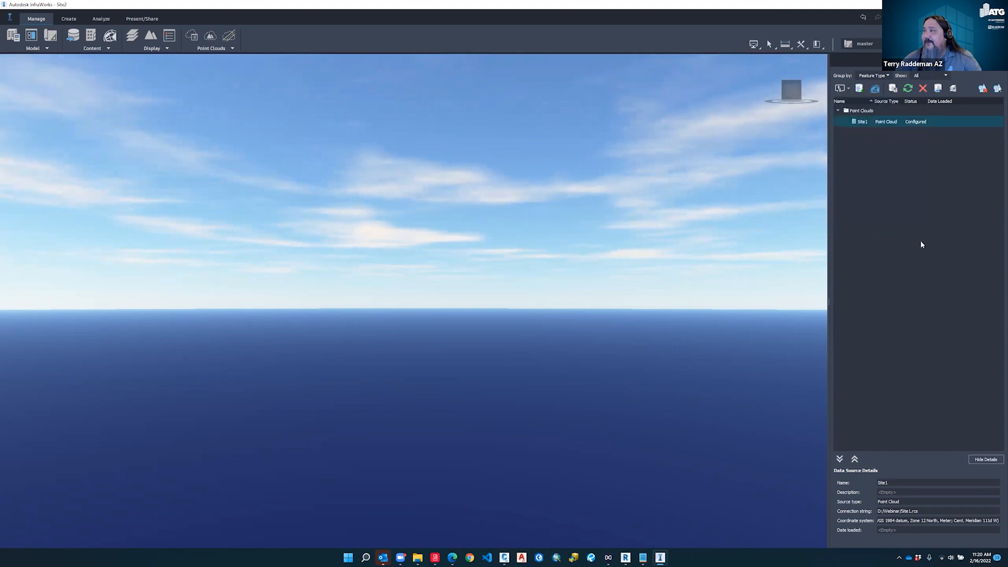
click(914, 124)
double_click(914, 123)
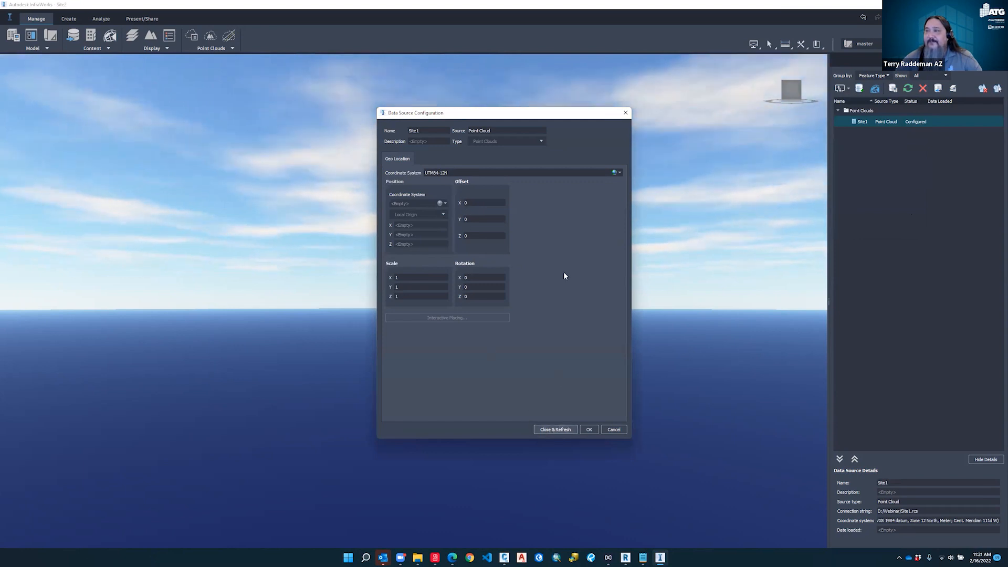
click(556, 429)
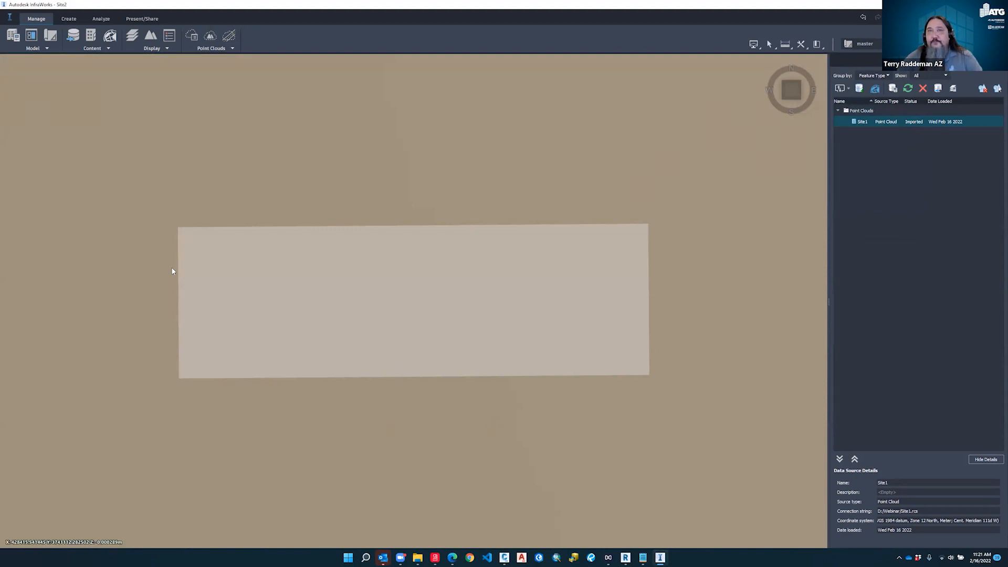
Examine the imported Site1 point cloud in 3D, from the overall strip to the house, dirt roads and arena
drag(385, 333, 394, 500)
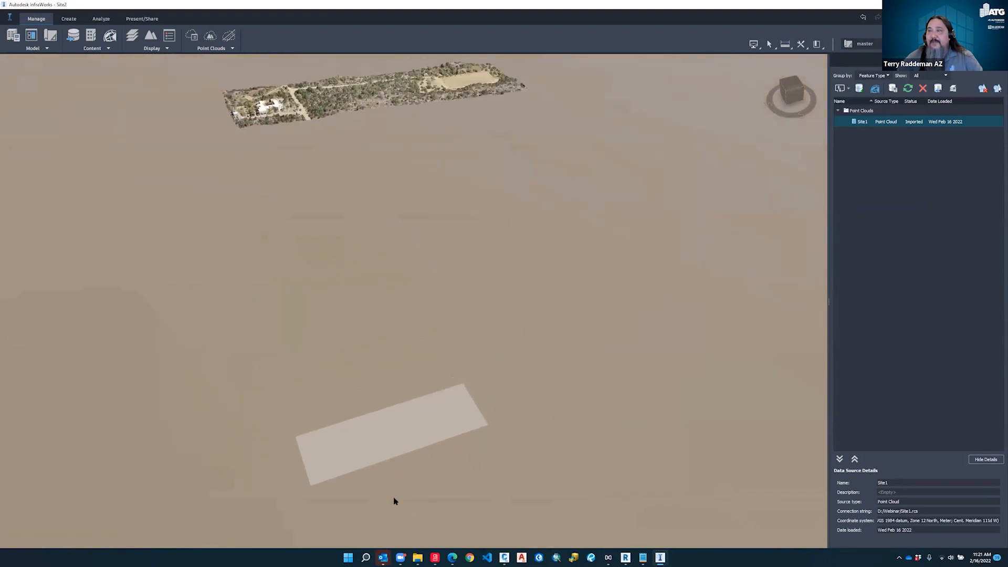
scroll(393, 498, down, 2)
scroll(357, 208, up, 5)
middle_drag(414, 338, 424, 490)
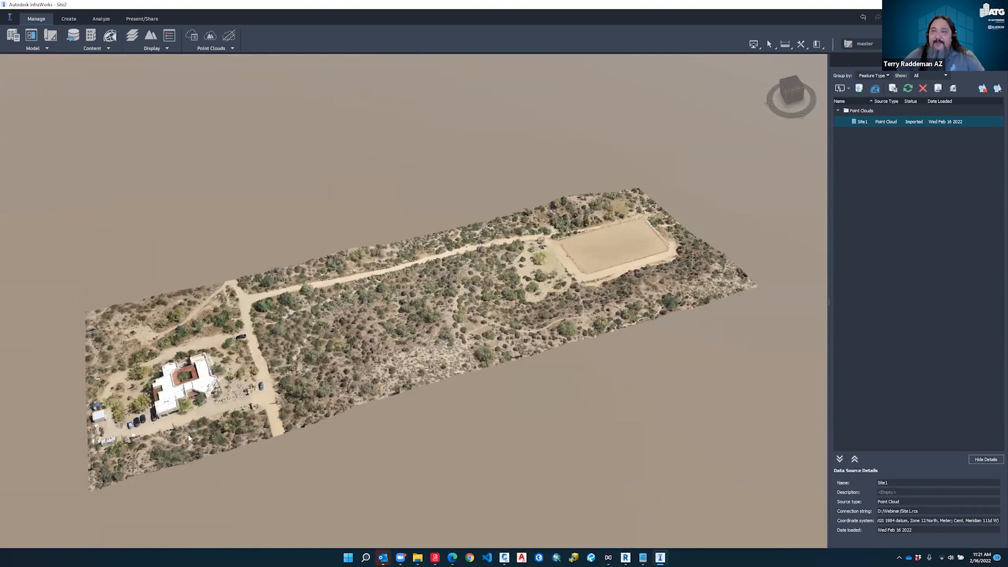
scroll(241, 422, up, 2)
scroll(304, 401, up, 3)
scroll(304, 400, down, 2)
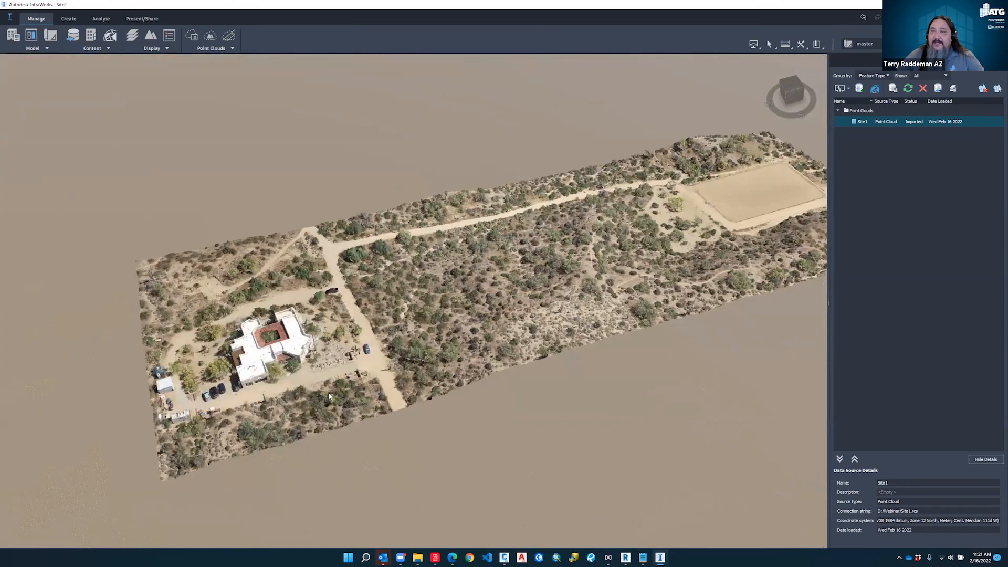
scroll(335, 396, up, 3)
scroll(335, 396, down, 2)
middle_drag(588, 345, 348, 337)
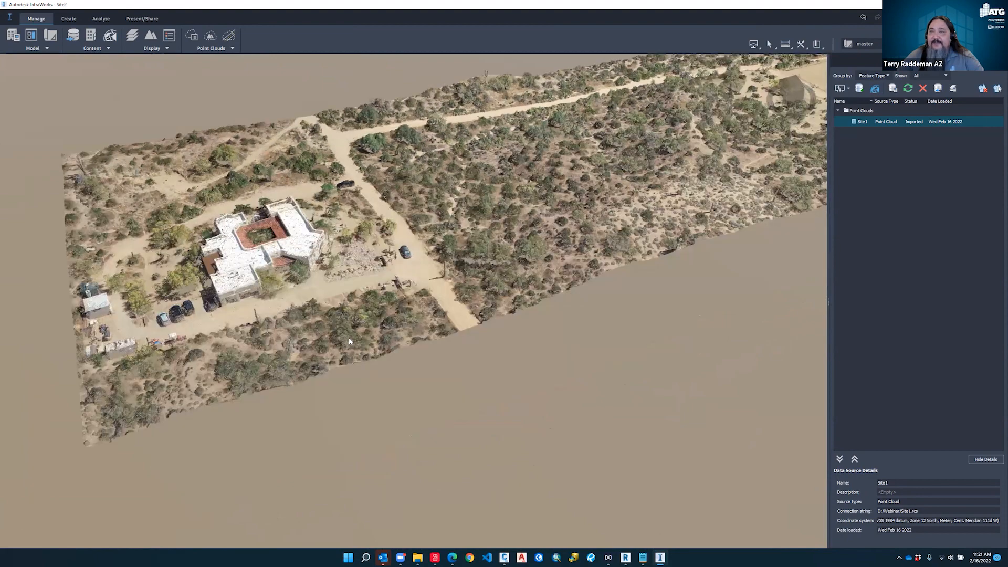
scroll(349, 340, up, 3)
scroll(294, 339, down, 3)
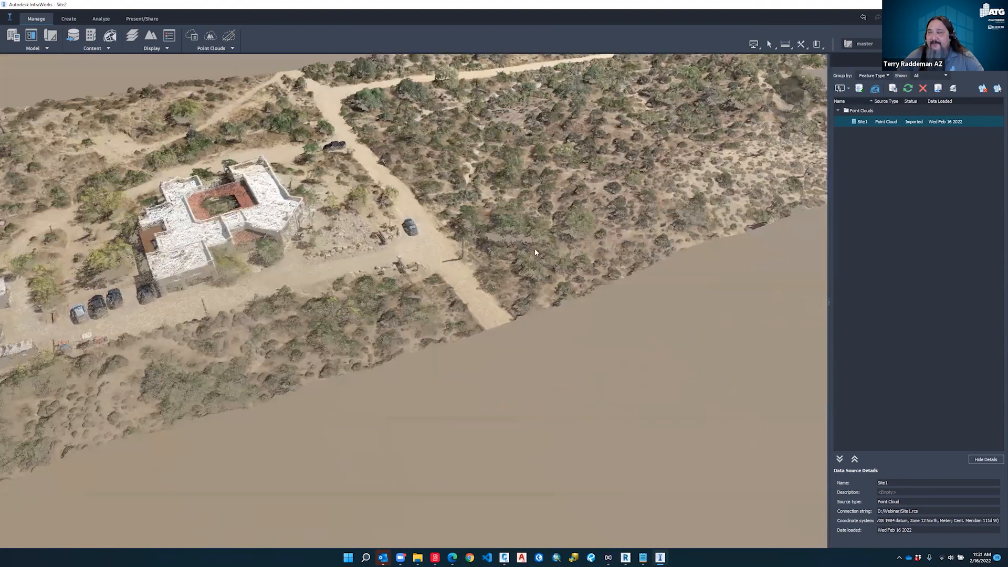
scroll(352, 376, down, 3)
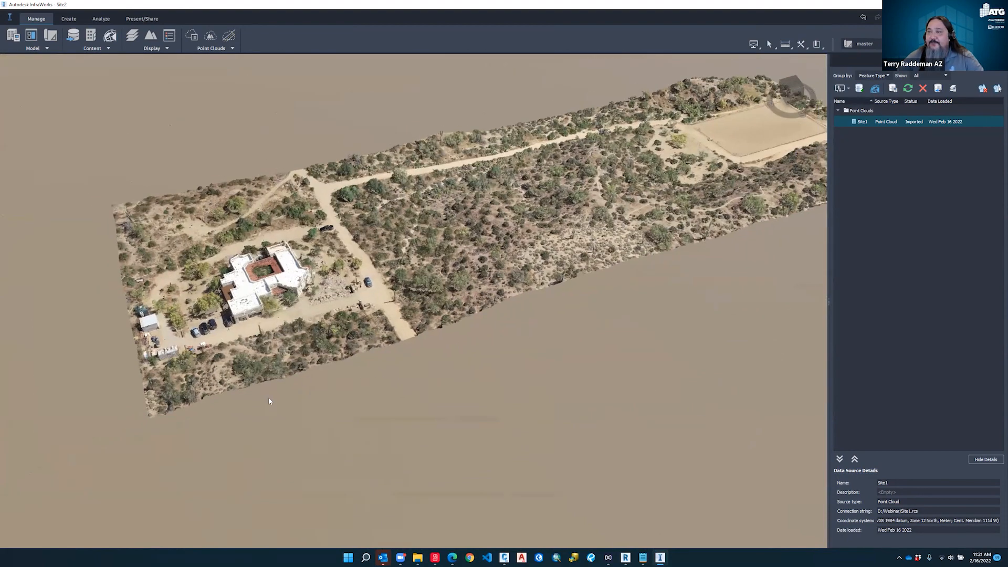
scroll(269, 397, down, 3)
middle_drag(465, 335, 459, 348)
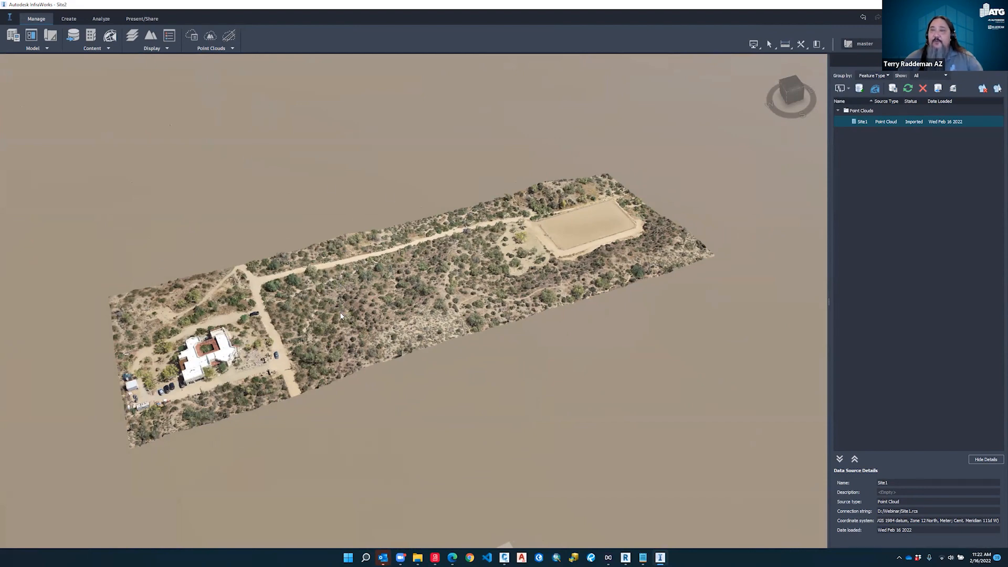
Review the Point Cloud Terrain ground, generated data and export options for Site1, trying the only ground points export, and close without processing
click(214, 51)
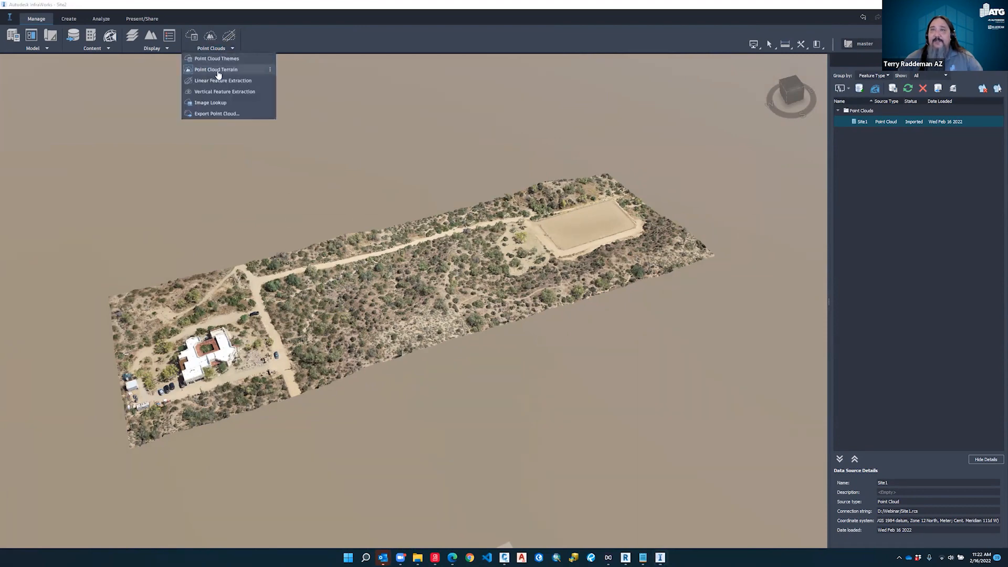
click(214, 70)
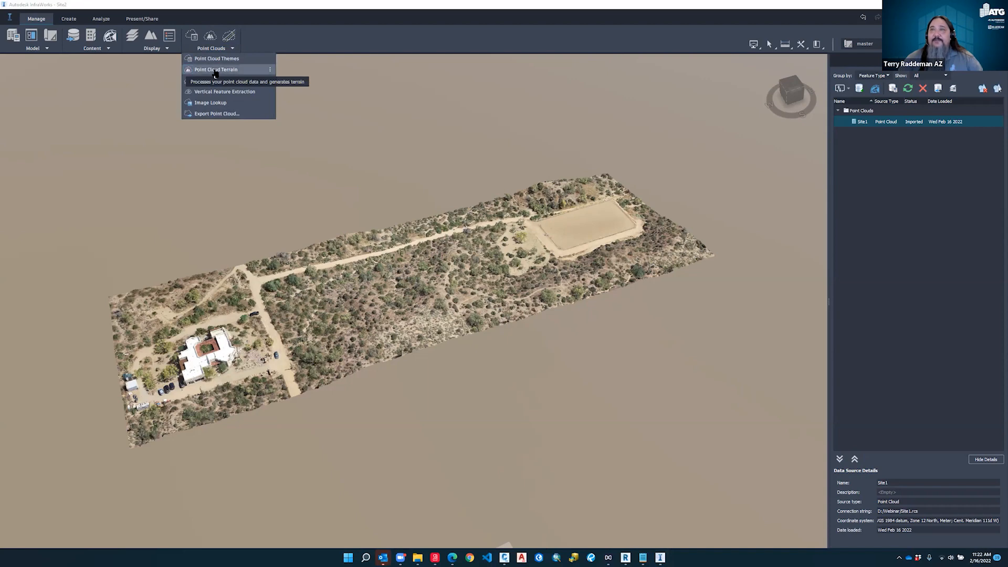
drag(535, 282, 119, 82)
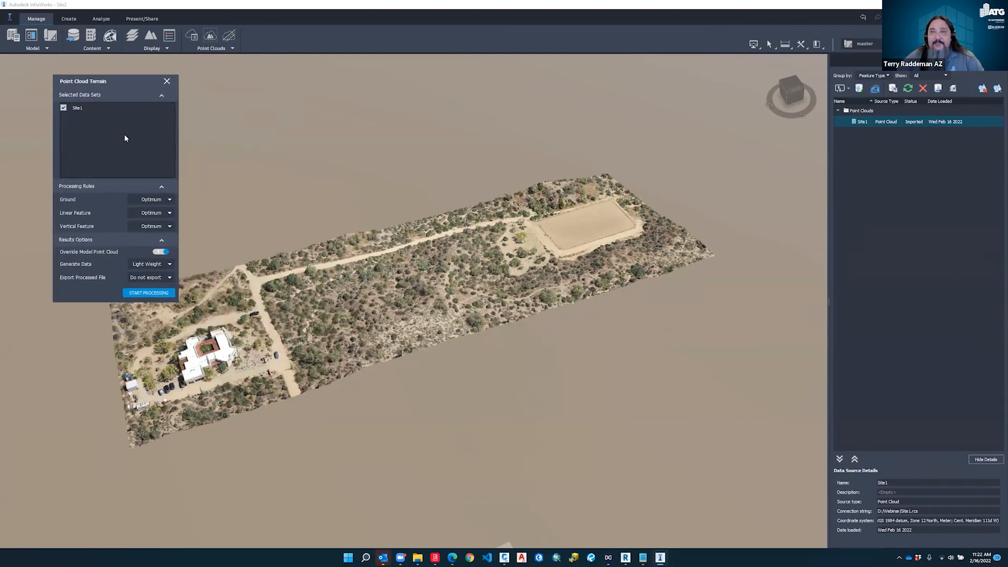
click(168, 200)
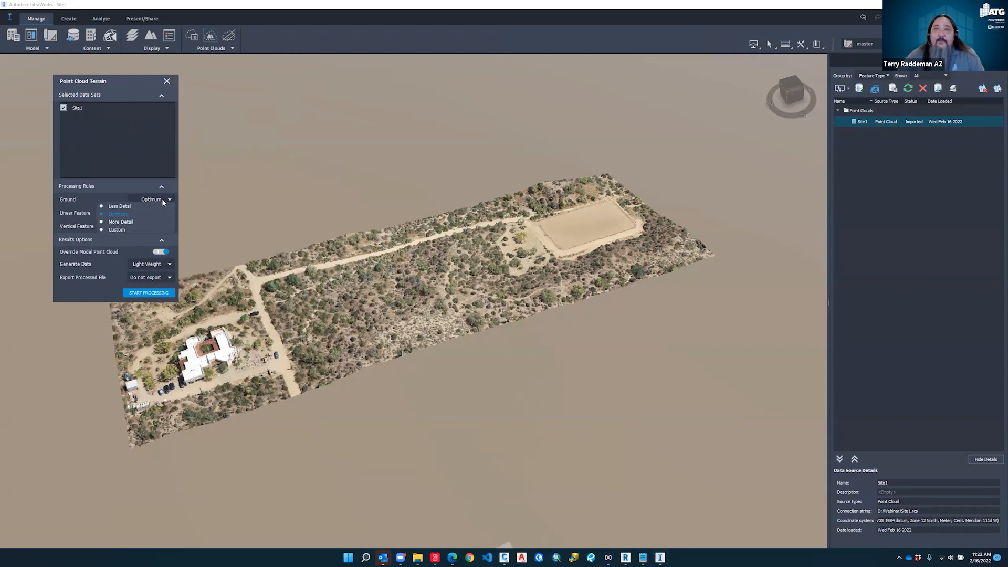
click(131, 187)
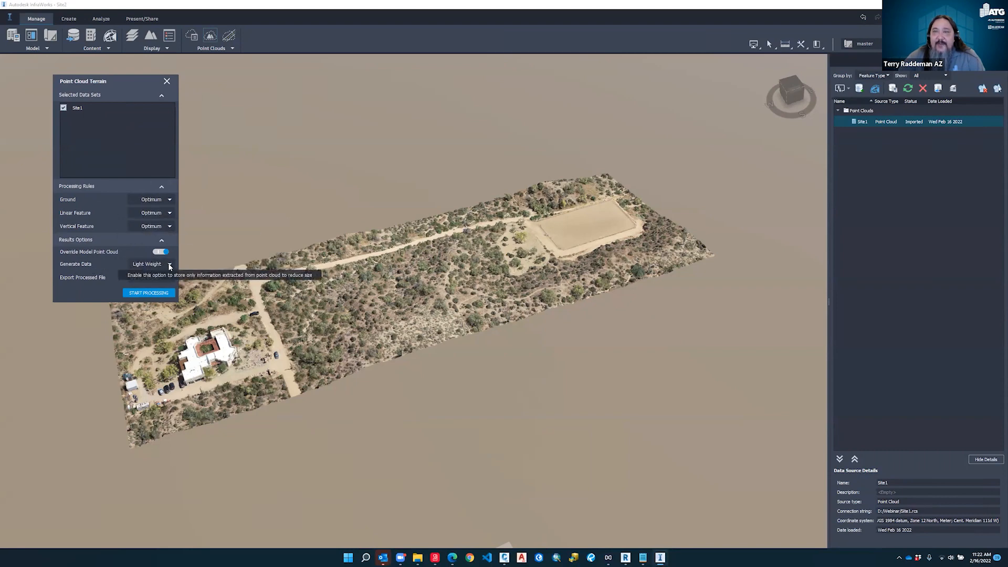
click(170, 266)
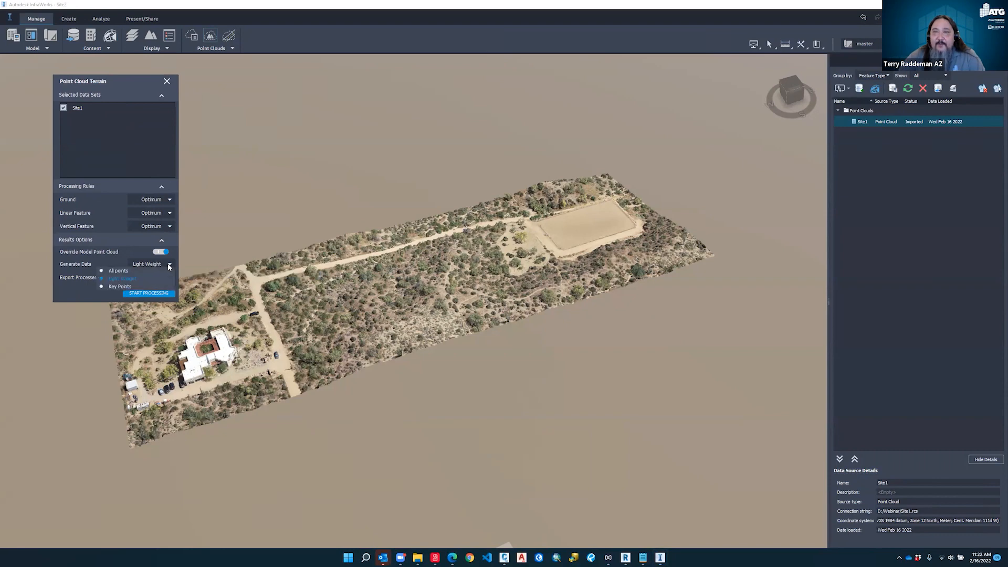
click(125, 248)
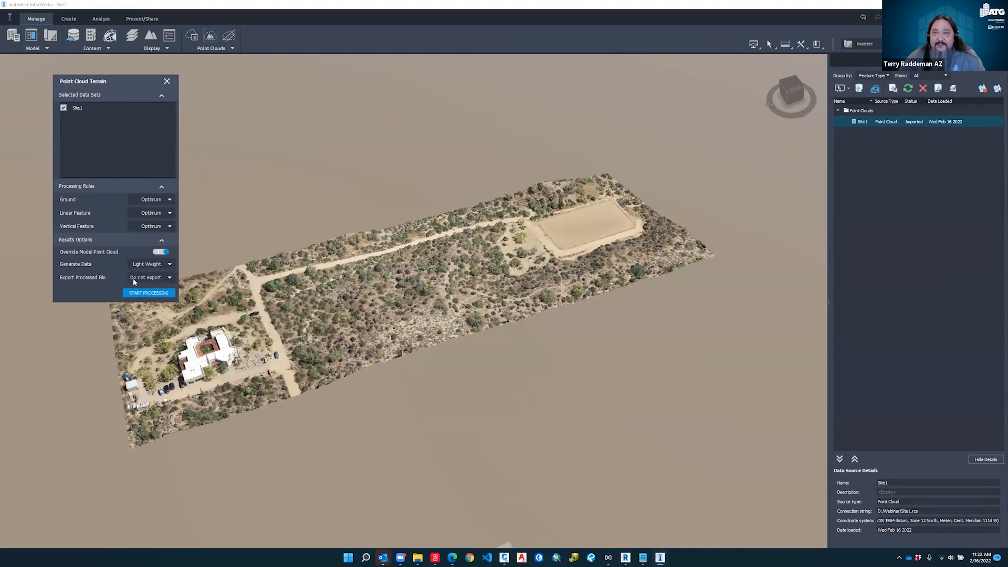
click(169, 278)
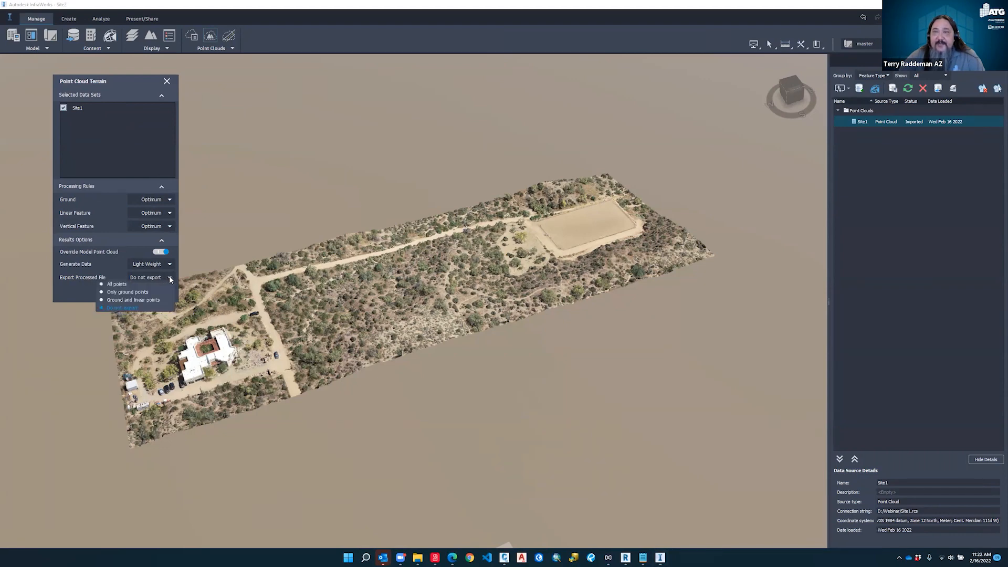
click(148, 293)
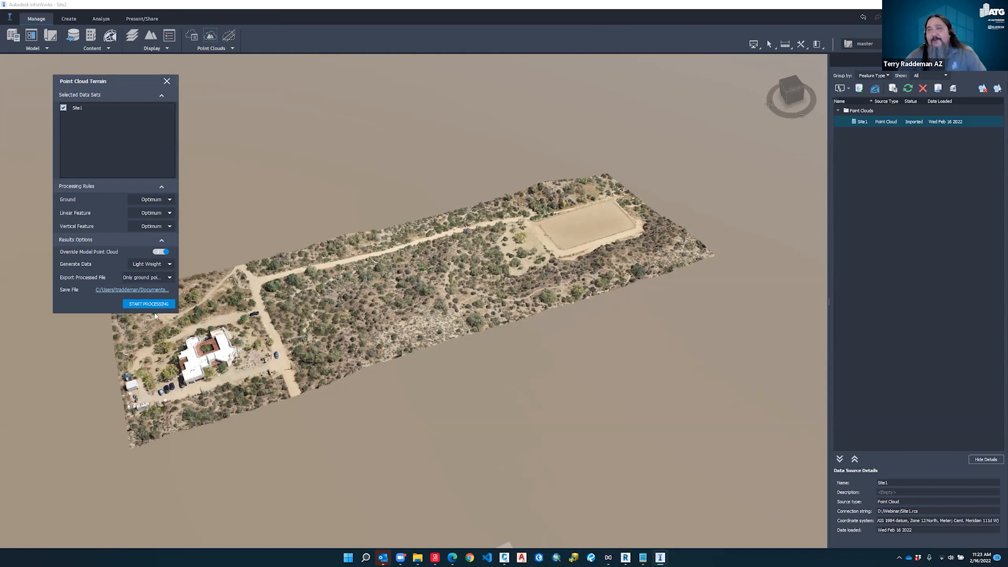
click(167, 82)
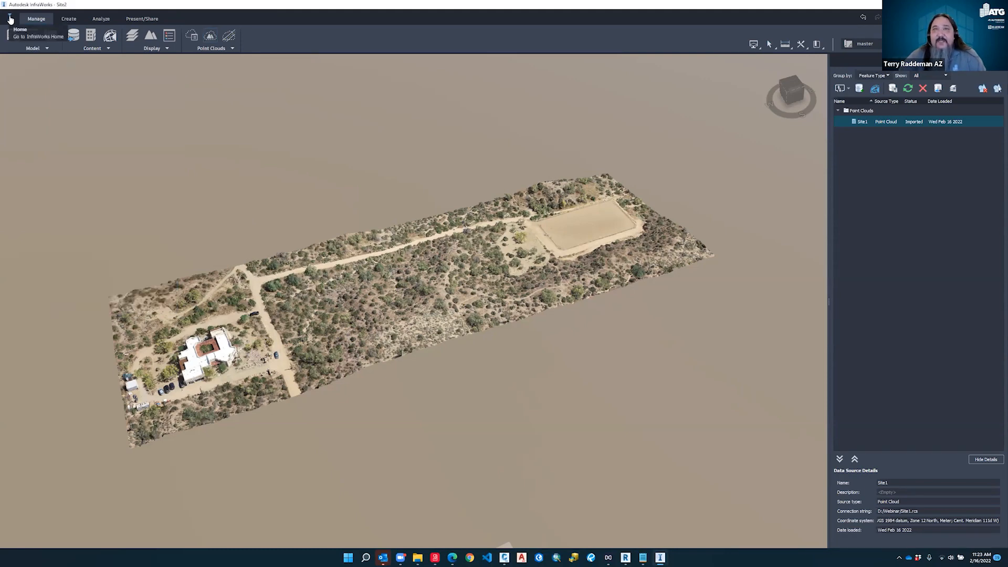
Leave Site2 and open the existing Site1 model from the recent models, after a brief visit to the Site model
click(10, 19)
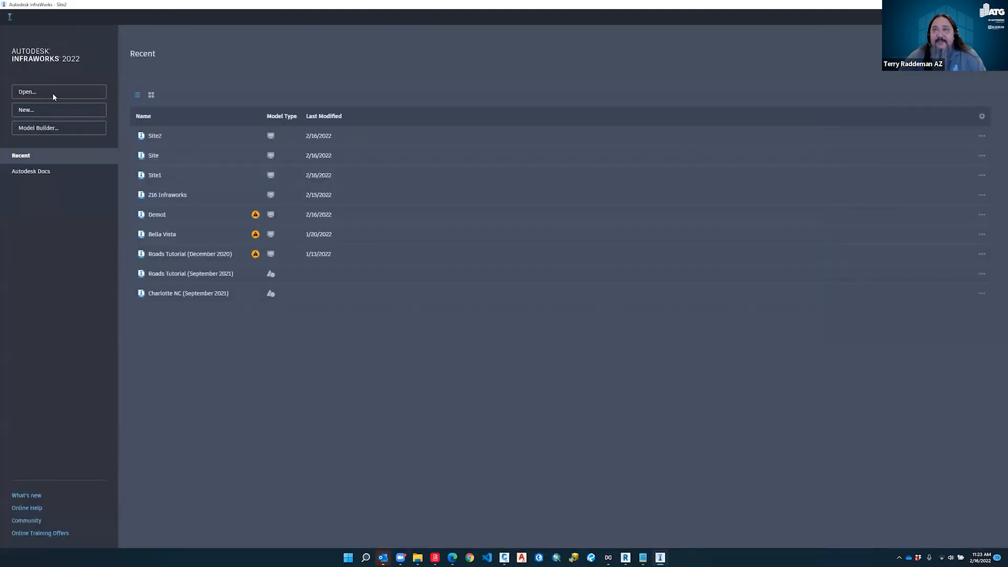
click(153, 156)
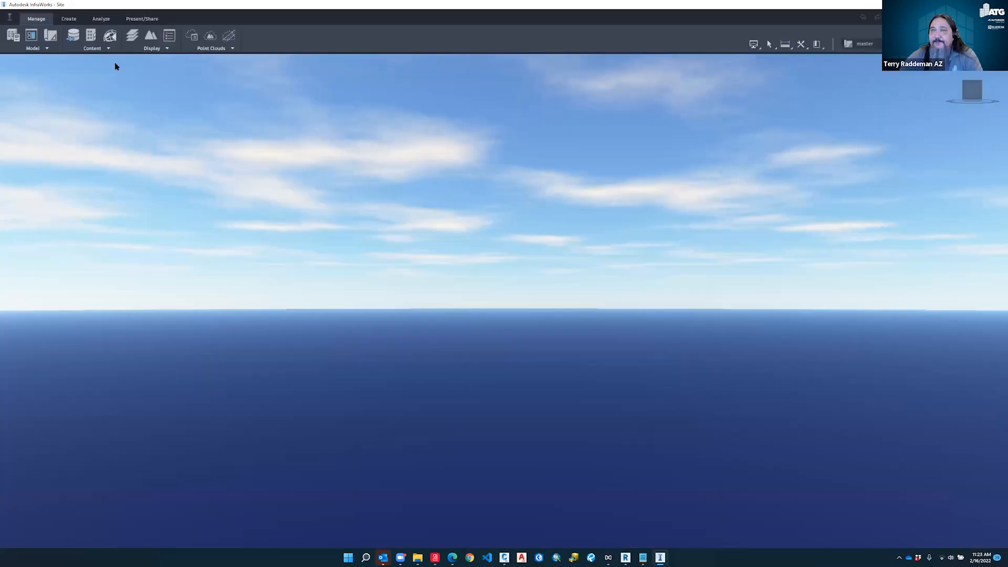
click(13, 18)
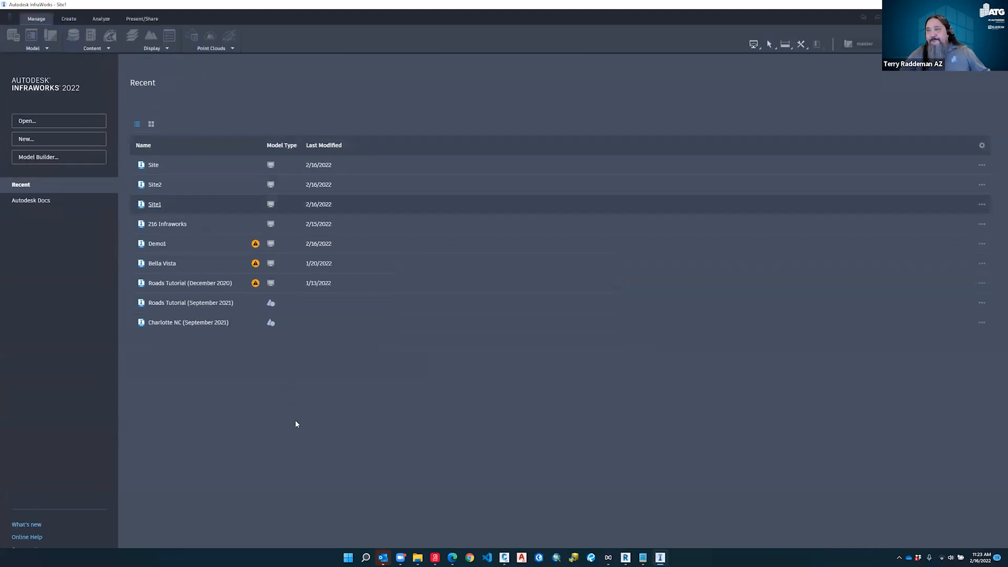
Examine the terrain generated from the point cloud in Site1, from above and at ground level around the house and vegetation
scroll(427, 343, up, 3)
scroll(427, 351, up, 5)
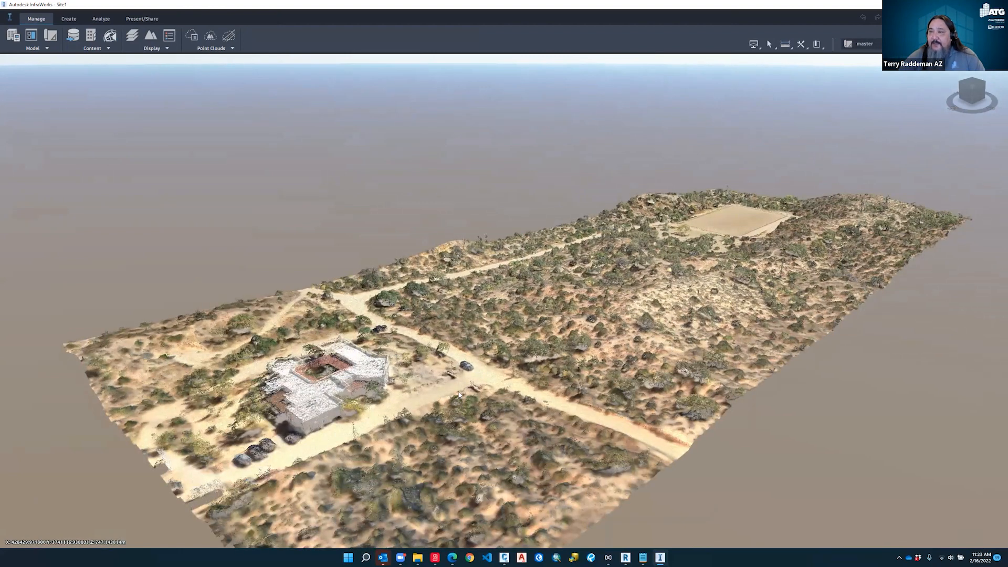
middle_drag(433, 410, 442, 373)
scroll(344, 349, up, 5)
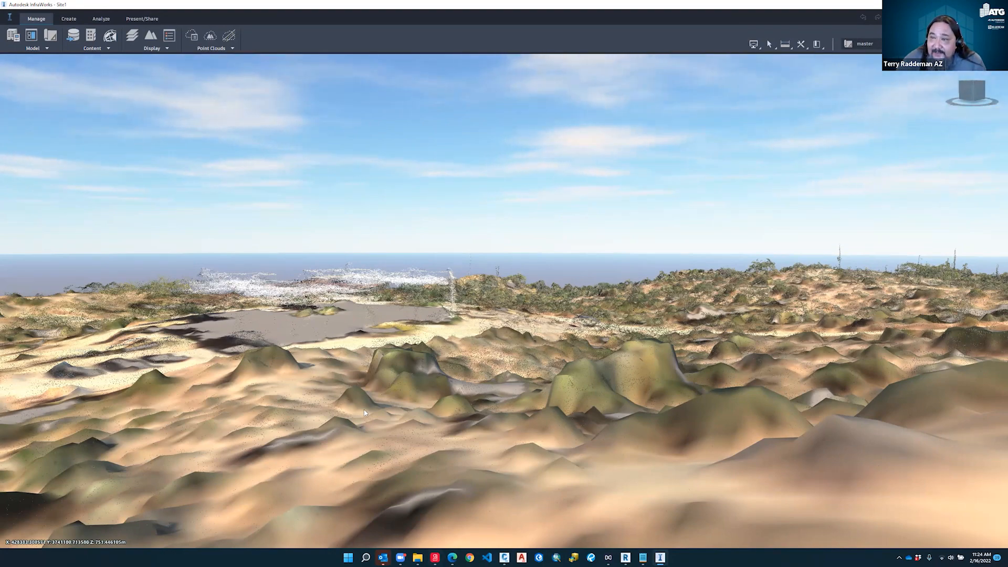
scroll(364, 409, up, 3)
scroll(364, 409, down, 4)
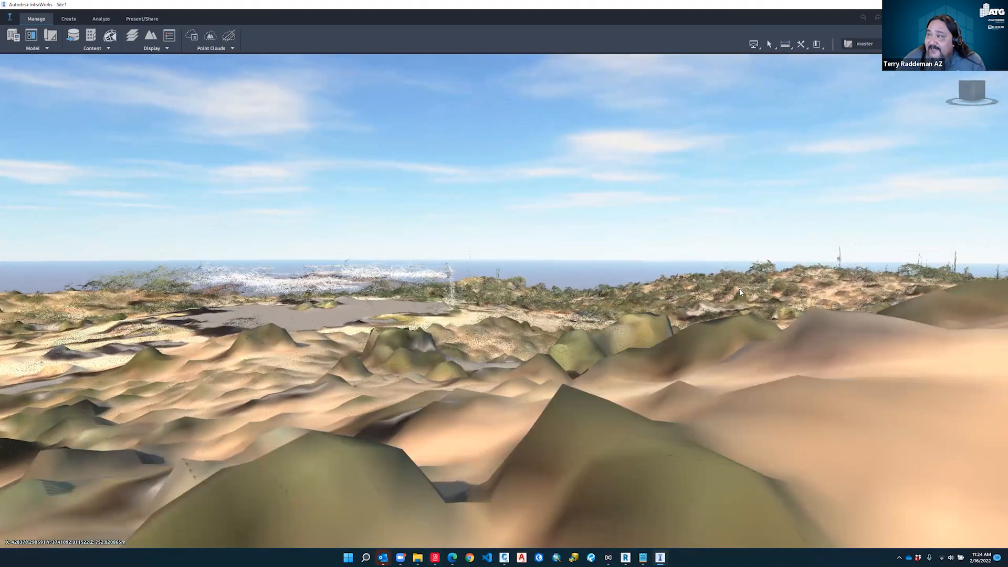
scroll(611, 344, up, 3)
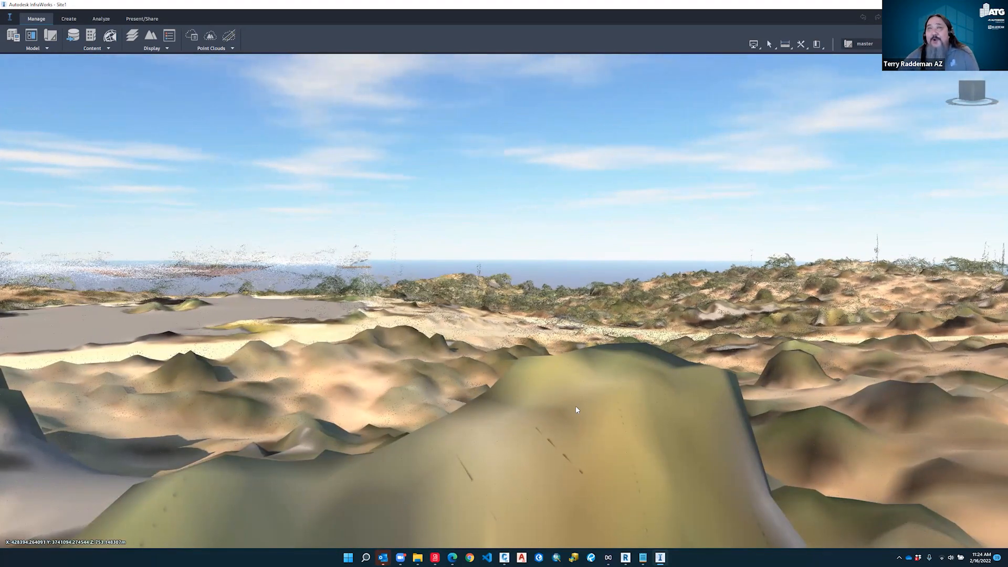
drag(807, 402, 782, 408)
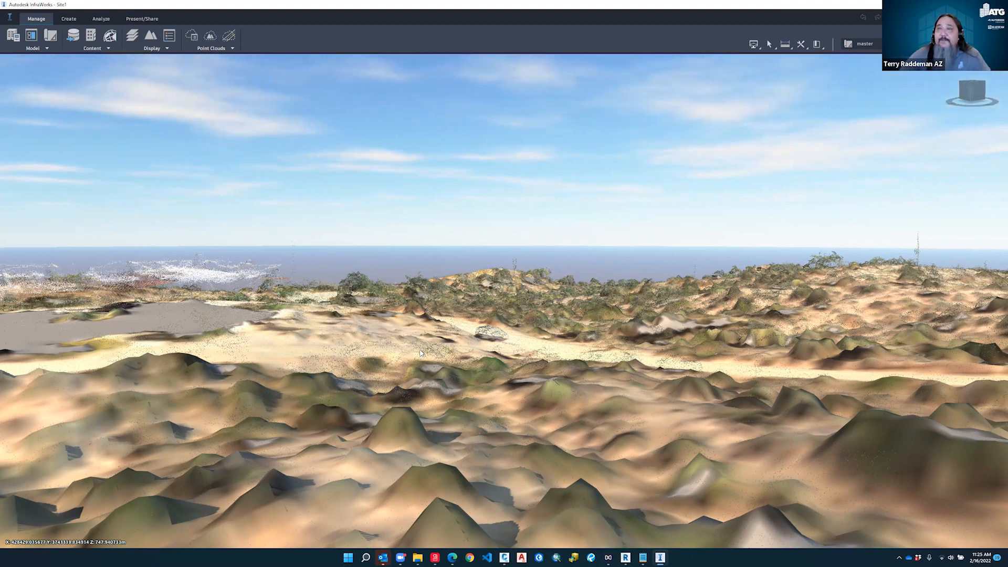
Examine the rough terrain beside the dirt road at ground level, and return to an overview of the whole Site1 strip
drag(448, 332, 423, 342)
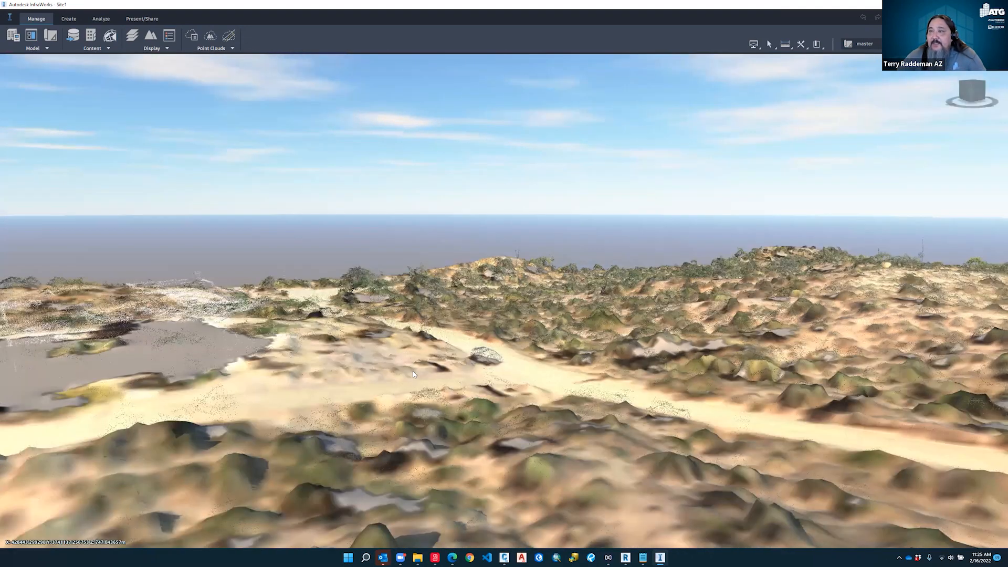
drag(440, 235, 465, 411)
scroll(441, 255, down, 6)
drag(296, 381, 260, 388)
scroll(274, 378, down, 2)
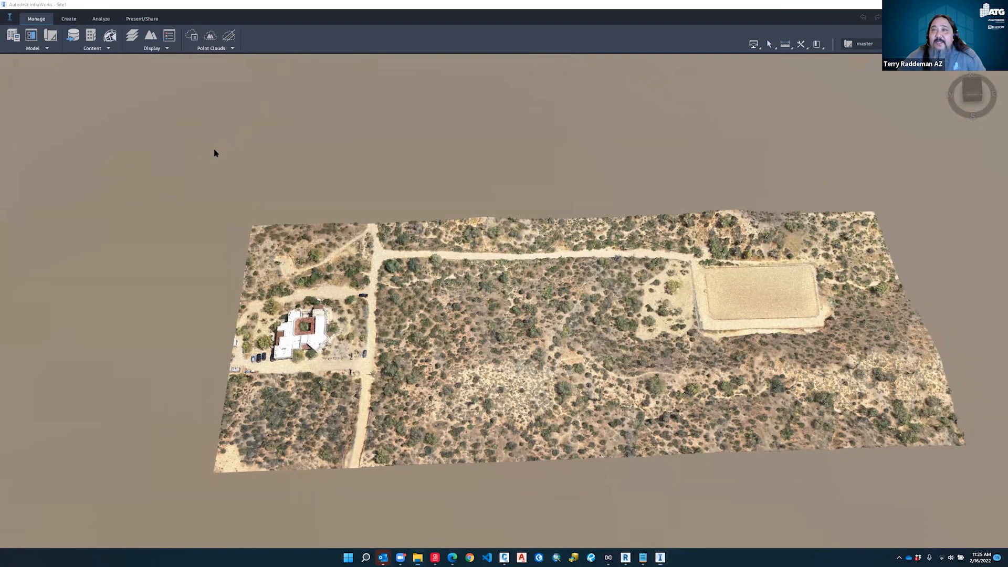
Switch to File Explorer and inspect the Area1 RCS file in the PointCloudDerivatives folder under Webinar
key(alt+Tab)
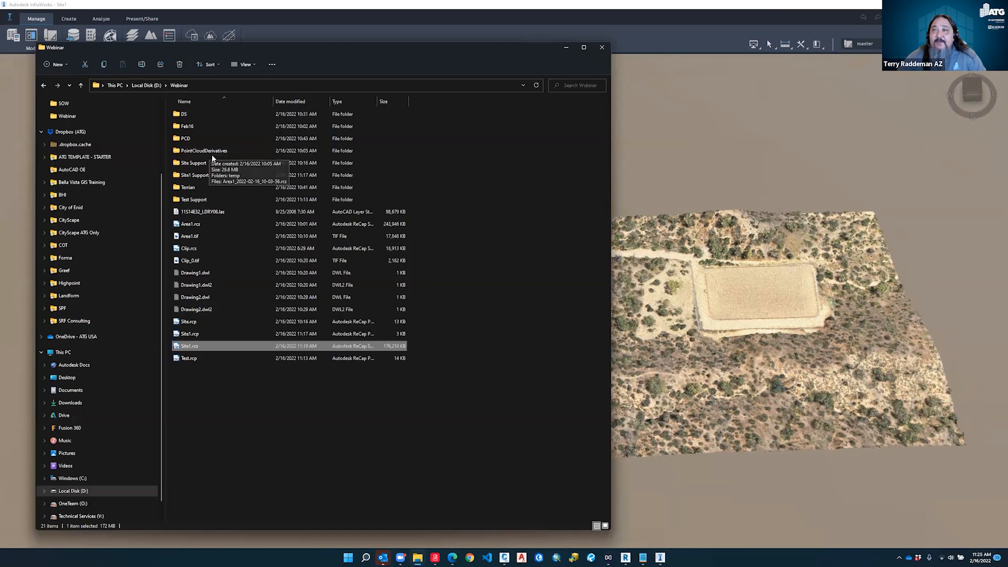
double_click(222, 151)
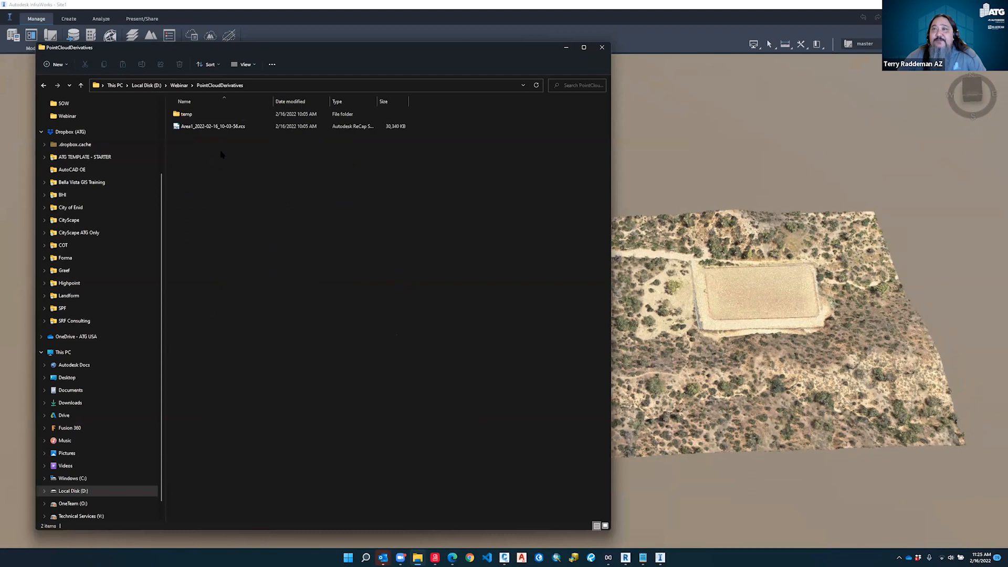
click(202, 127)
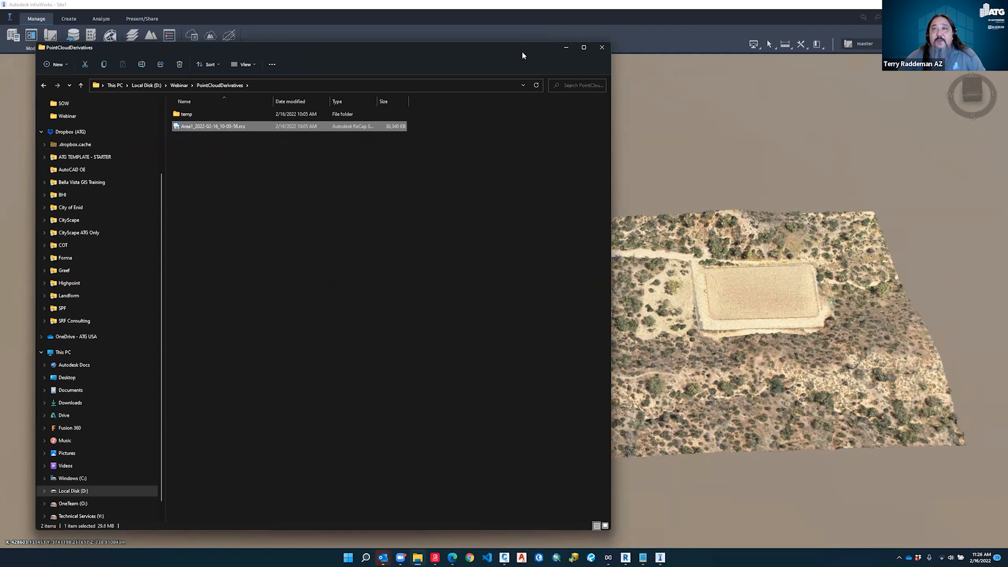
drag(522, 53, 486, 56)
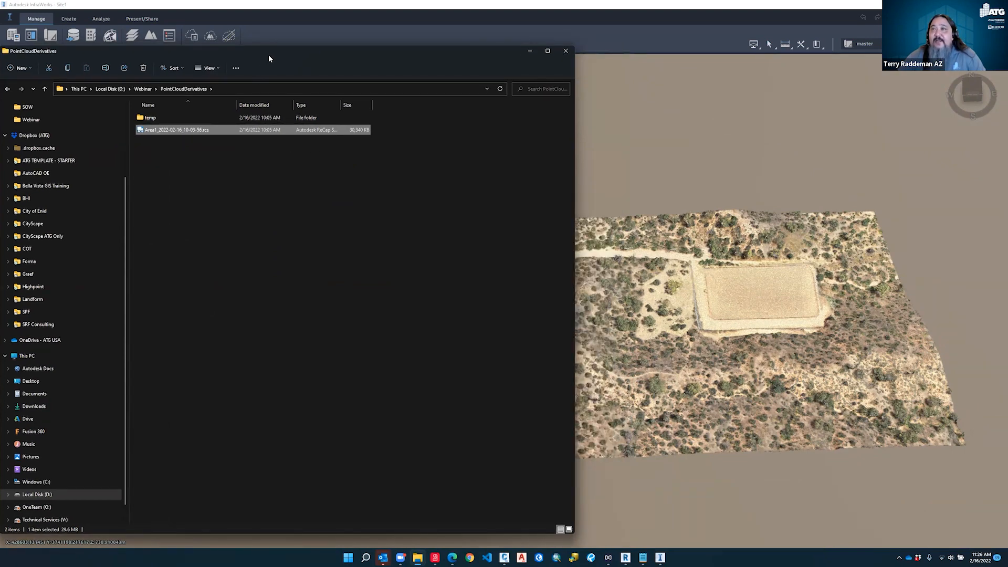
drag(273, 54, 0, 55)
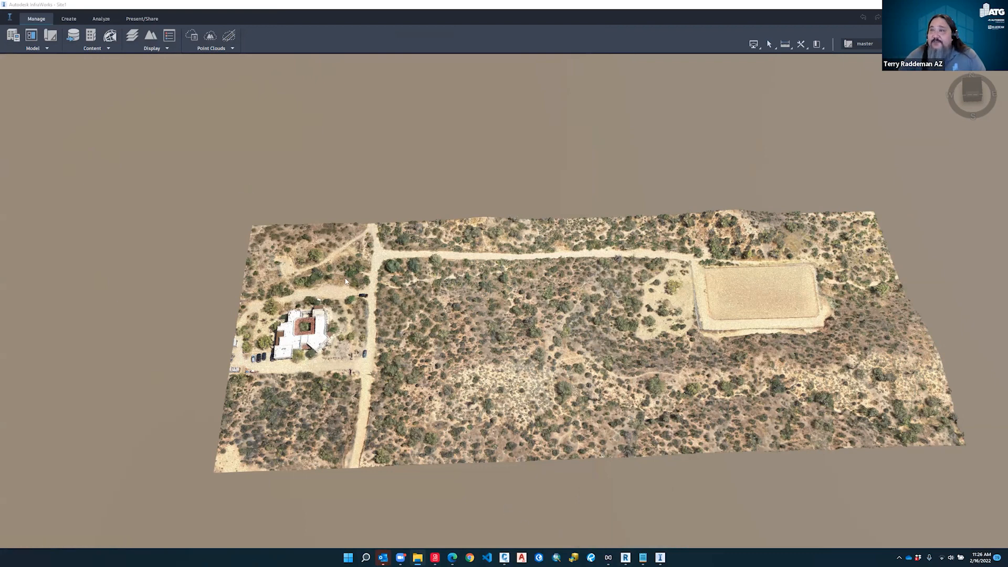
Start an IMX export in InfraWorks and define a four-corner polygon extent around the whole Site1 terrain, seen from above
middle_drag(582, 378, 592, 404)
drag(592, 404, 587, 423)
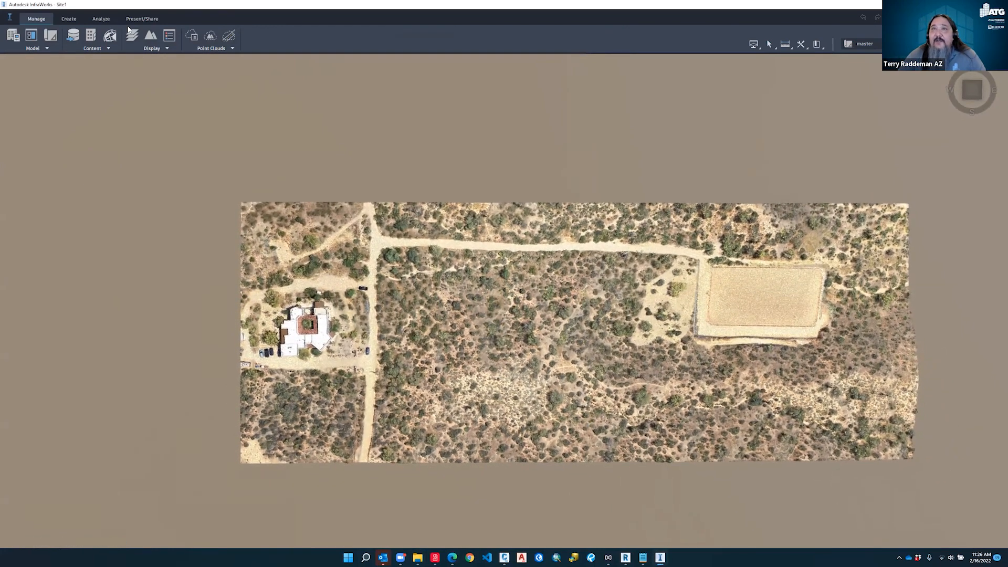
click(138, 18)
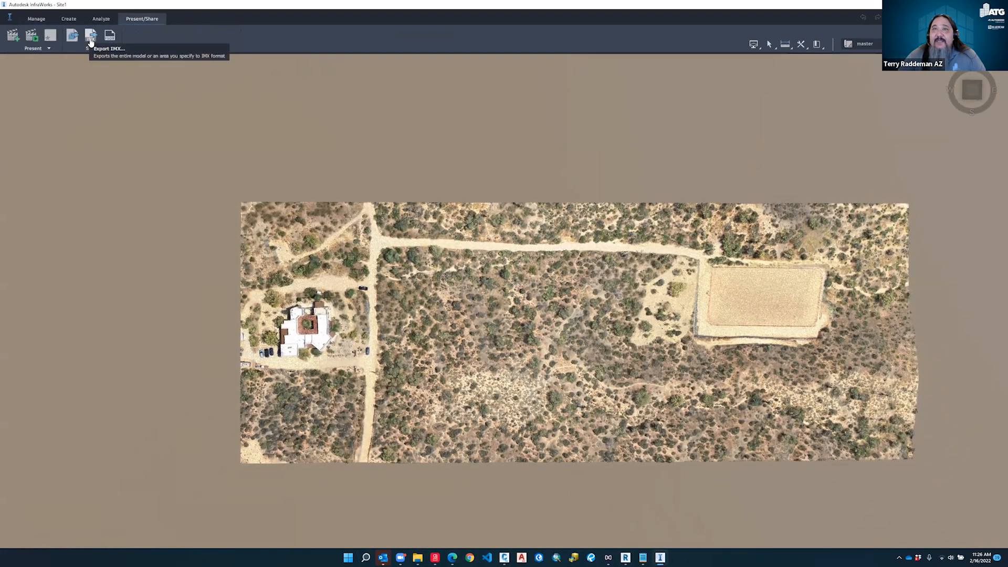
click(90, 36)
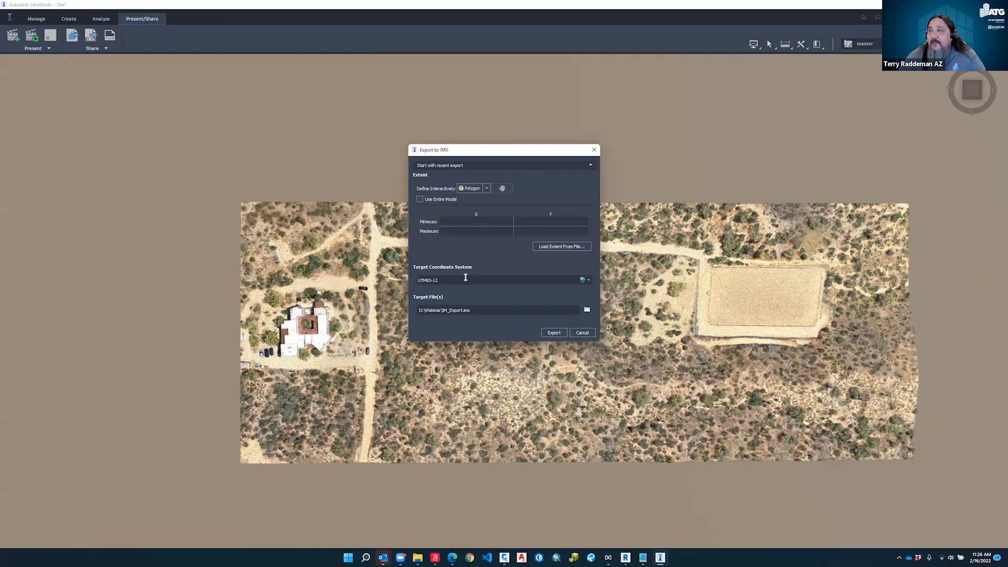
click(470, 189)
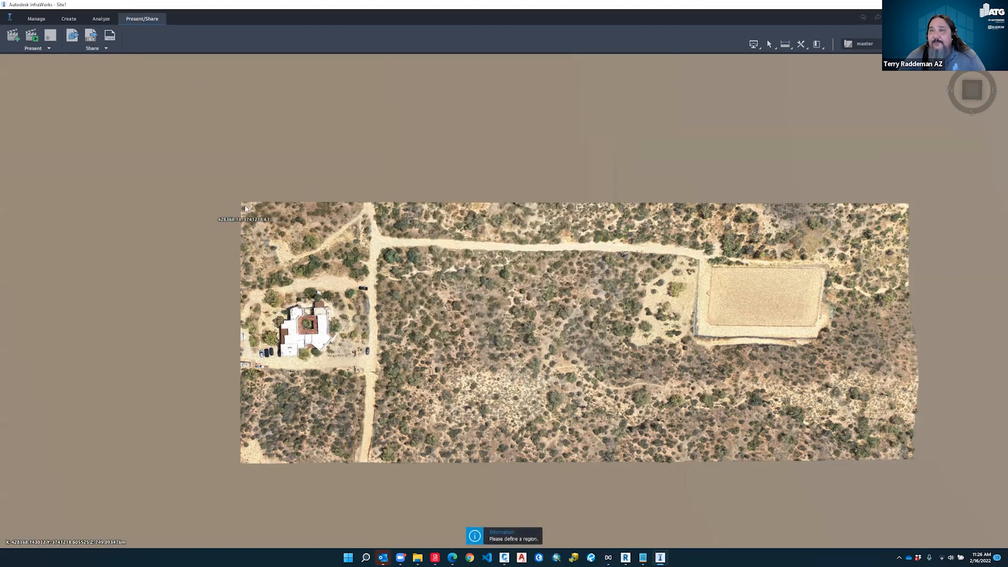
click(216, 213)
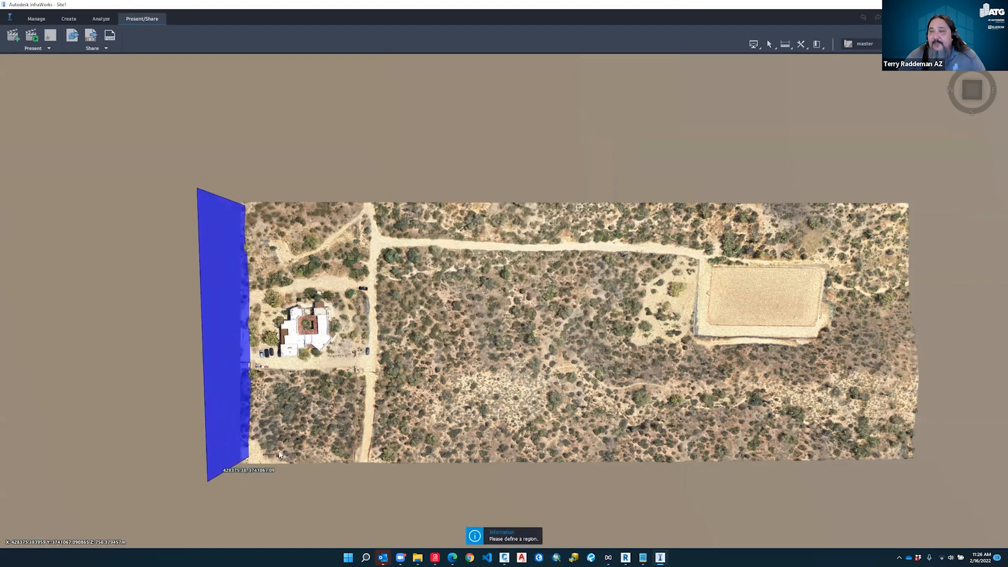
click(208, 482)
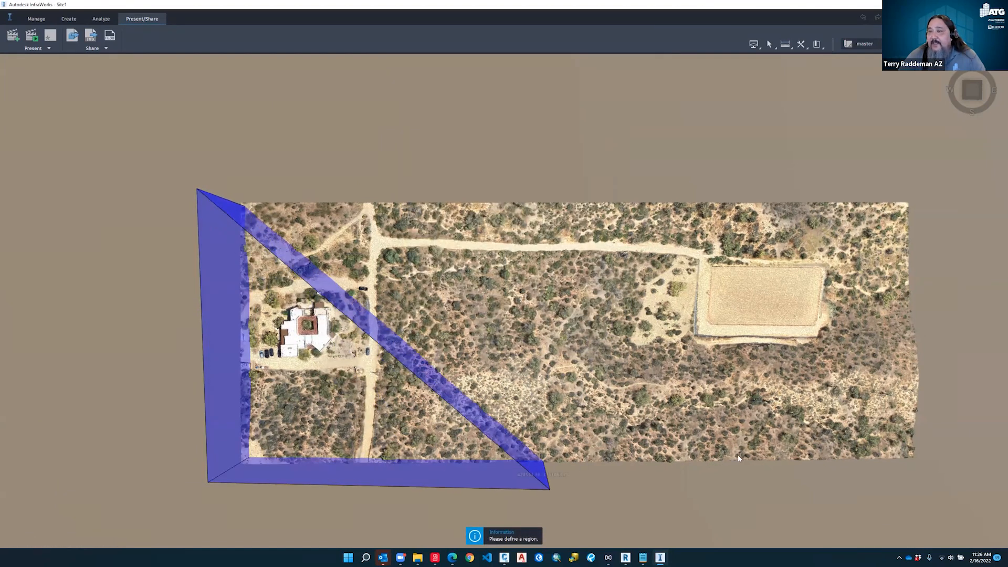
click(903, 450)
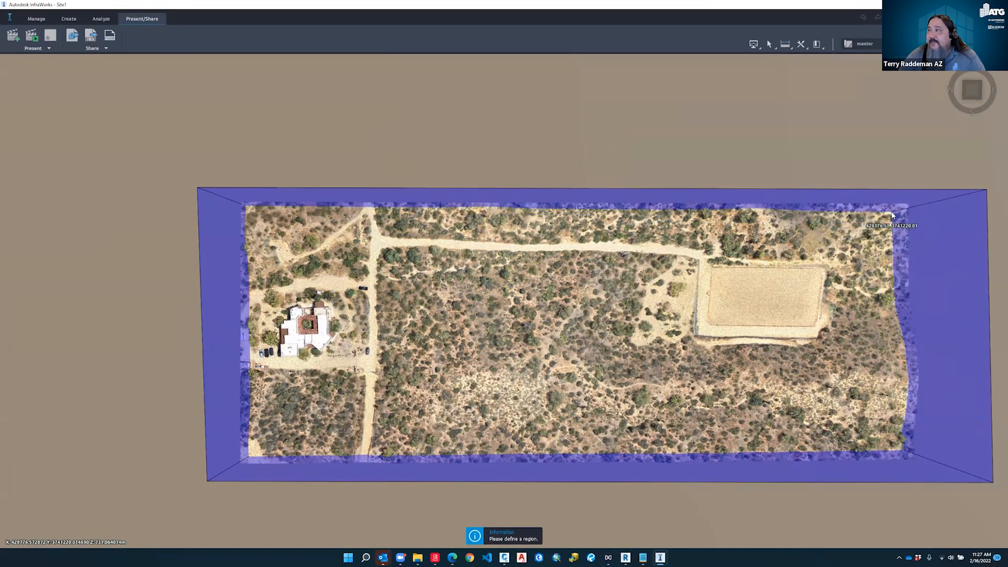
click(893, 215)
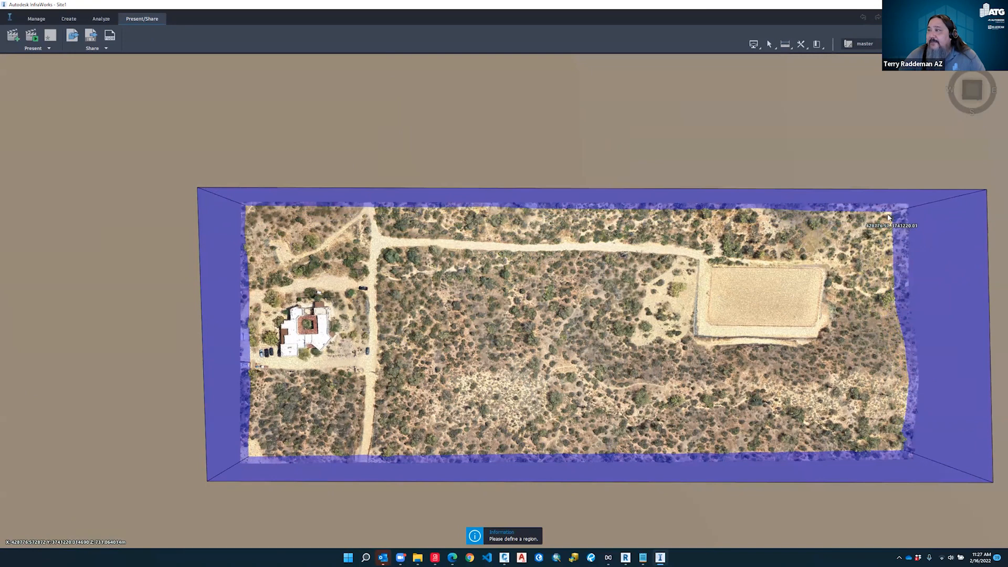
double_click(606, 210)
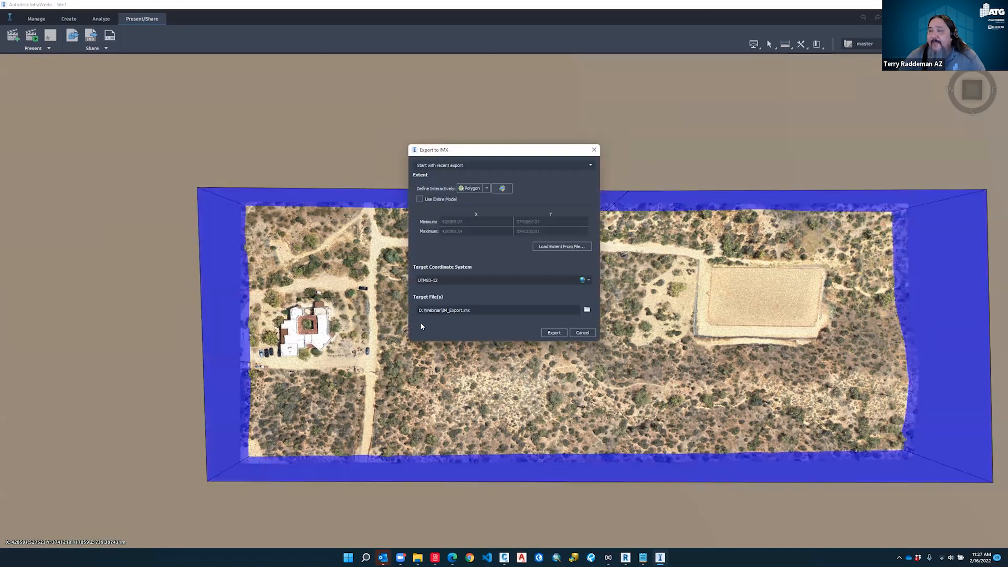
Set the IMX target file to D:\Webinar\IM_Export1.imx and run the export
click(463, 310)
text(1)
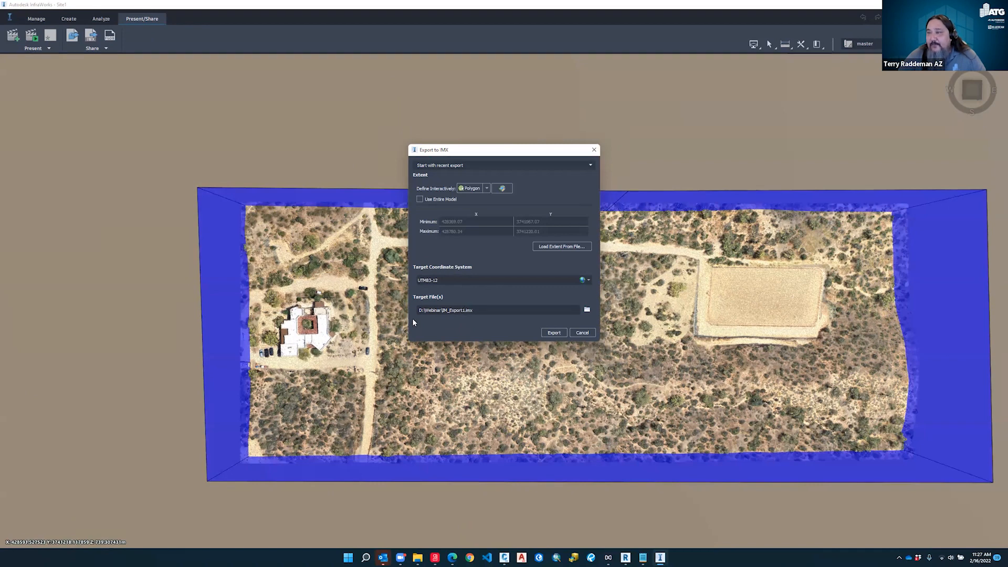
click(553, 332)
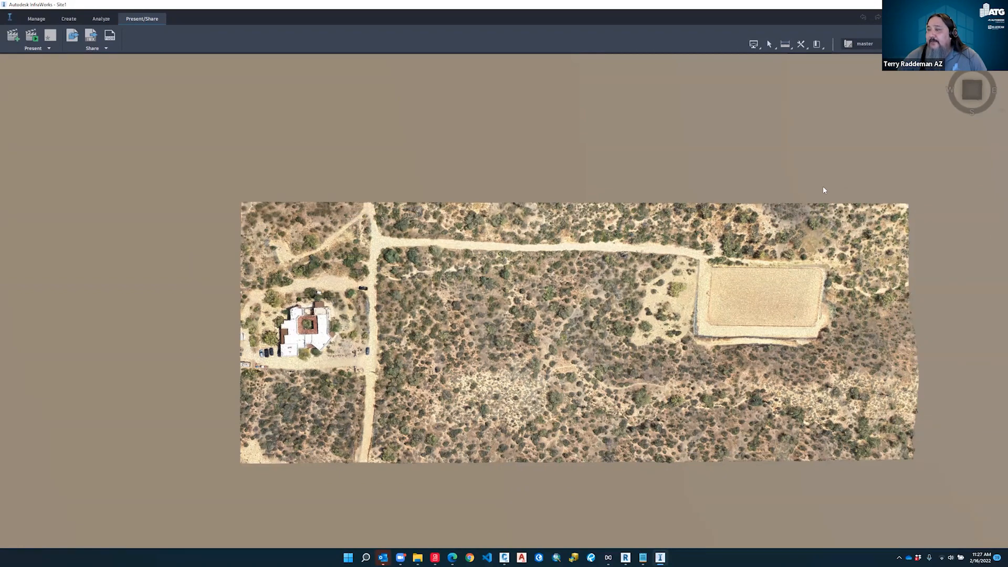
Switch to ReCap Pro and open the recent project Temp, saving the changes to Large Area
click(626, 557)
mouse_move(16, 30)
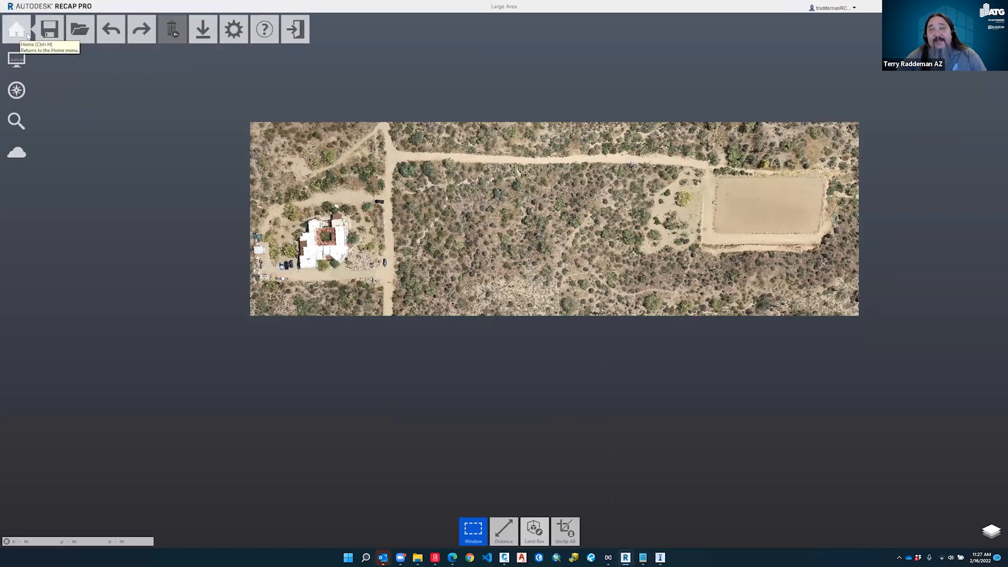
mouse_move(68, 35)
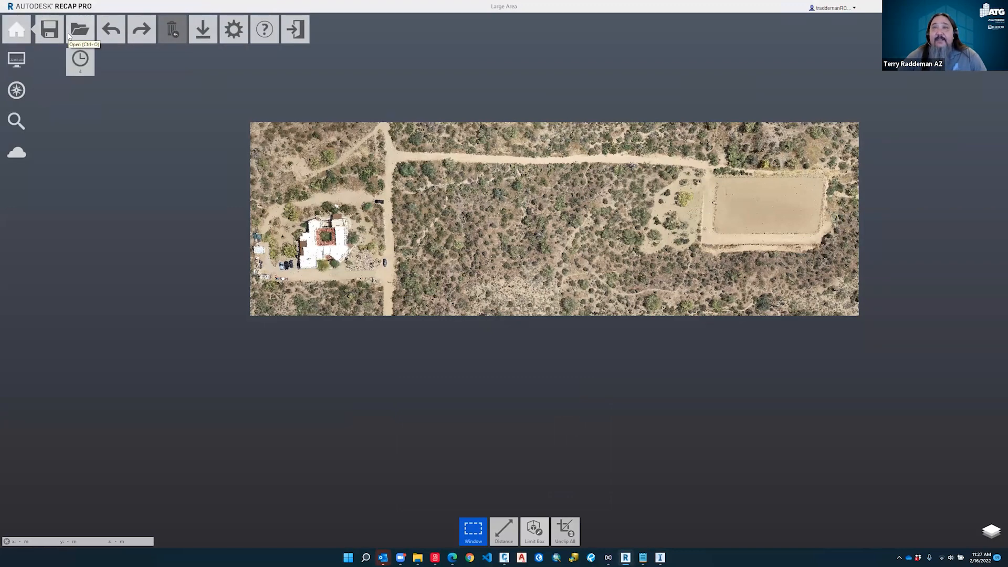
click(23, 32)
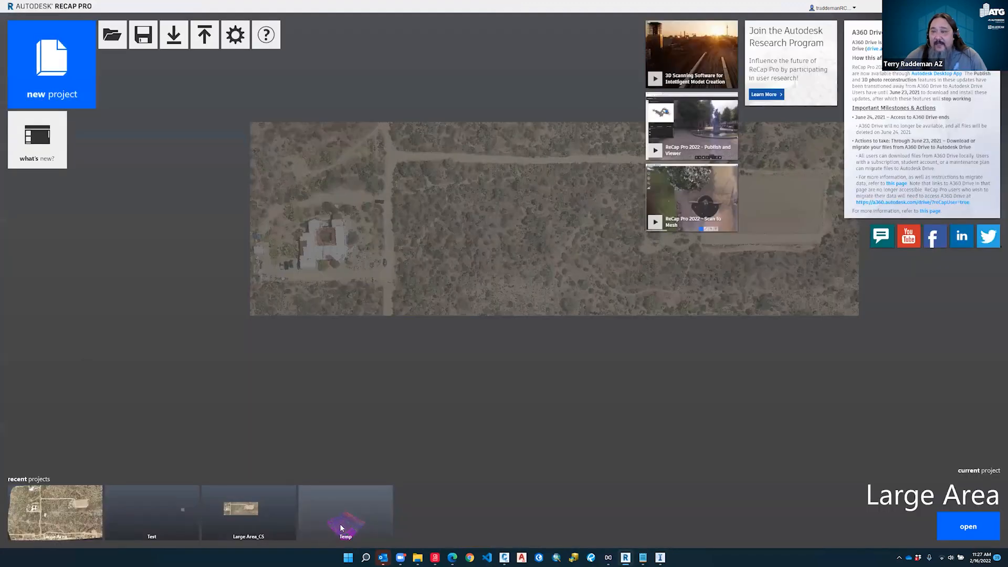
click(344, 527)
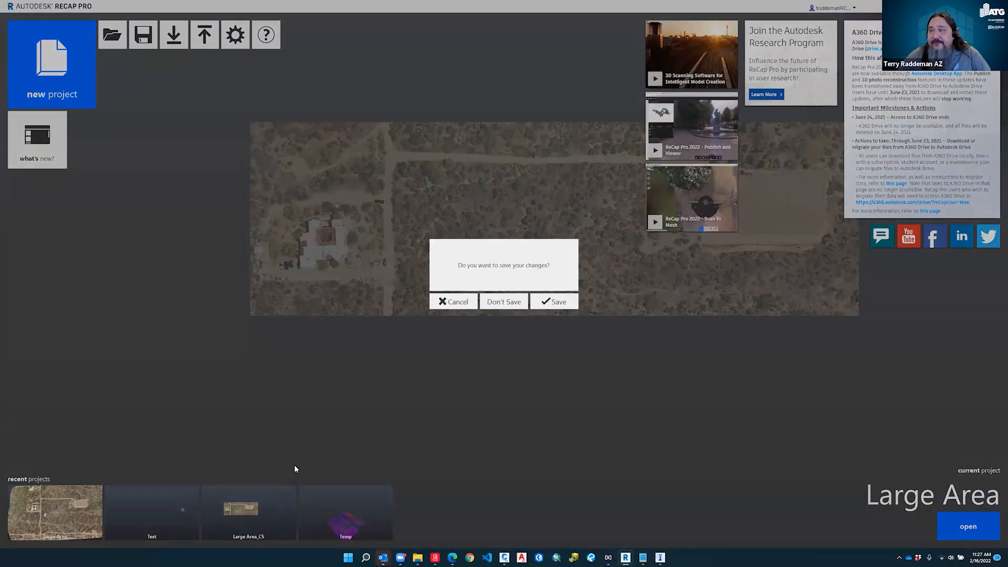
click(546, 302)
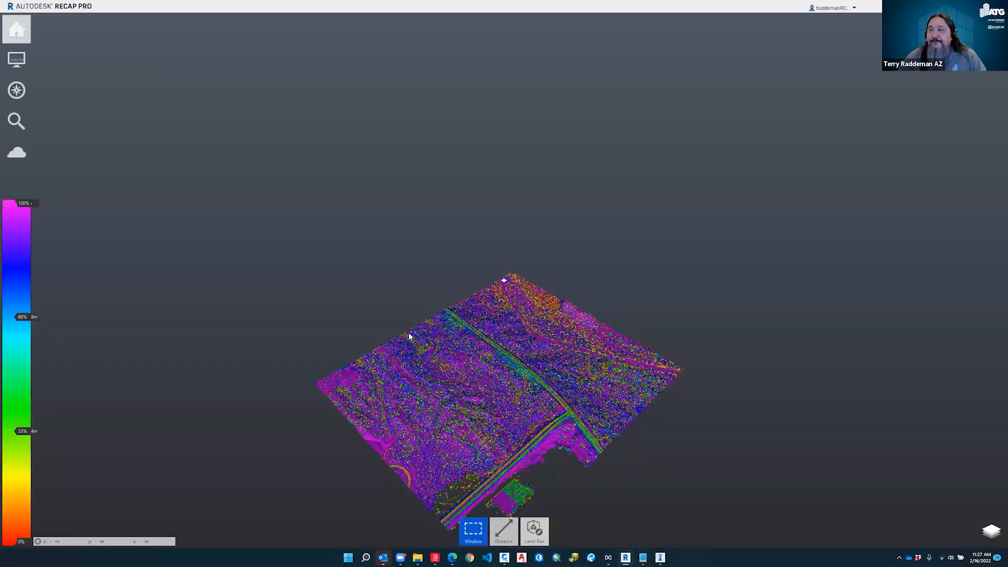
Change the Temp point cloud's colouring from Intensity to RGB
scroll(337, 206, down, 4)
scroll(467, 410, up, 2)
scroll(467, 409, up, 2)
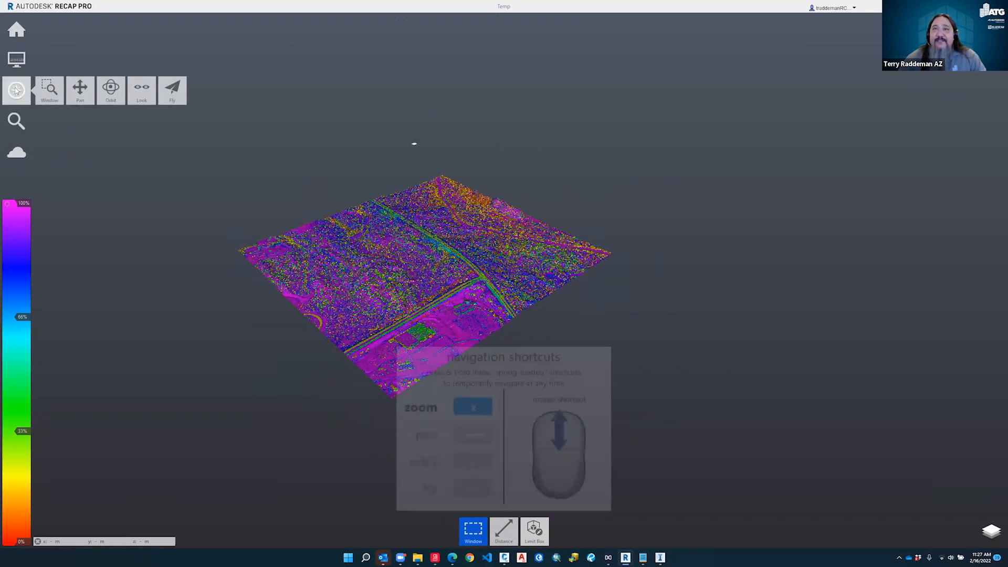
mouse_move(17, 64)
mouse_move(49, 62)
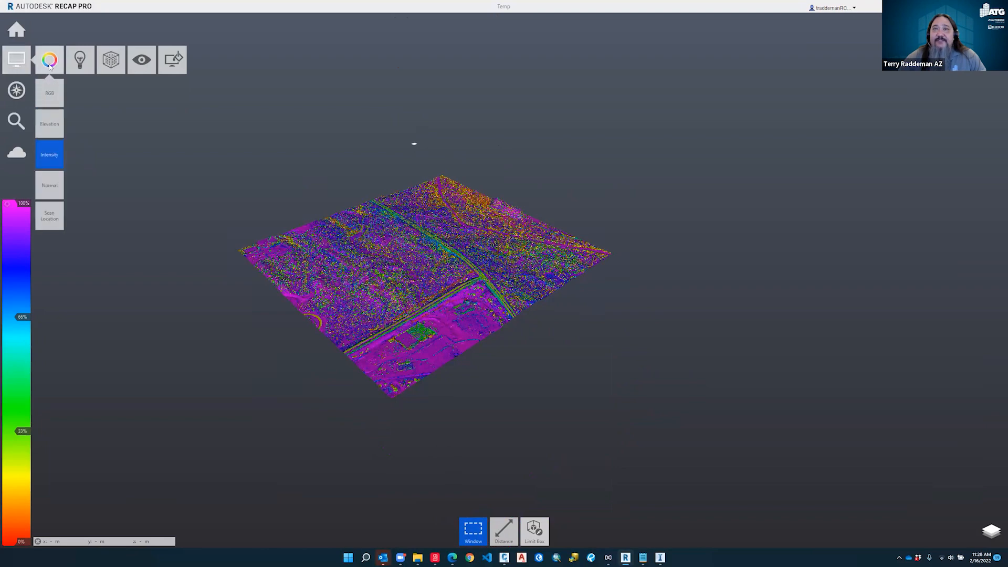
click(47, 98)
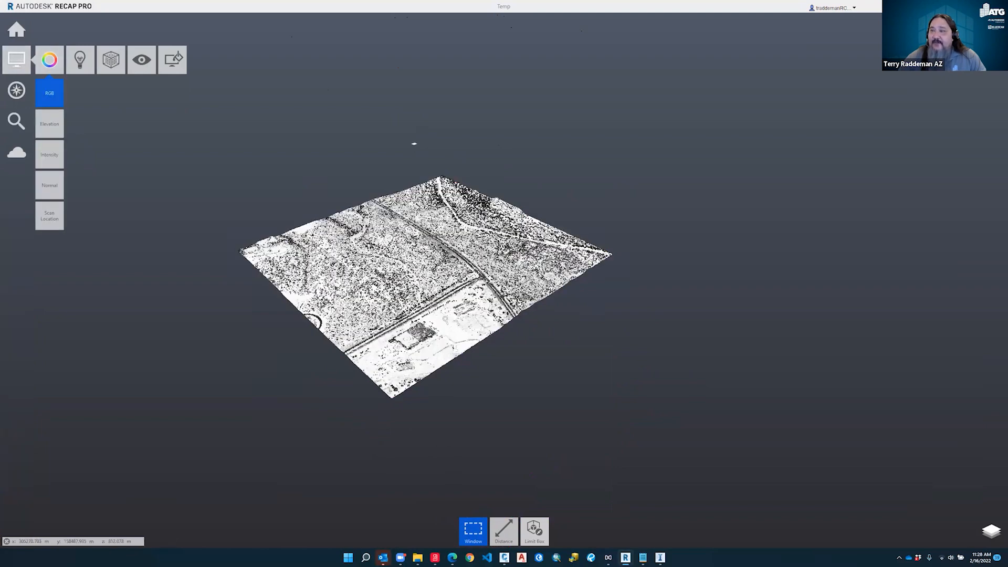
Examine the Temp point cloud up close around the large building, the roads and their intersection
scroll(445, 322, up, 3)
scroll(446, 321, up, 1)
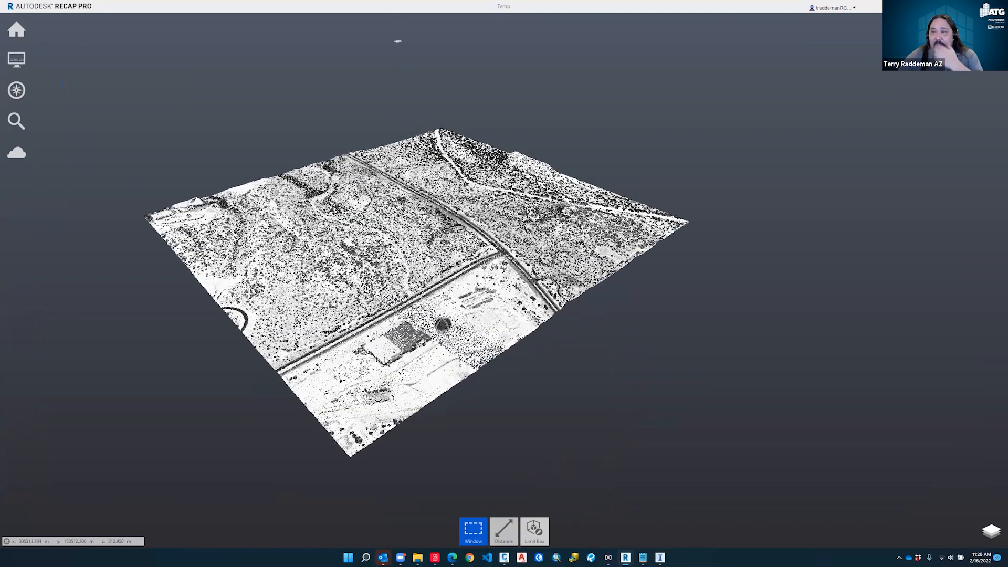
scroll(384, 359, up, 1)
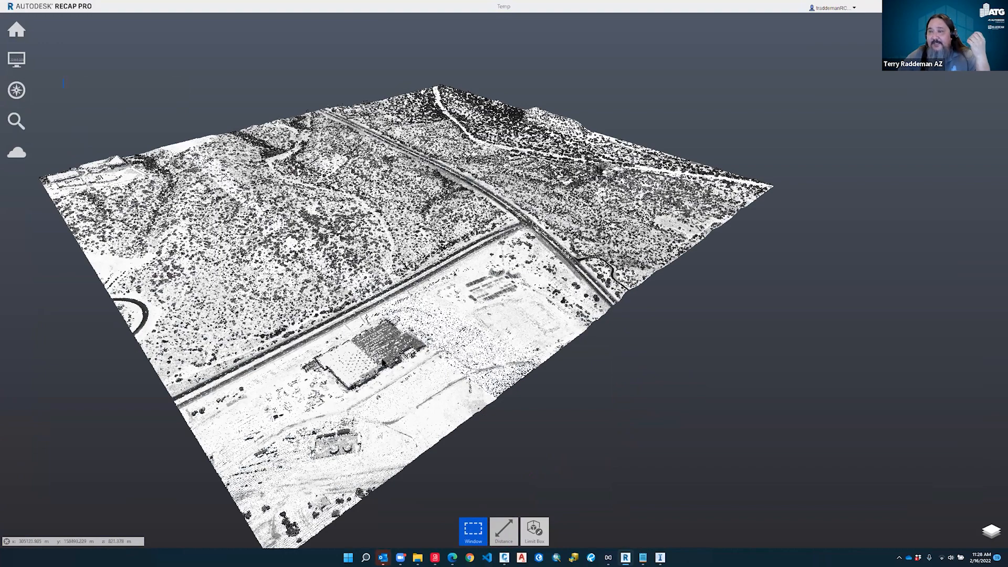
scroll(368, 368, down, 3)
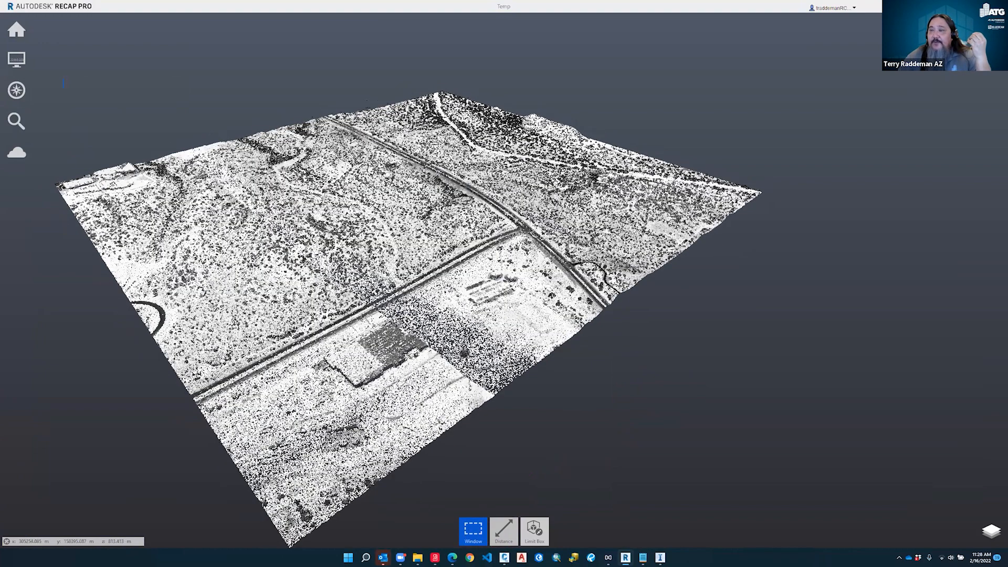
scroll(369, 369, up, 1)
scroll(368, 366, up, 2)
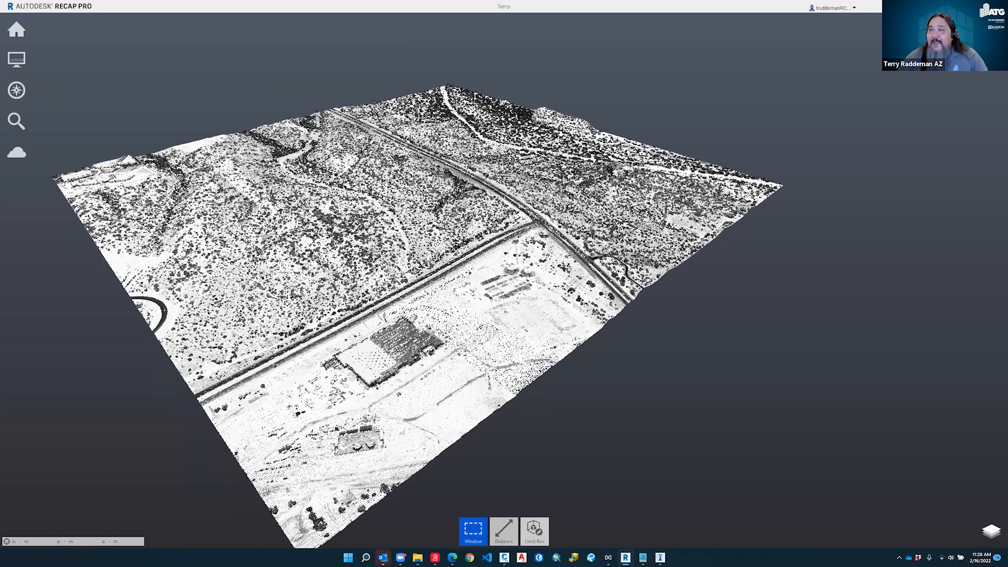
drag(669, 332, 664, 344)
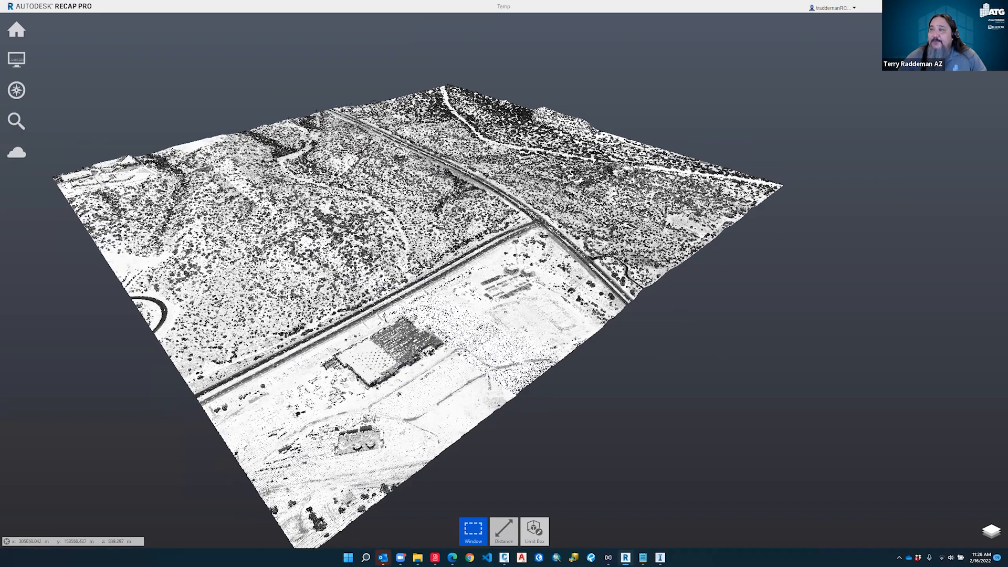
From the top view, clip away everything outside a rectangular window around the large building and the road intersection
right_drag(416, 355, 394, 354)
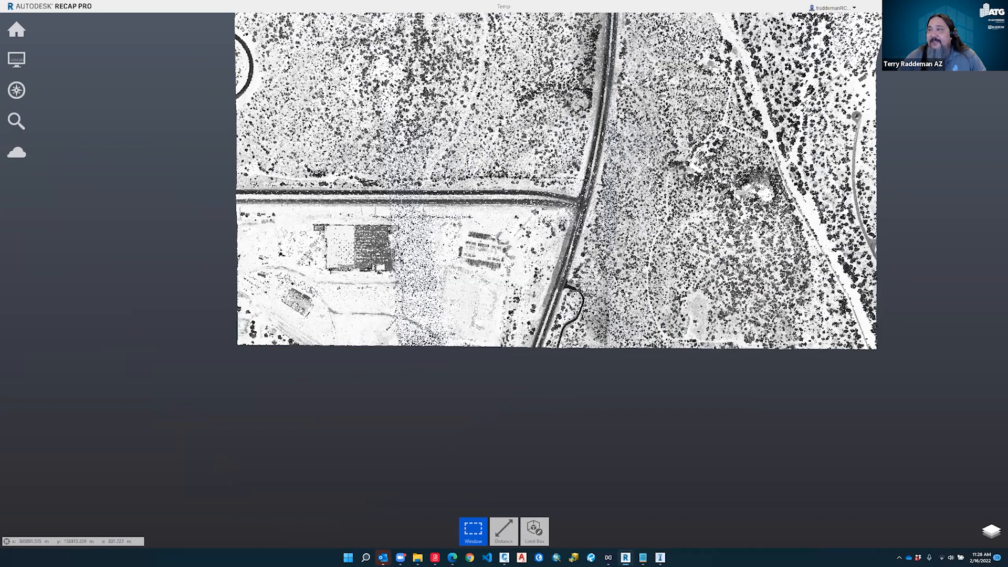
drag(287, 162, 629, 288)
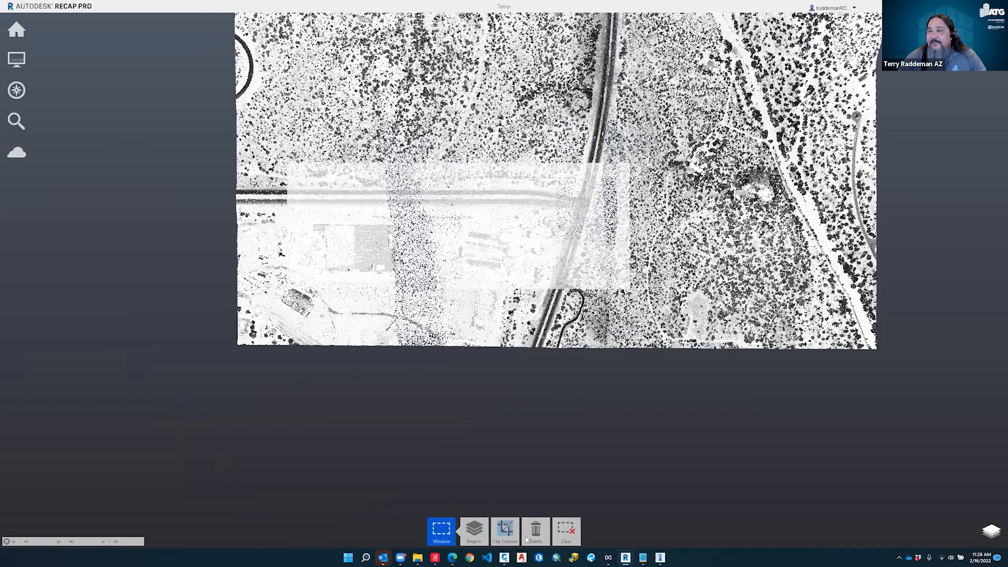
click(506, 534)
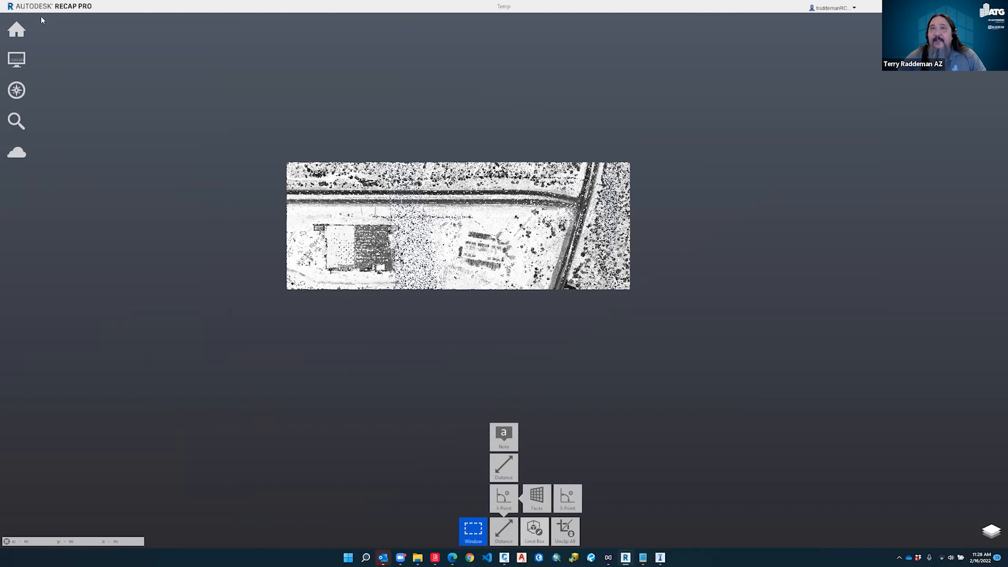
Export the clipped point cloud to the Webinar folder as a Unified RCS file named BuildingSite
mouse_move(19, 32)
mouse_move(202, 30)
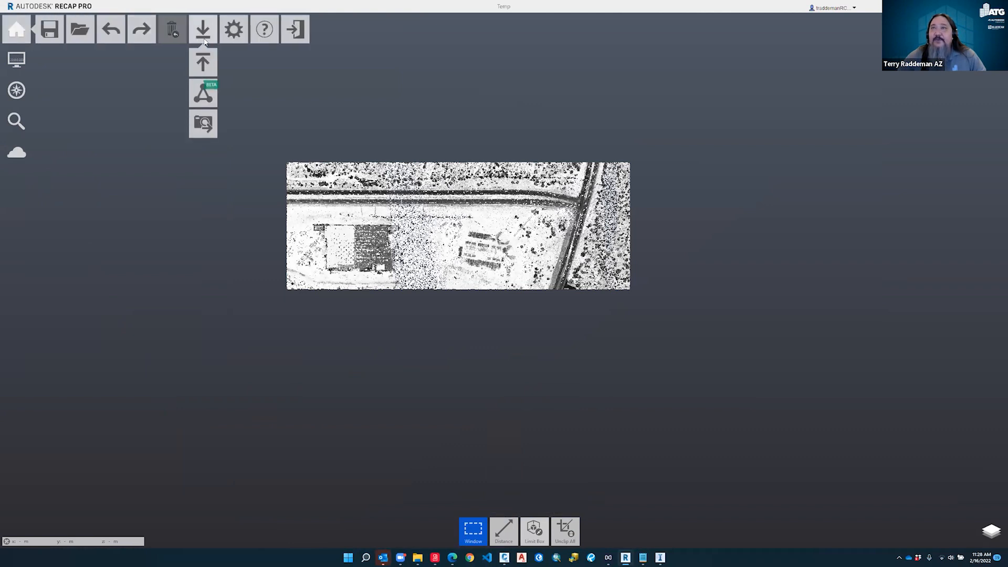
click(202, 63)
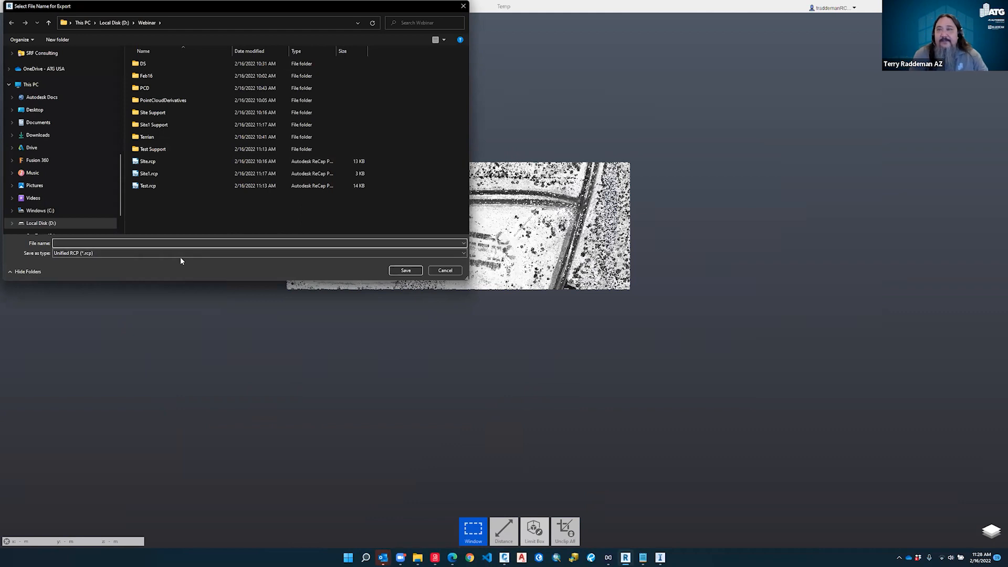
text(B)
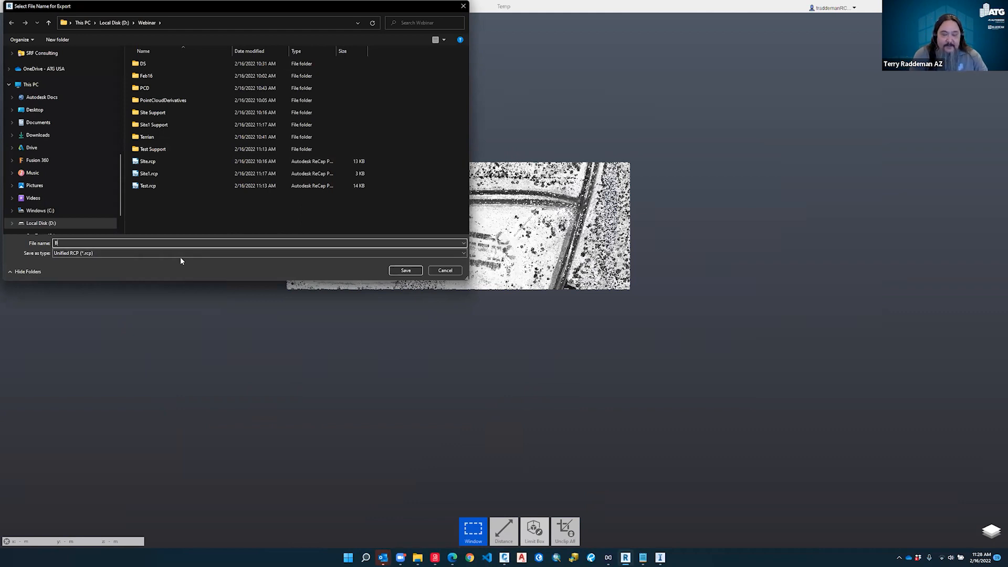
text(uildingSite)
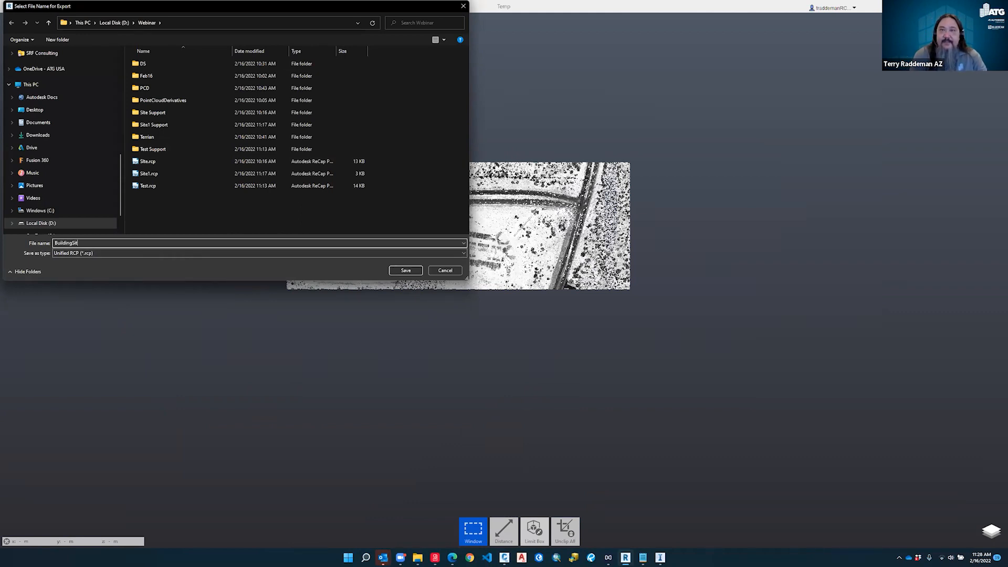
click(193, 253)
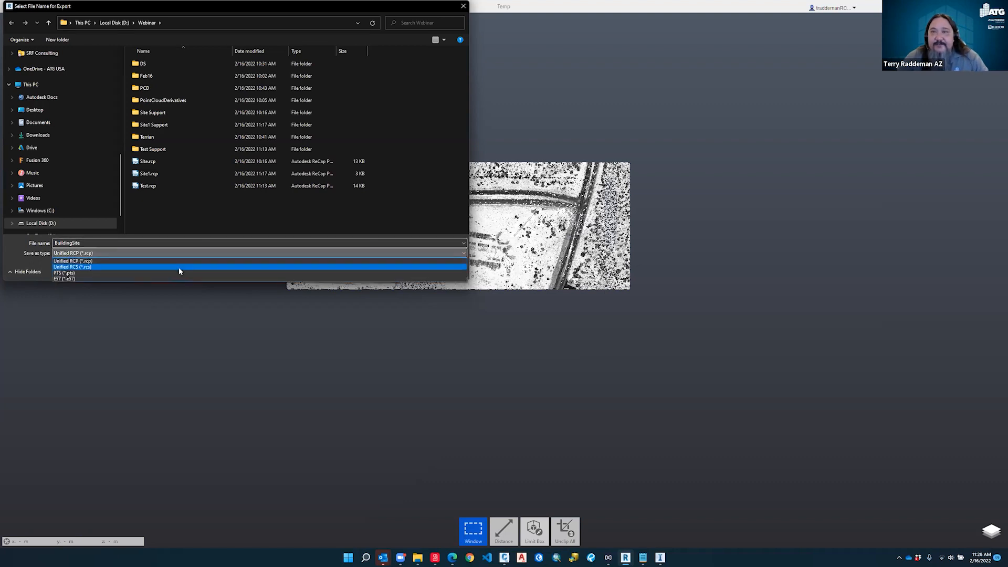
click(178, 266)
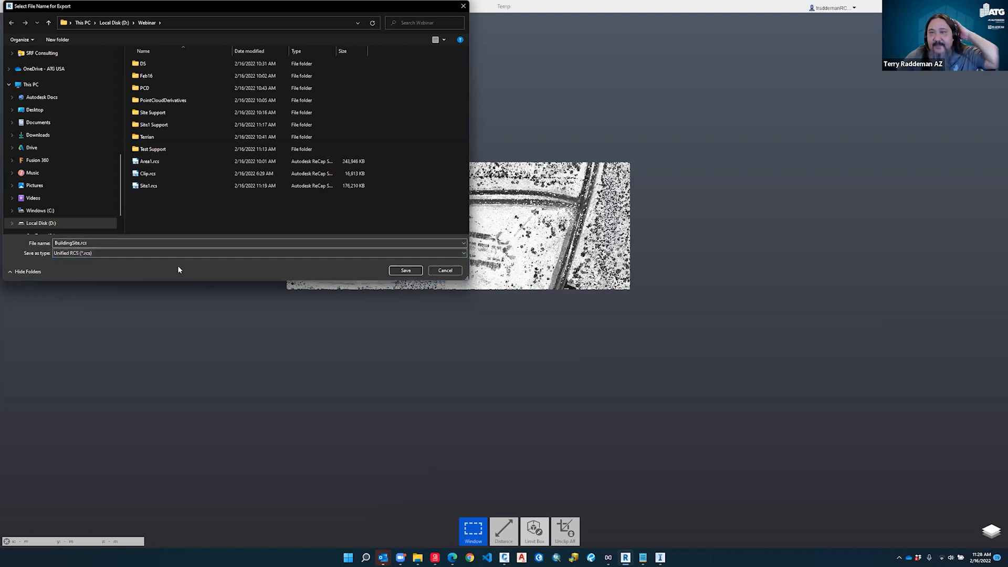
click(405, 270)
click(538, 299)
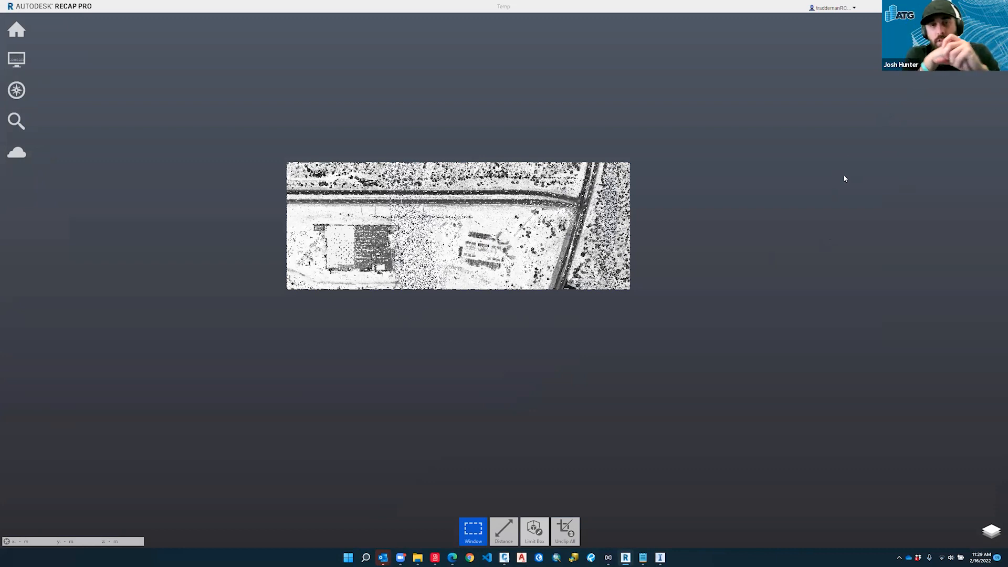
Minimize InfraWorks, switch to the open Civil 3D drawing and maximize its window
key(alt+Tab)
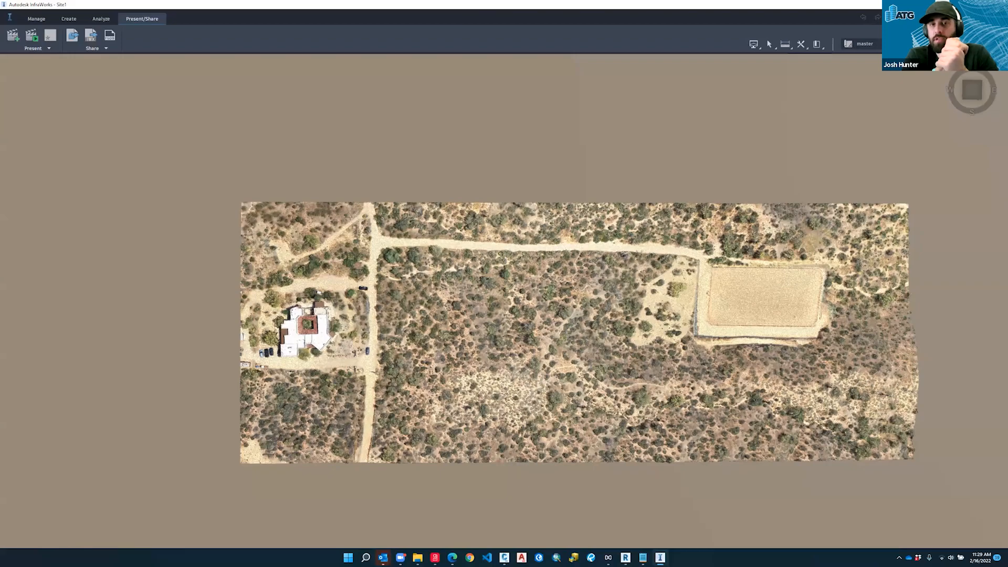
click(962, 4)
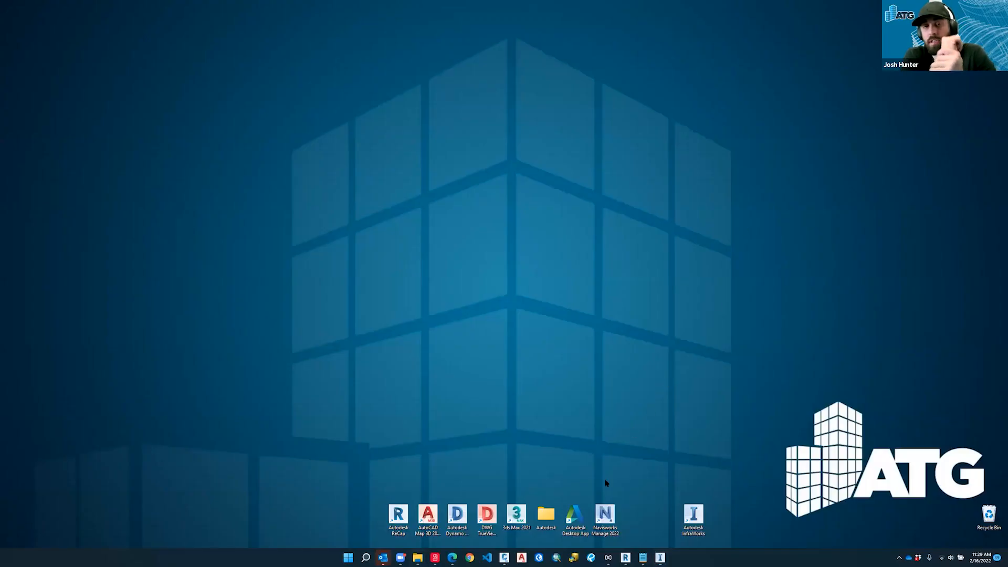
click(504, 558)
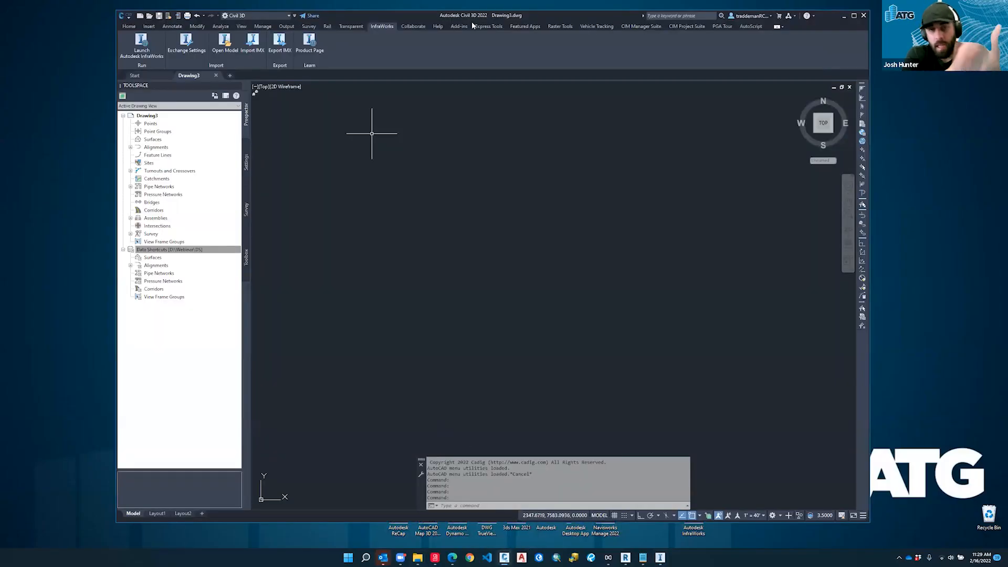
click(854, 16)
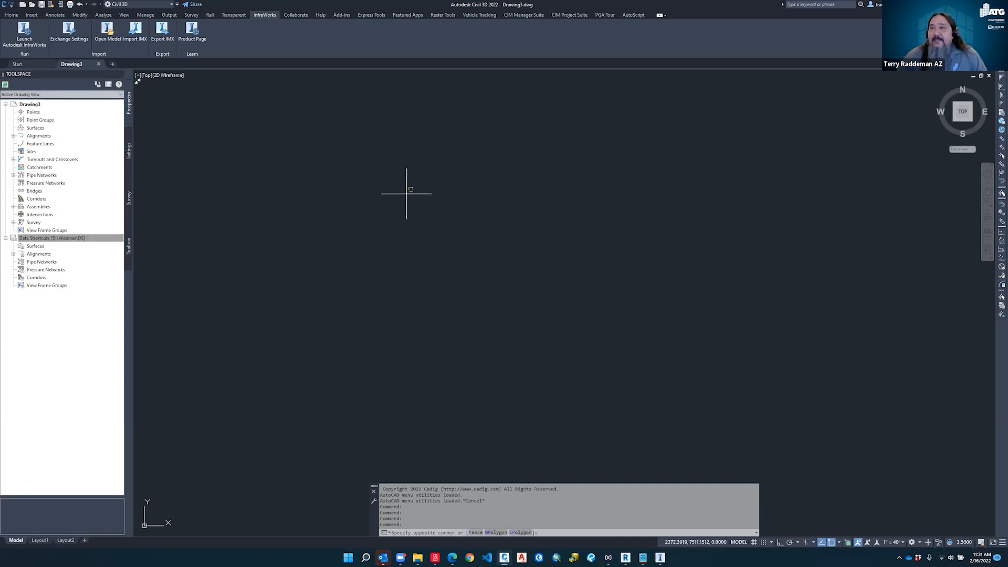
click(456, 250)
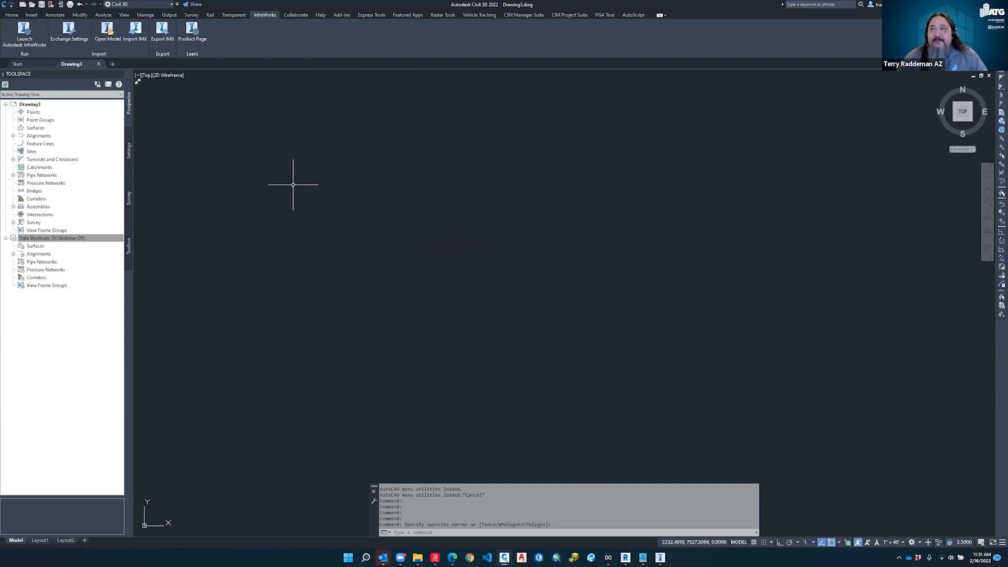
Set the drawing's zone category to USA, Arizona, with the Arizona Central Zone, Int. FT coordinate system (AZHP-CIF)
click(129, 152)
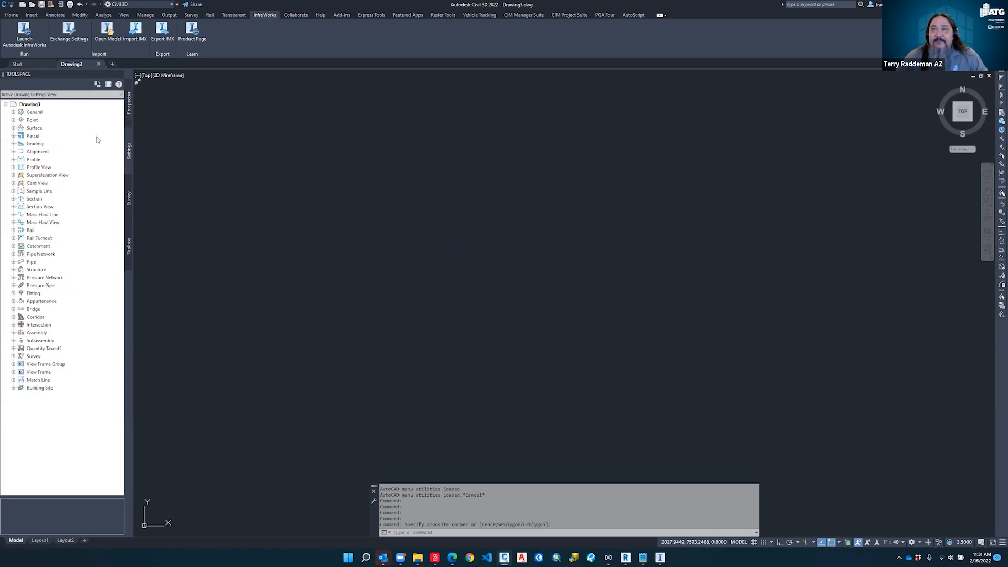
right_click(41, 105)
click(72, 111)
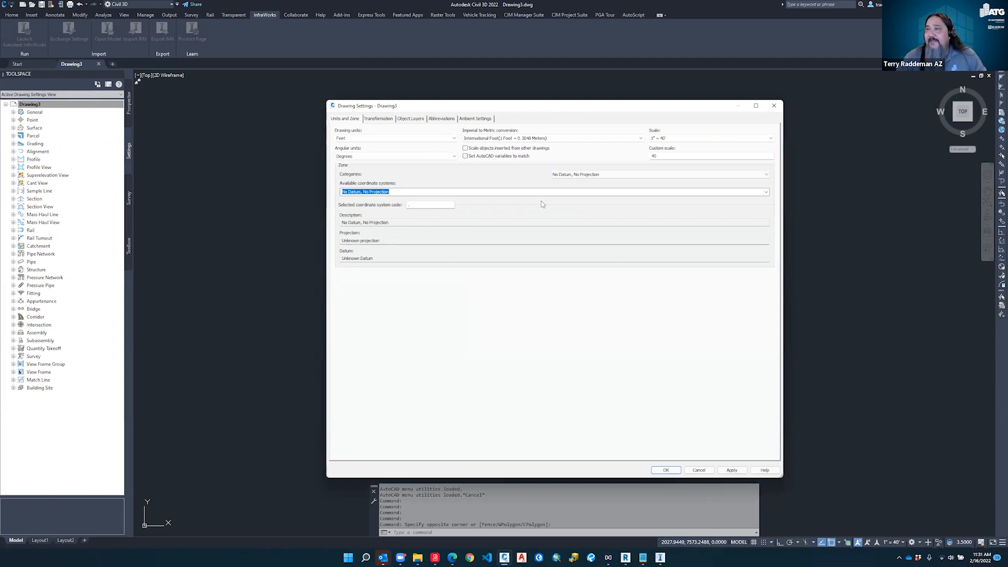
click(601, 175)
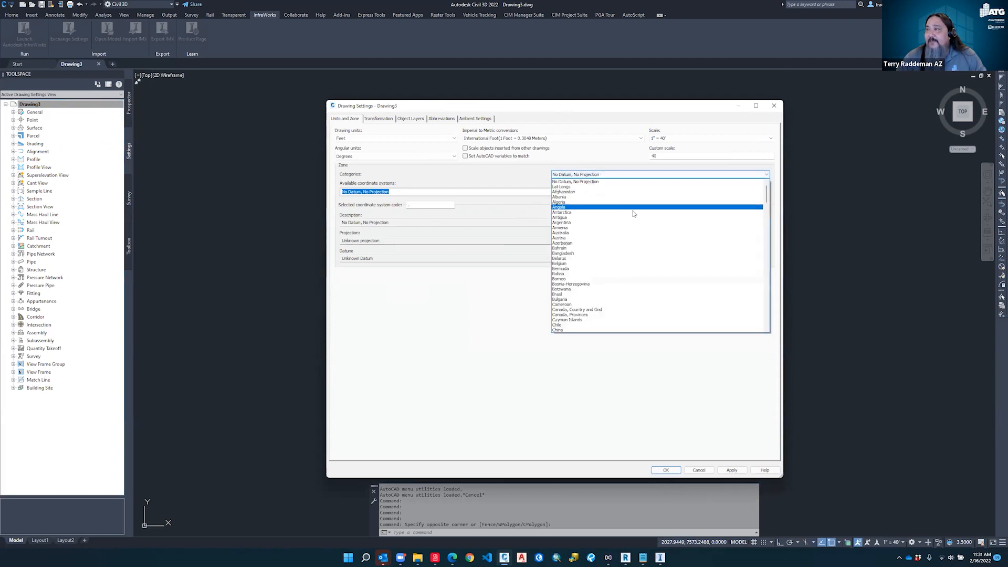
drag(768, 198, 766, 329)
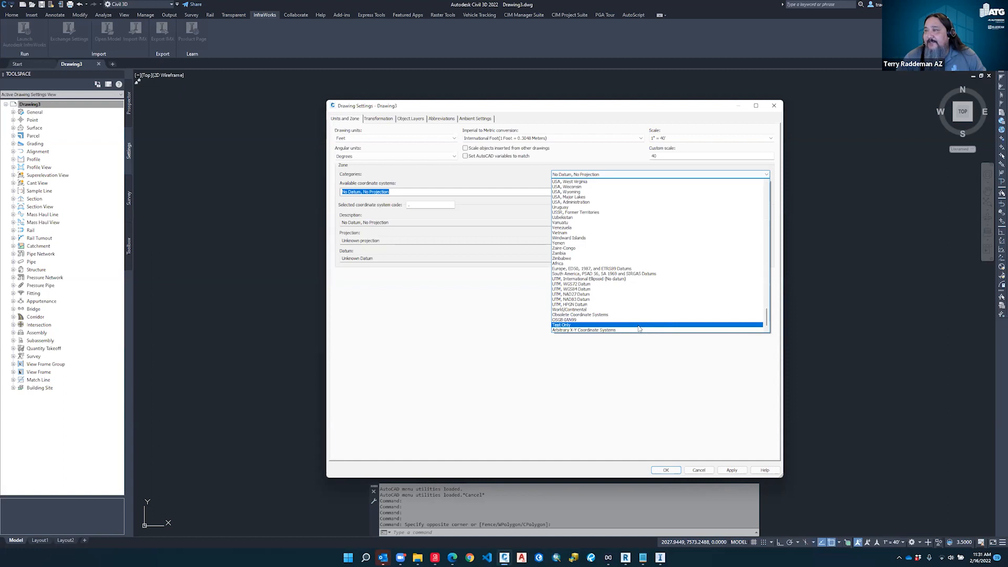
scroll(614, 273, up, 11)
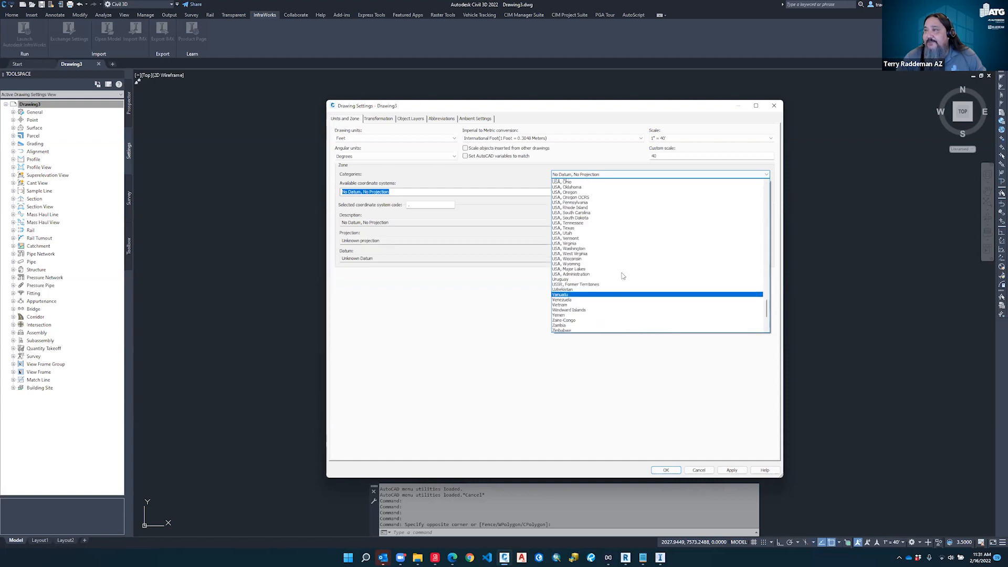
scroll(597, 225, up, 6)
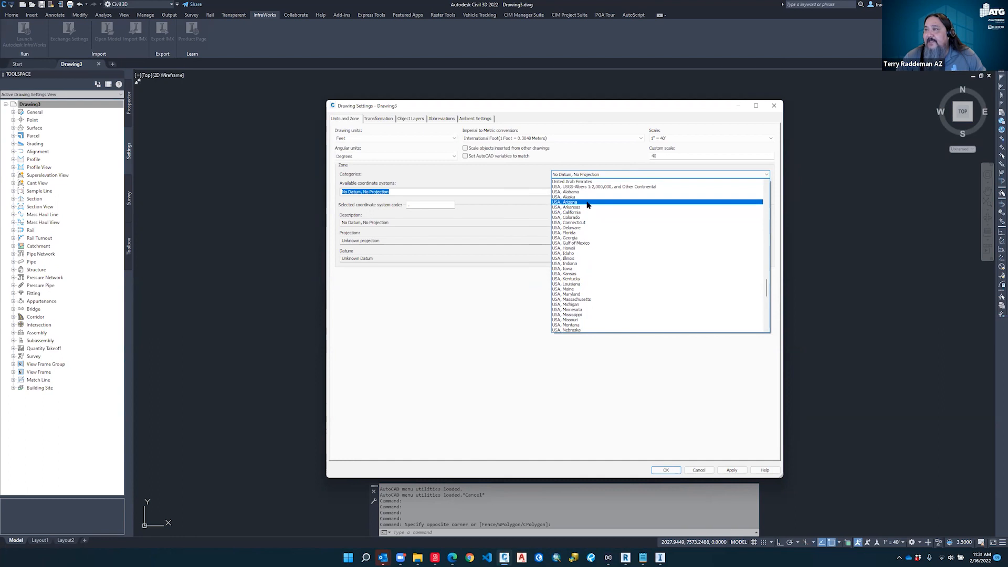
click(588, 203)
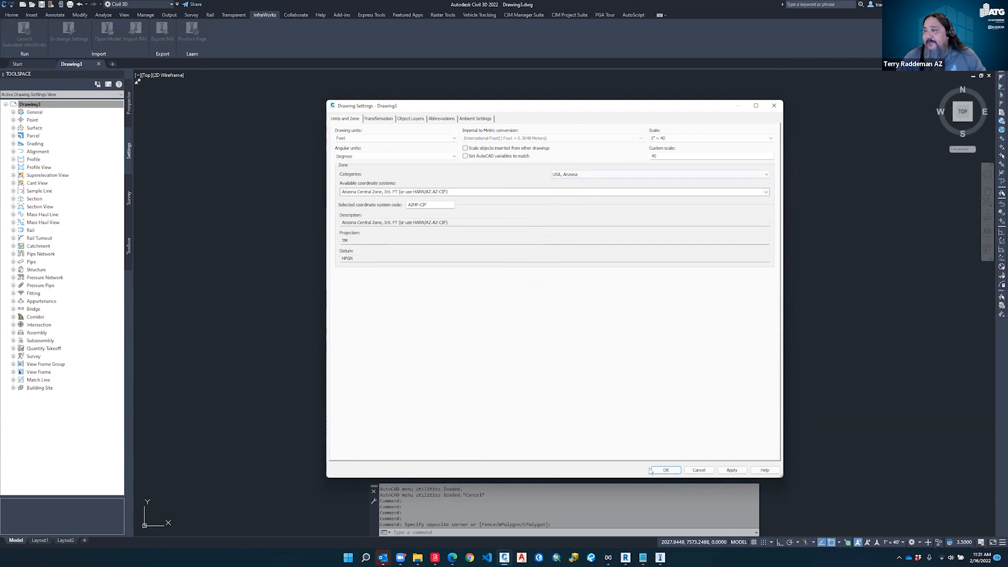
click(665, 470)
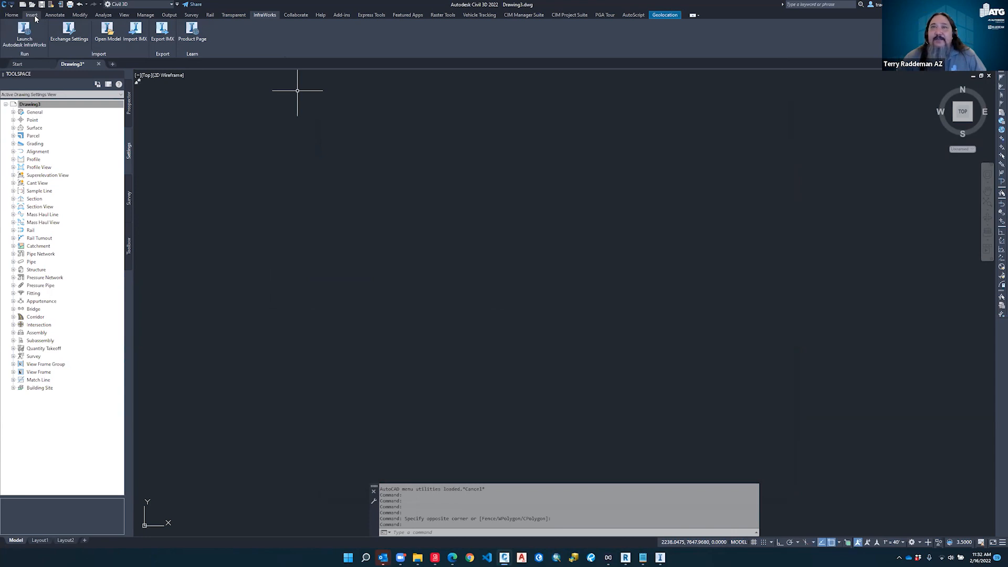
Attach the point cloud BuildingSite.rcs as an external reference at insertion point 0,0,0 with scale 1, zooming to the cloud
text(xr)
key(Return)
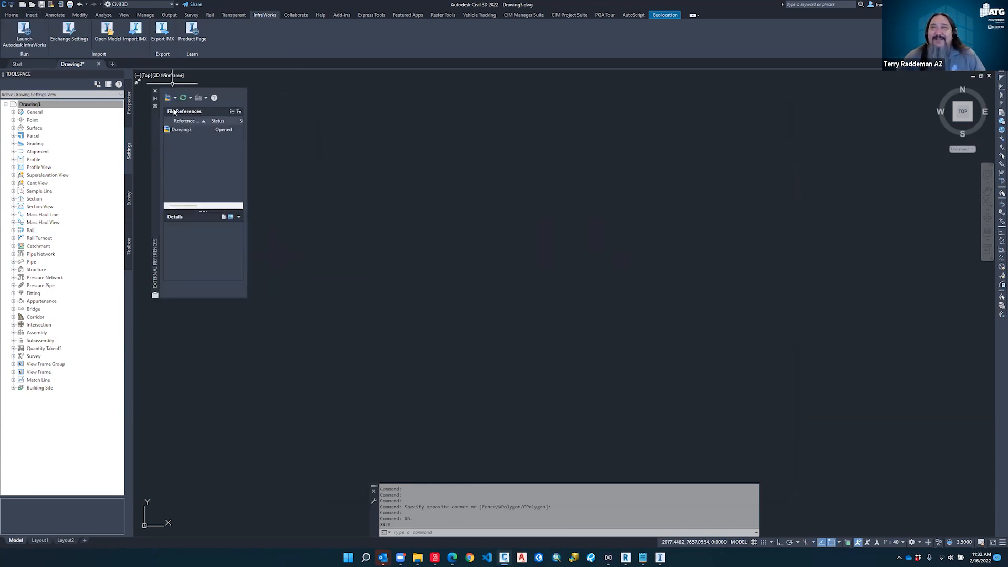
click(175, 98)
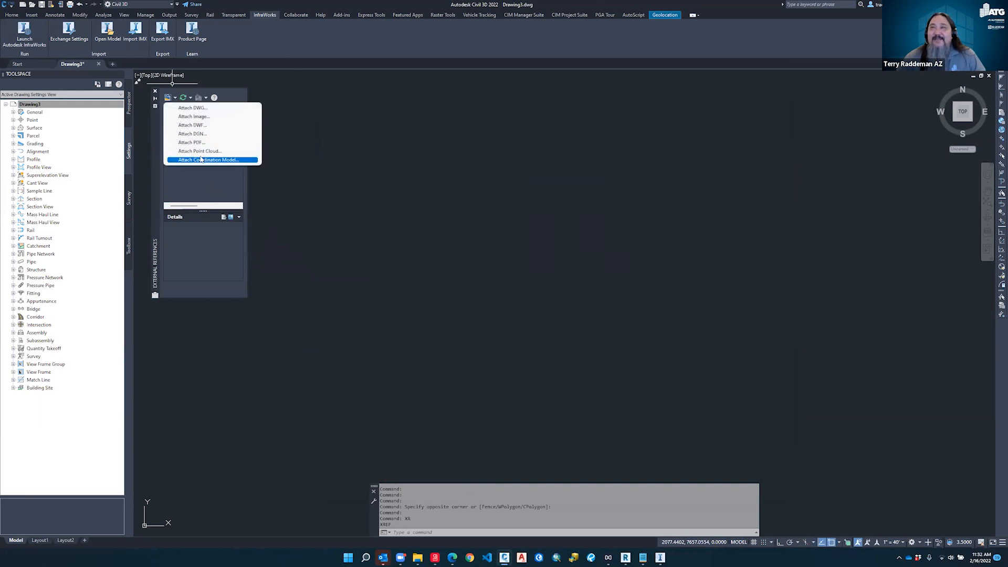
click(32, 14)
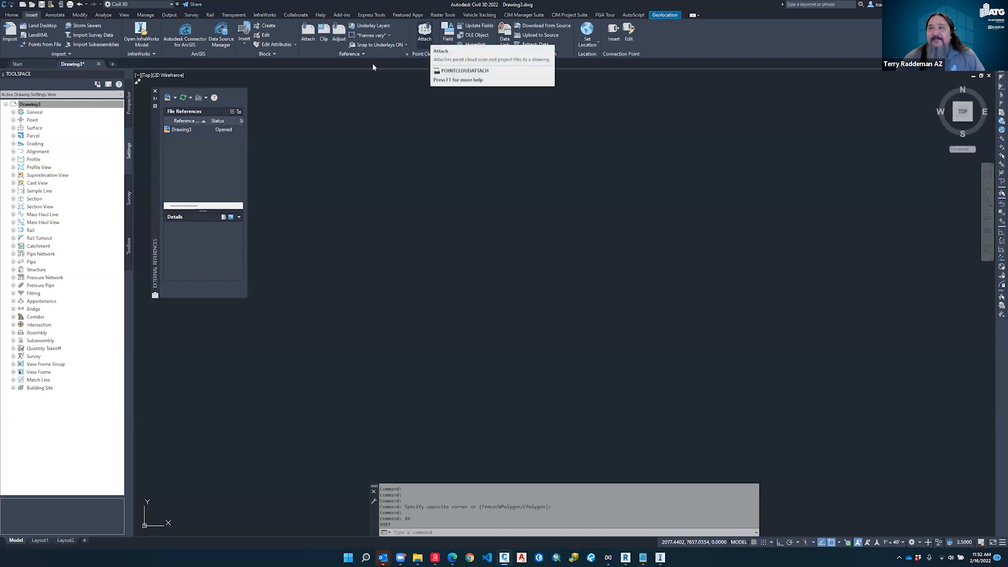
click(175, 97)
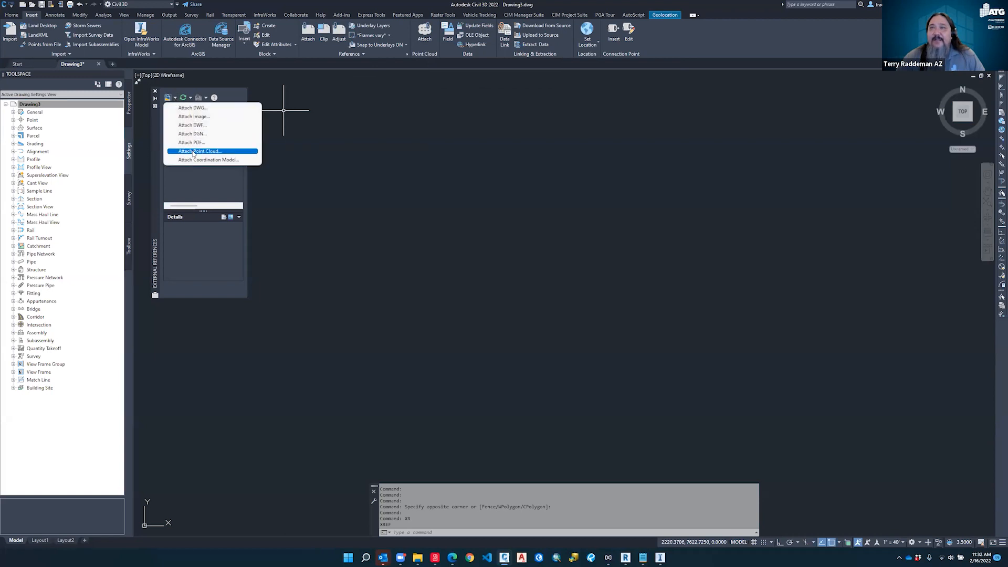
click(193, 152)
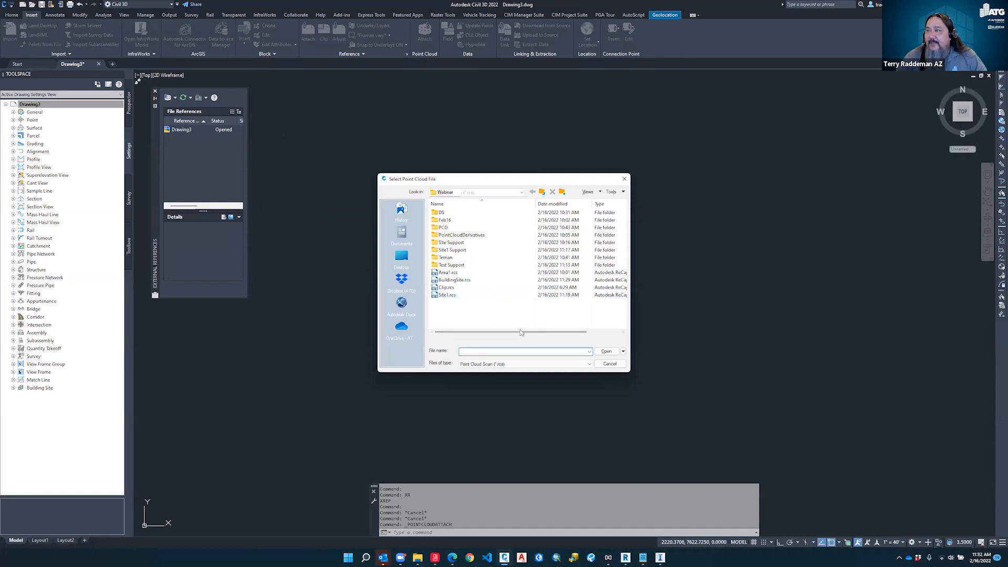
drag(527, 332, 496, 331)
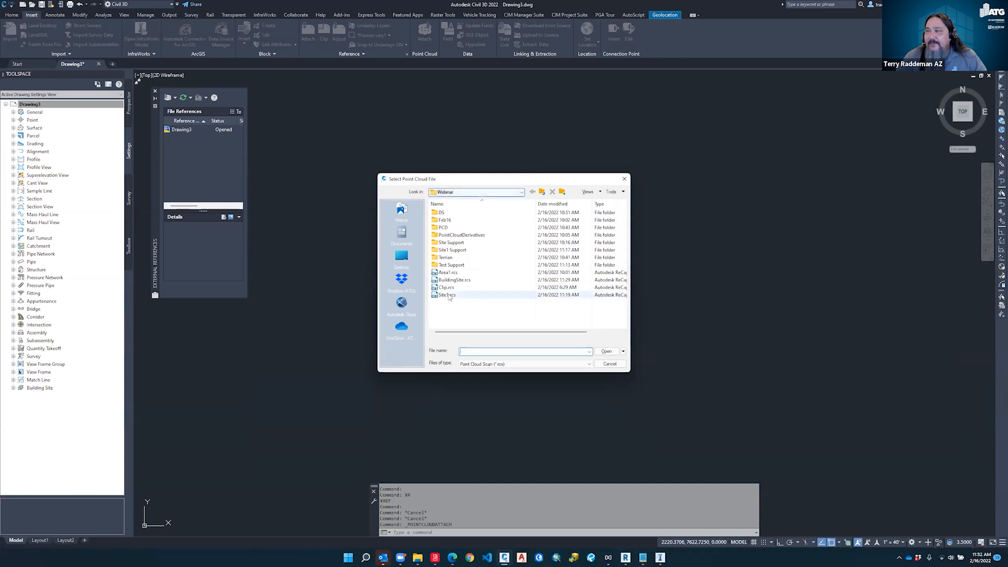
click(455, 281)
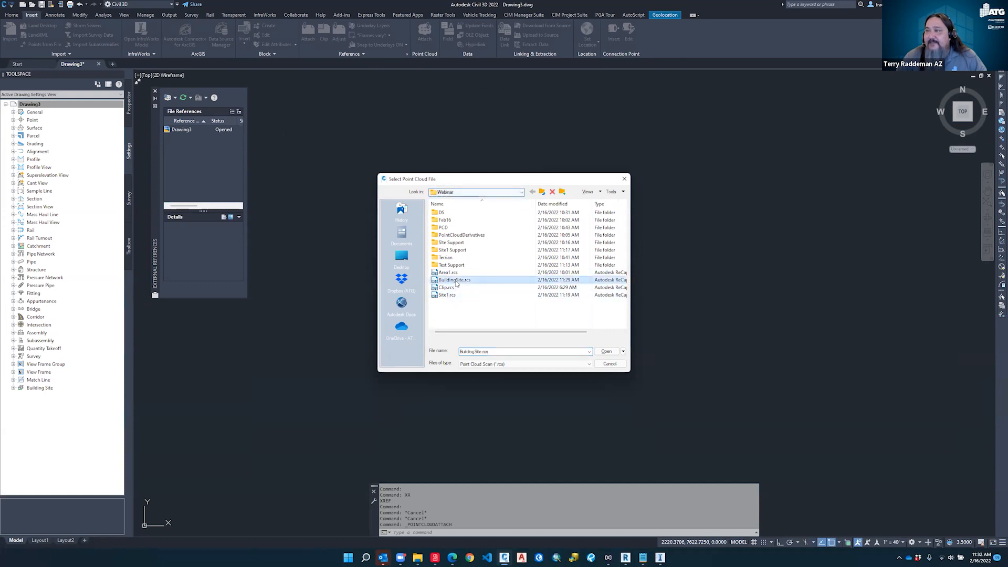
click(606, 352)
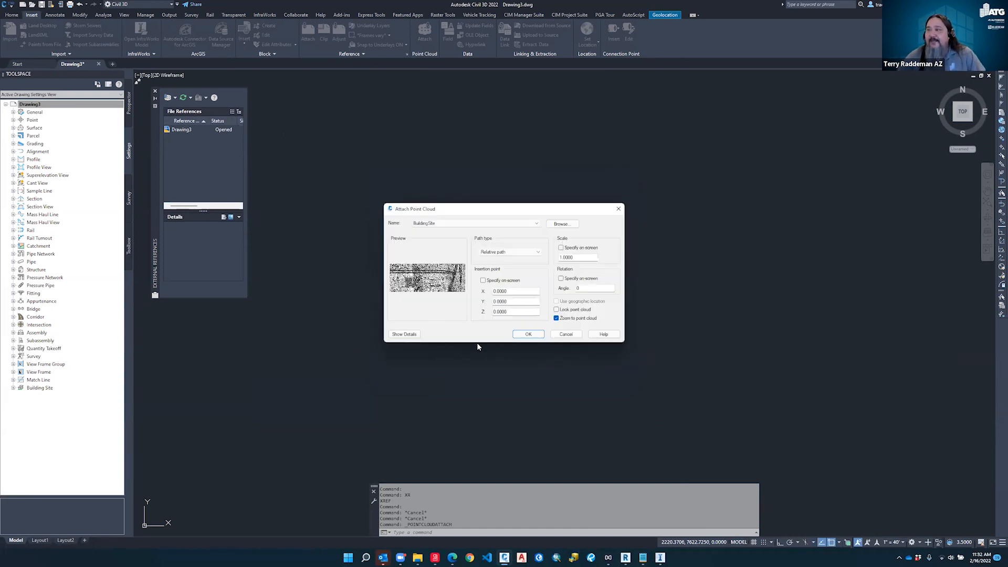
click(528, 335)
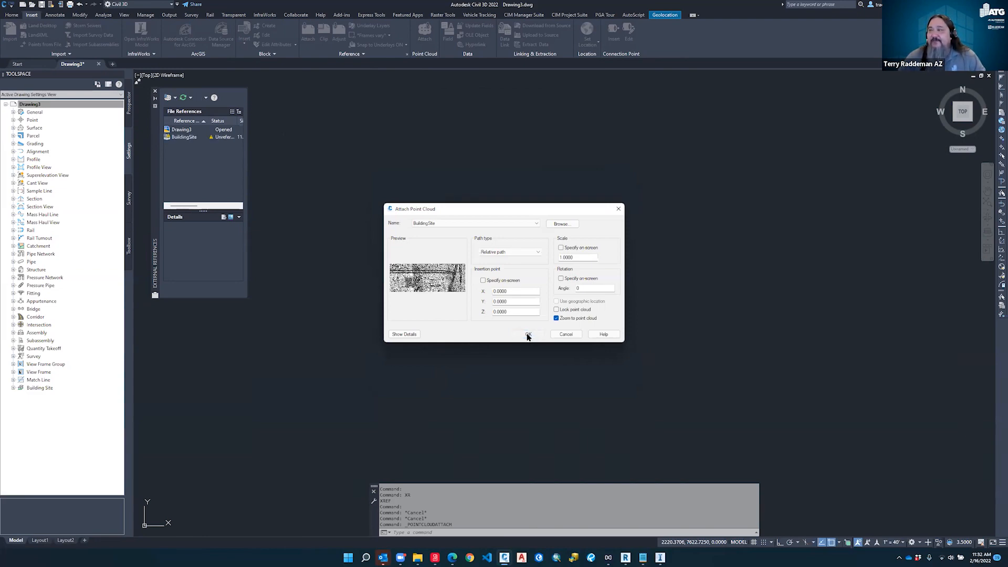
click(529, 334)
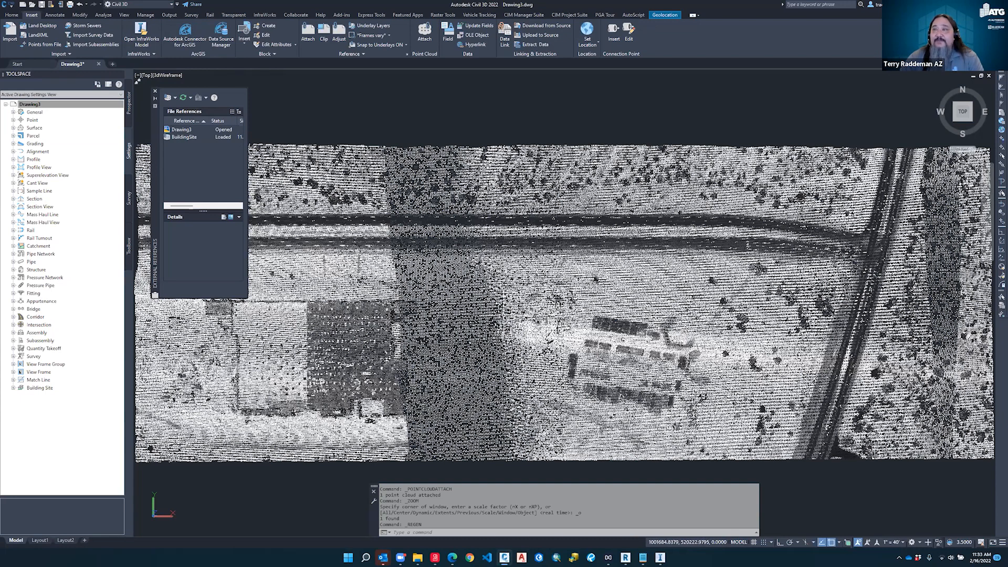
Create a TIN surface from the entire BuildingSite point cloud, filtering non-ground points with the Kriging interpolation method
scroll(499, 317, down, 2)
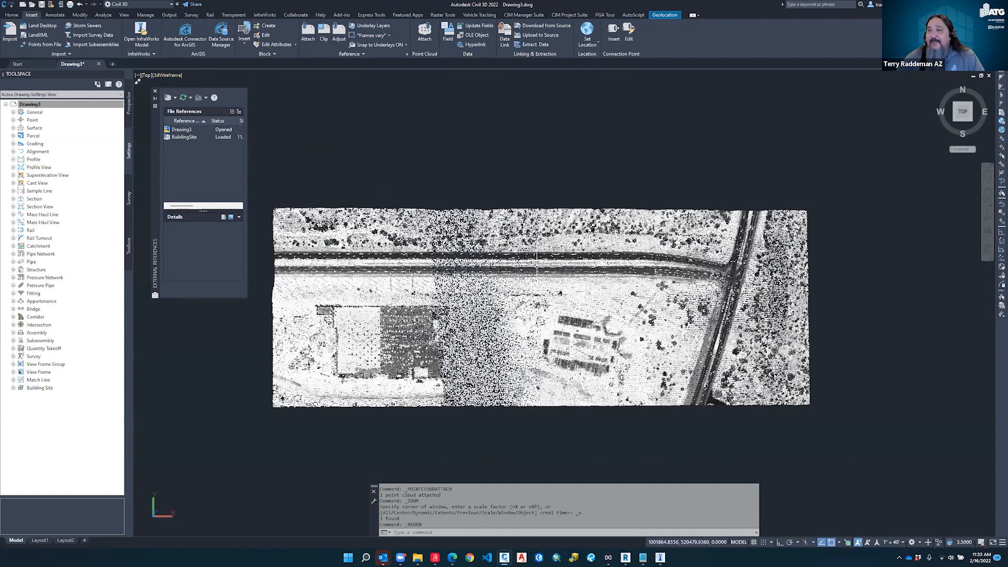
scroll(536, 264, down, 2)
scroll(533, 266, up, 1)
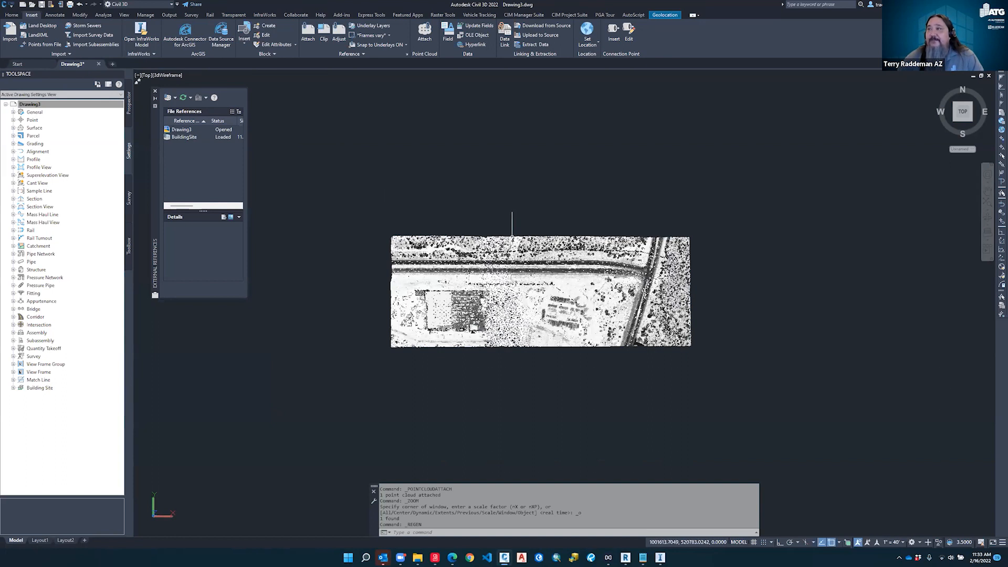
click(495, 236)
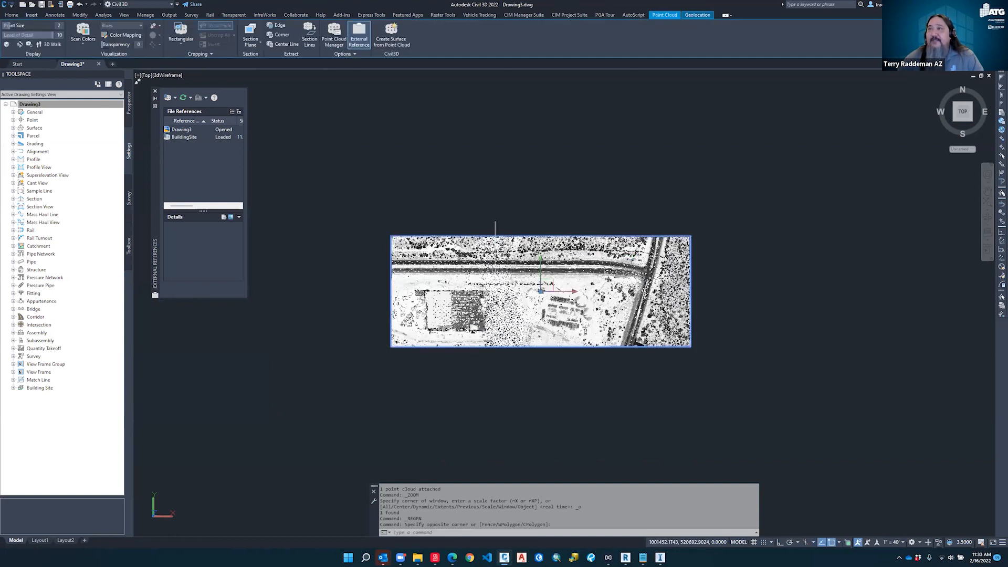
click(395, 40)
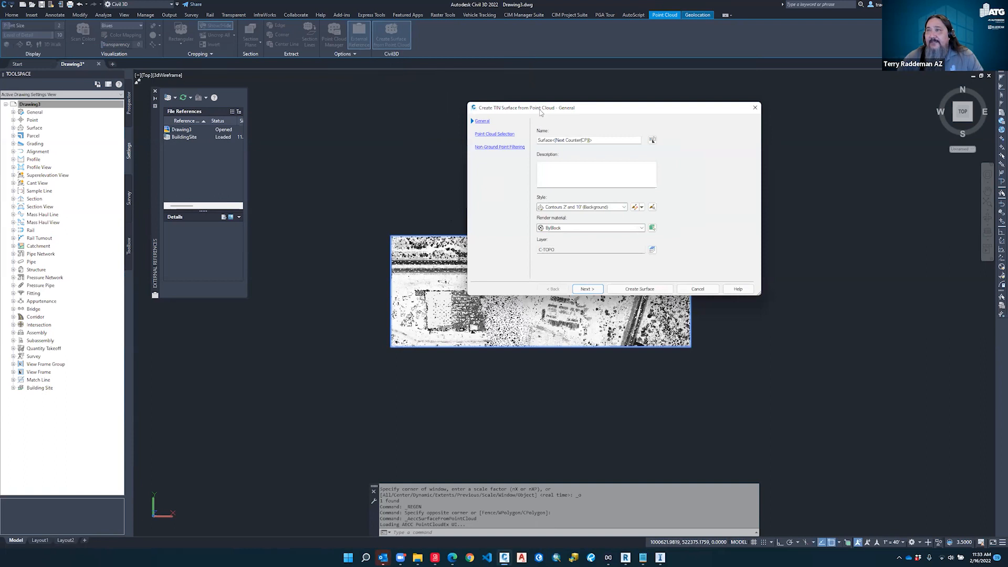
drag(540, 112, 378, 118)
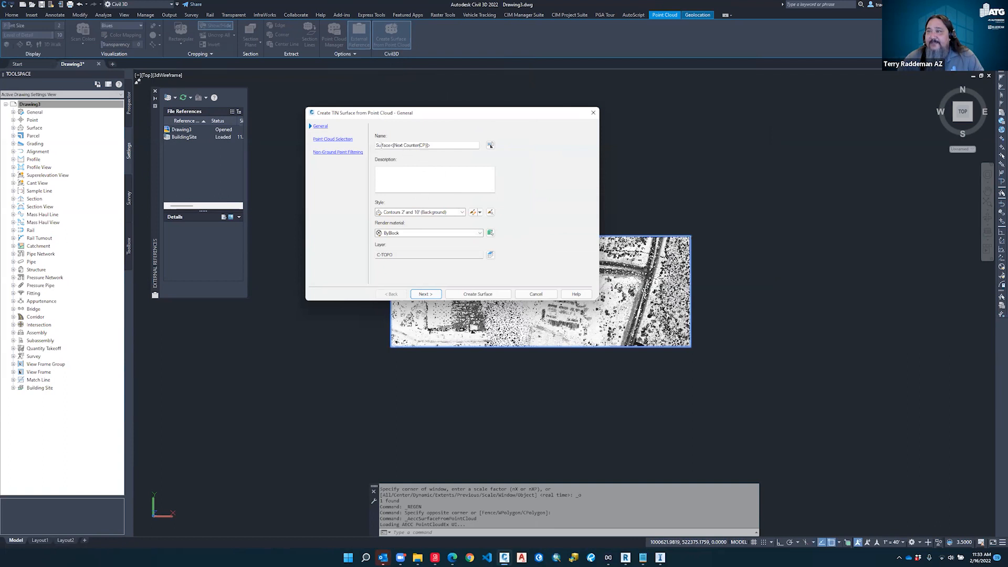
click(428, 294)
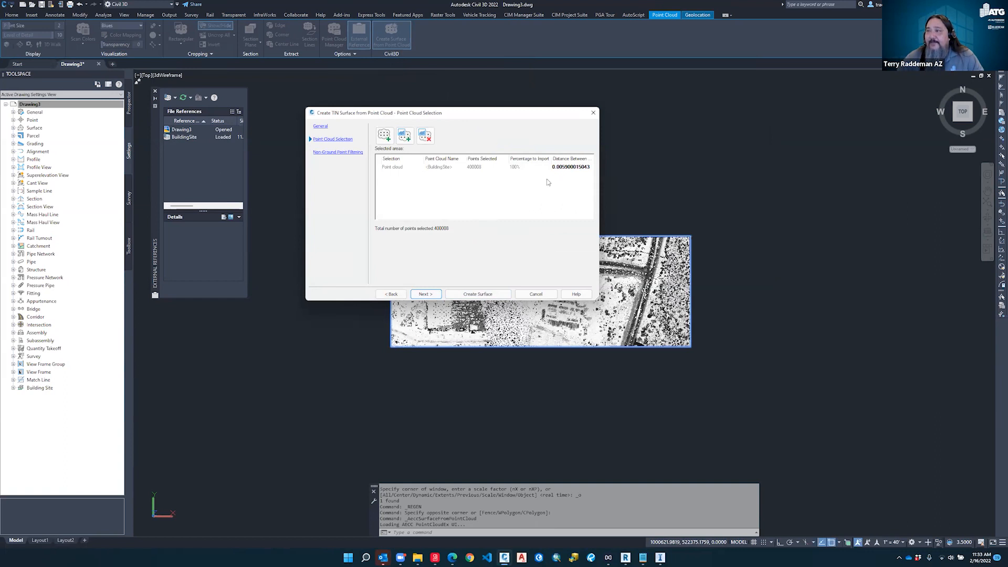
click(425, 295)
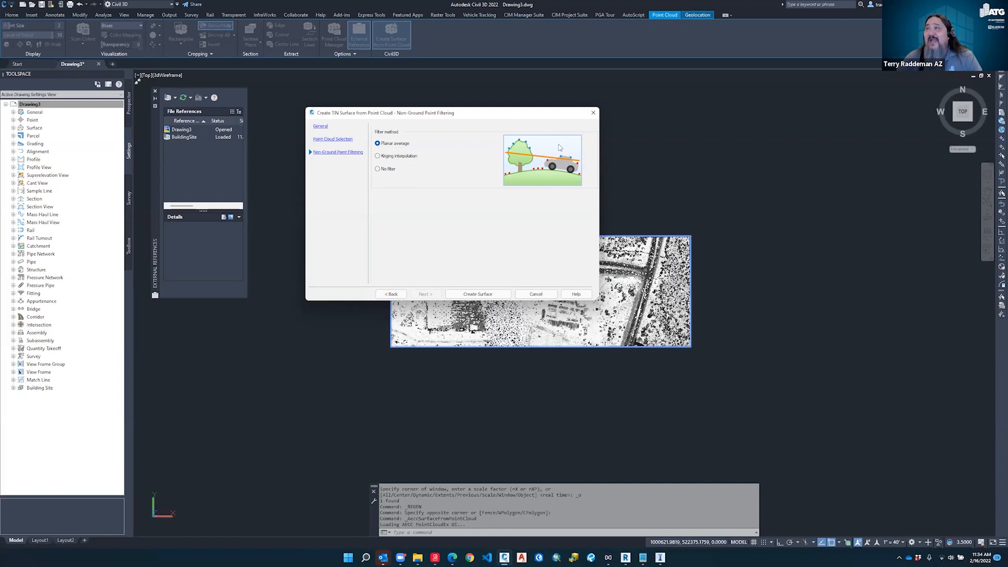
click(378, 156)
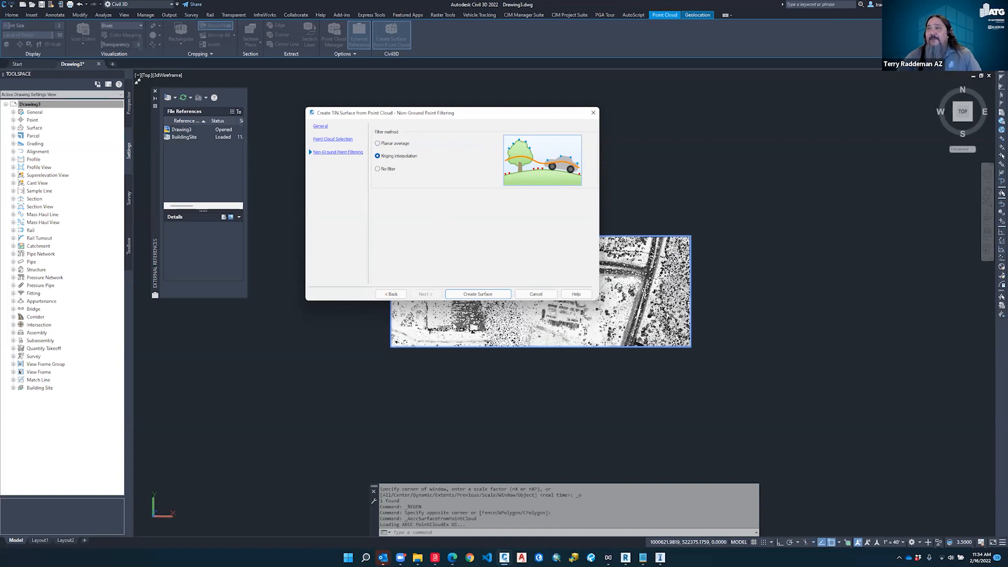
click(471, 295)
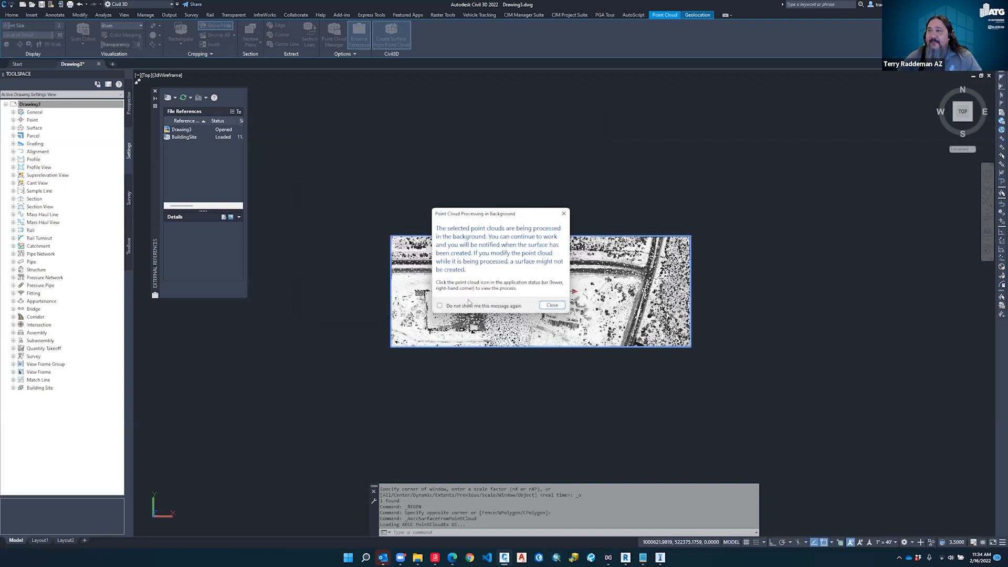
click(552, 305)
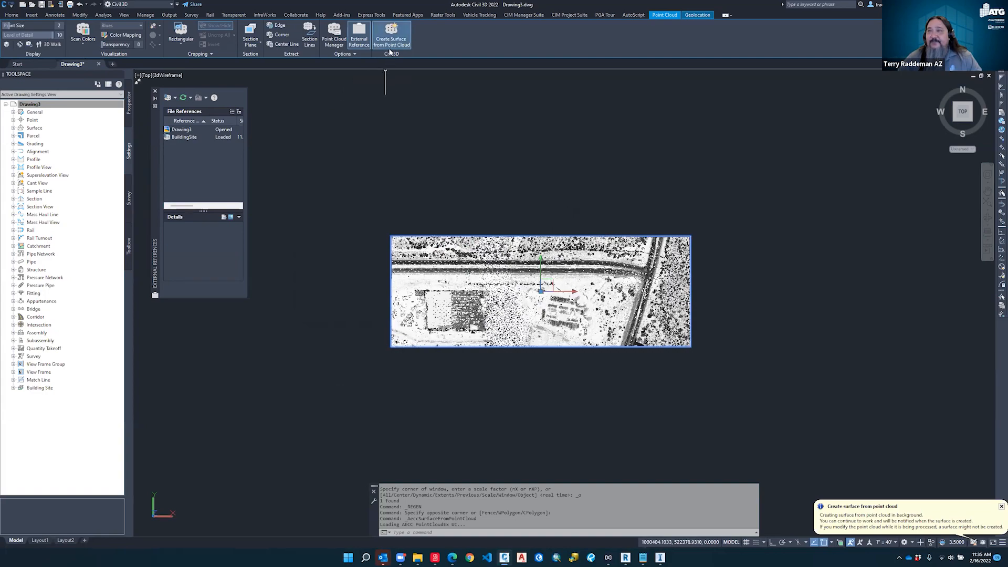
scroll(426, 325, up, 3)
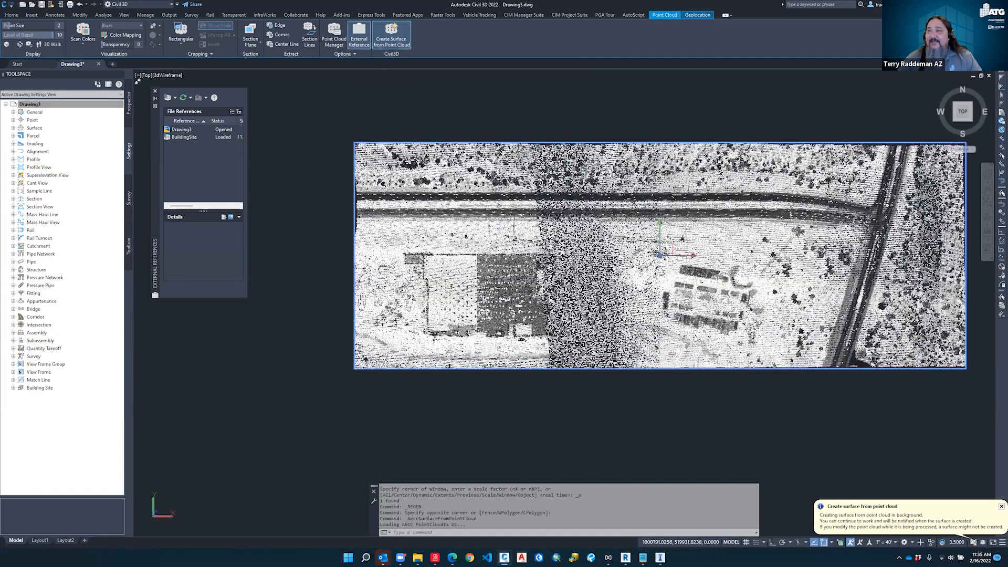
scroll(427, 328, up, 3)
scroll(458, 322, down, 2)
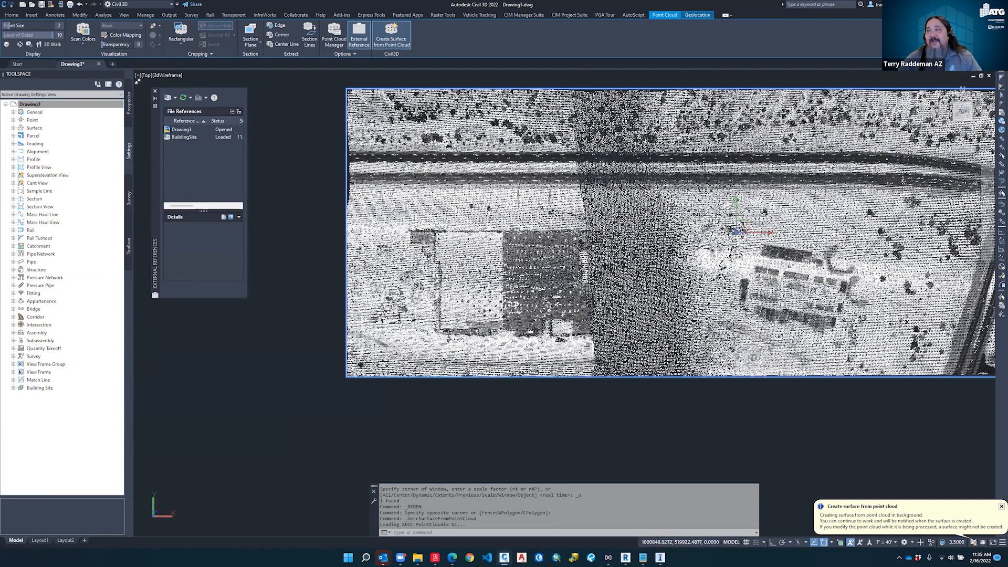
scroll(416, 338, down, 2)
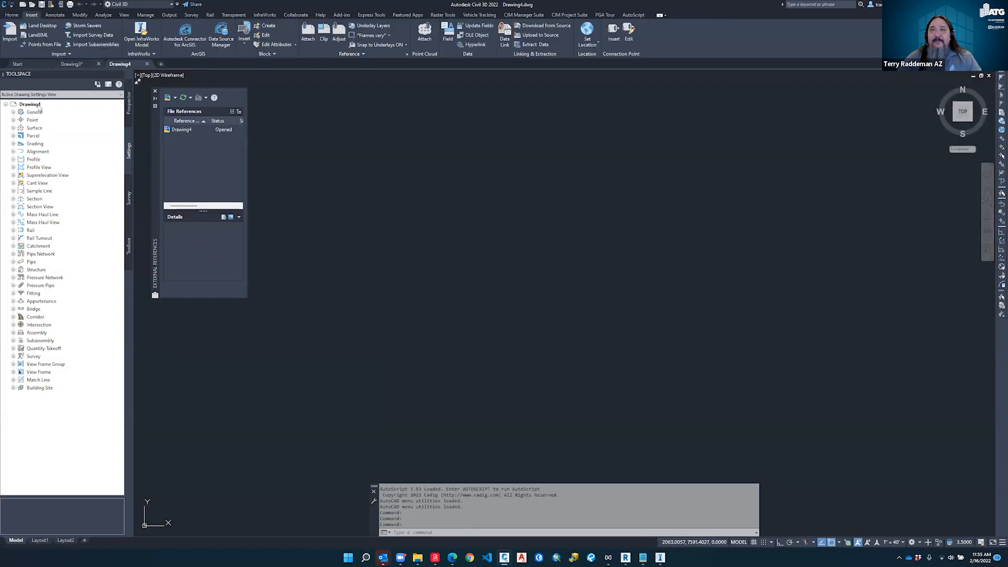
Set the new drawing's zone category to USA, Arizona, with the Arizona Central Zone, Int. FT coordinate system (AZHP-CIF)
right_click(37, 106)
click(58, 111)
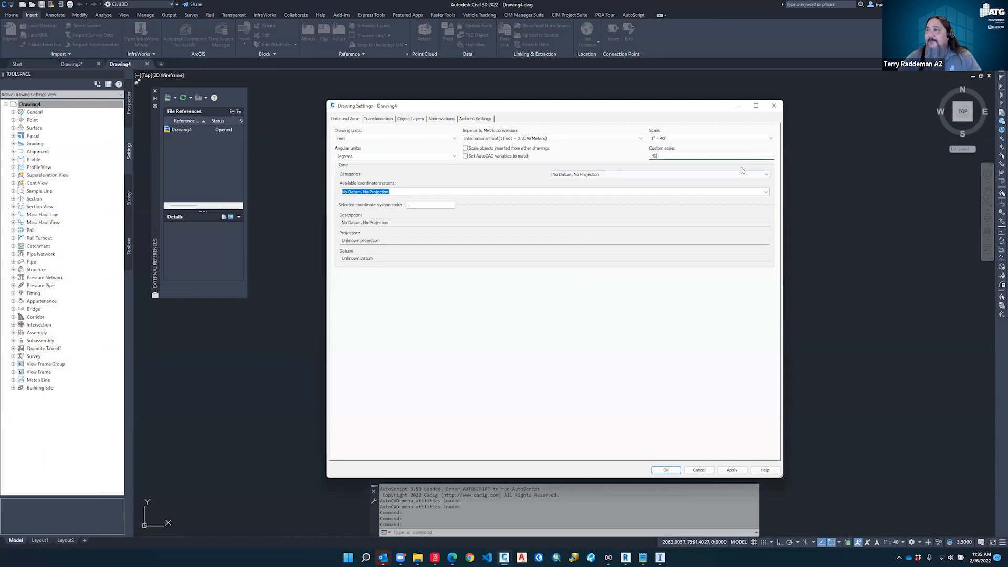
click(765, 174)
drag(768, 189, 770, 276)
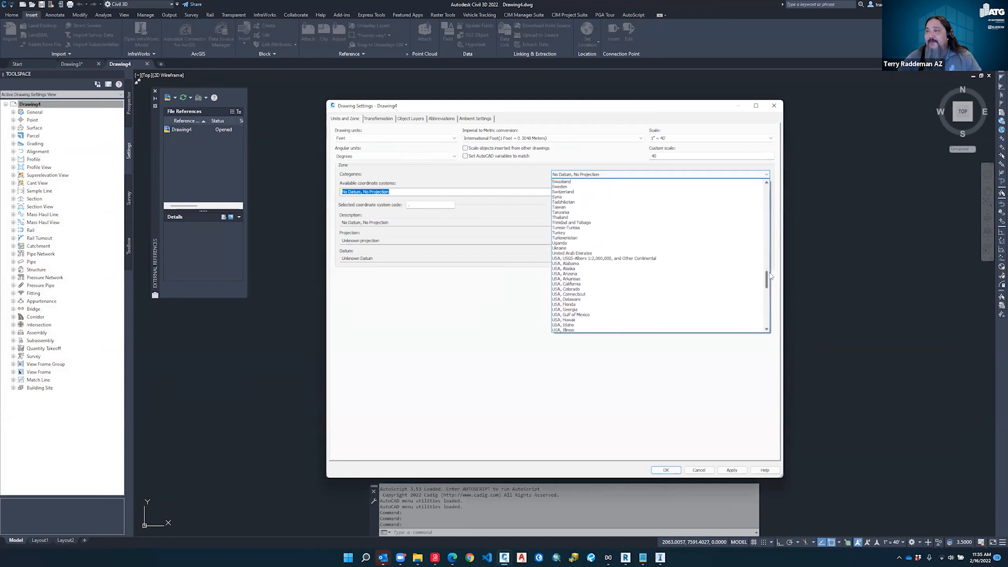
click(577, 274)
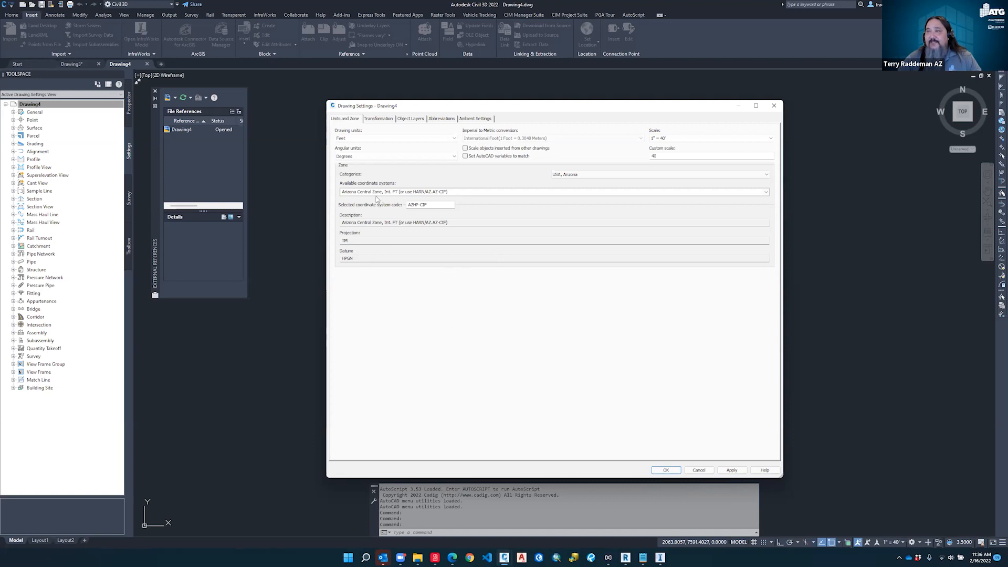
click(669, 471)
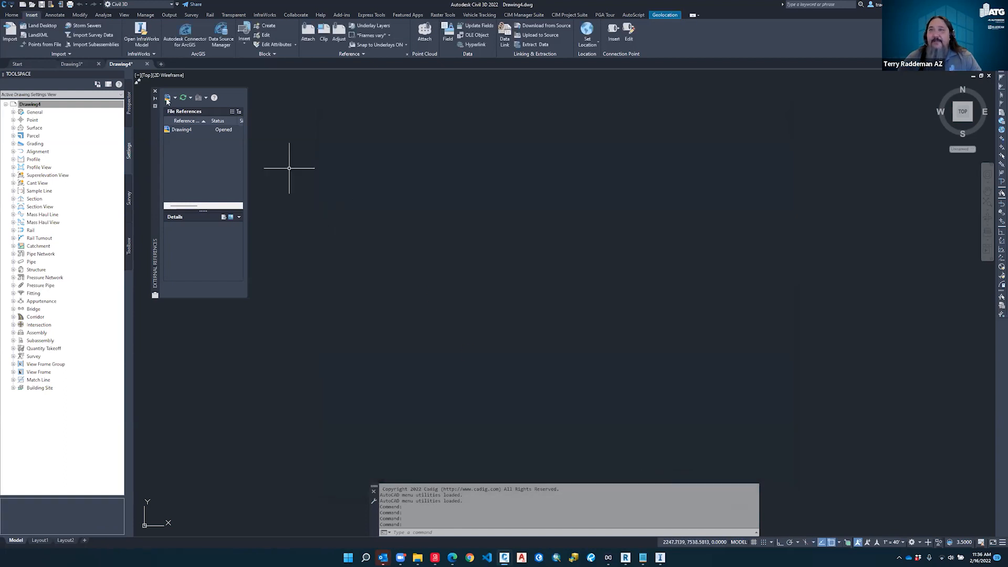
click(175, 98)
click(478, 313)
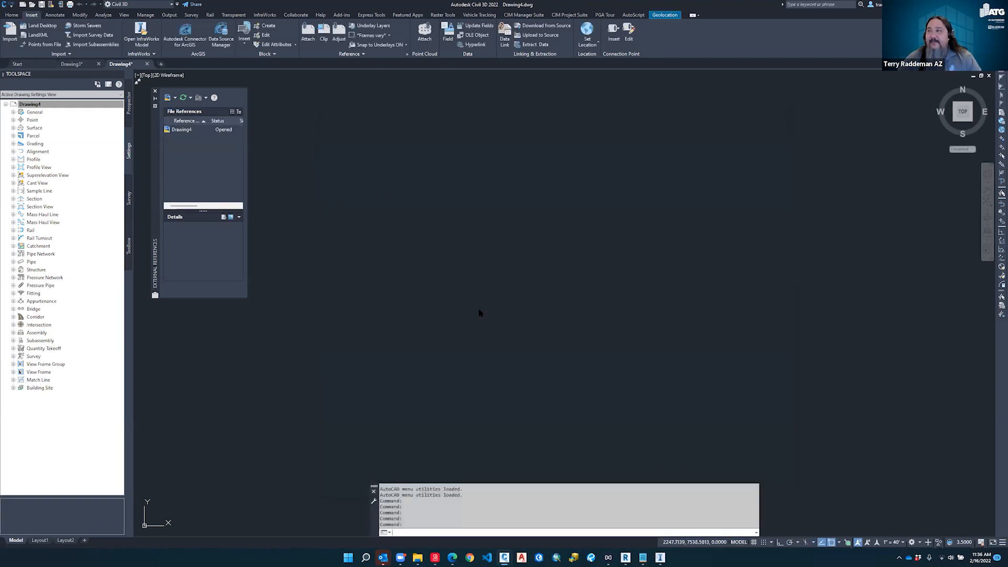
click(464, 192)
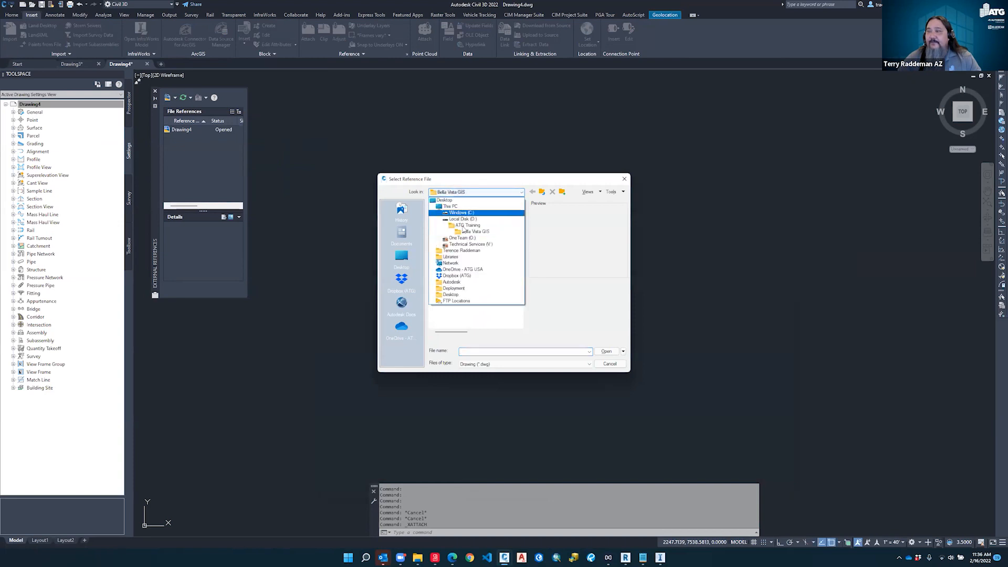
click(460, 213)
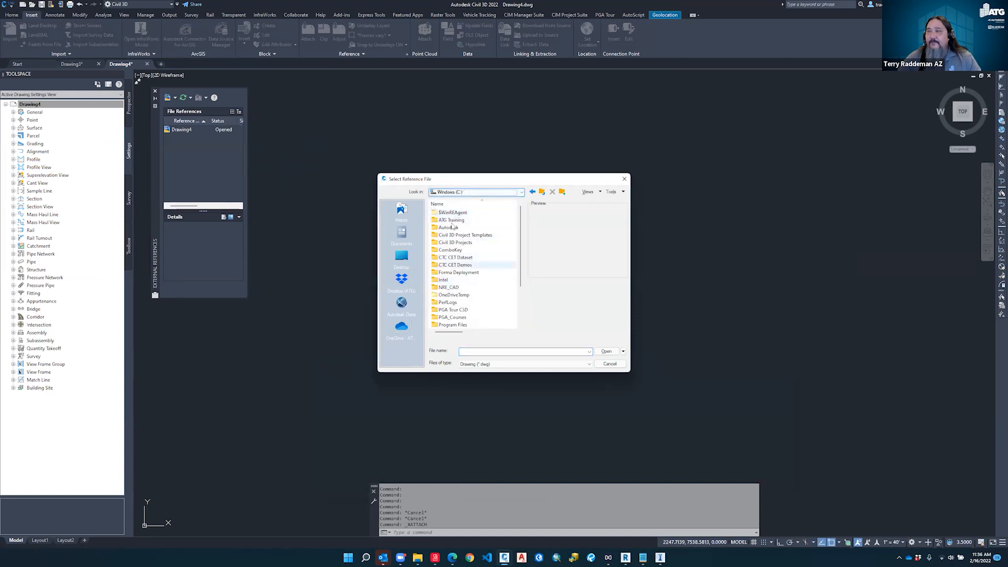
click(455, 193)
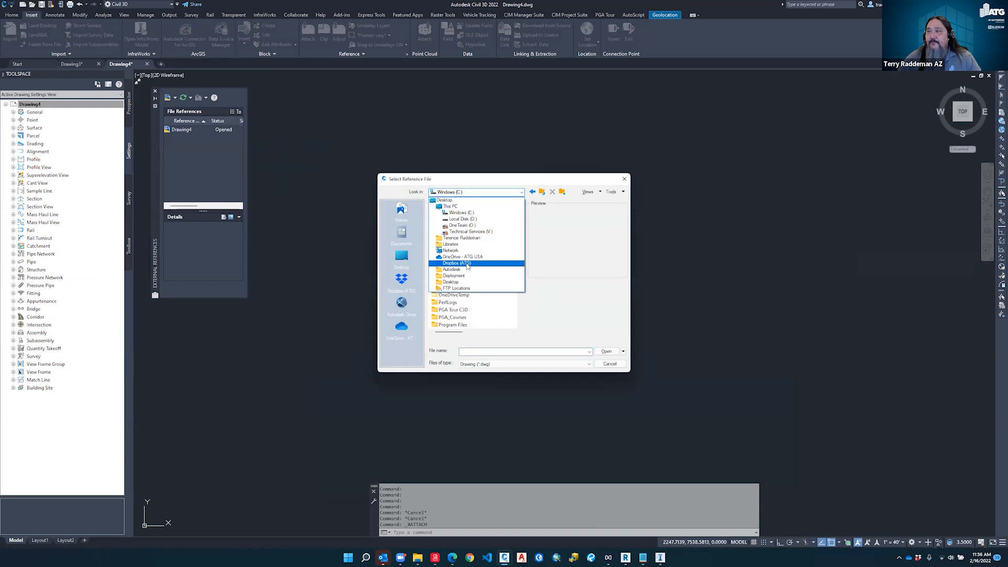
click(479, 220)
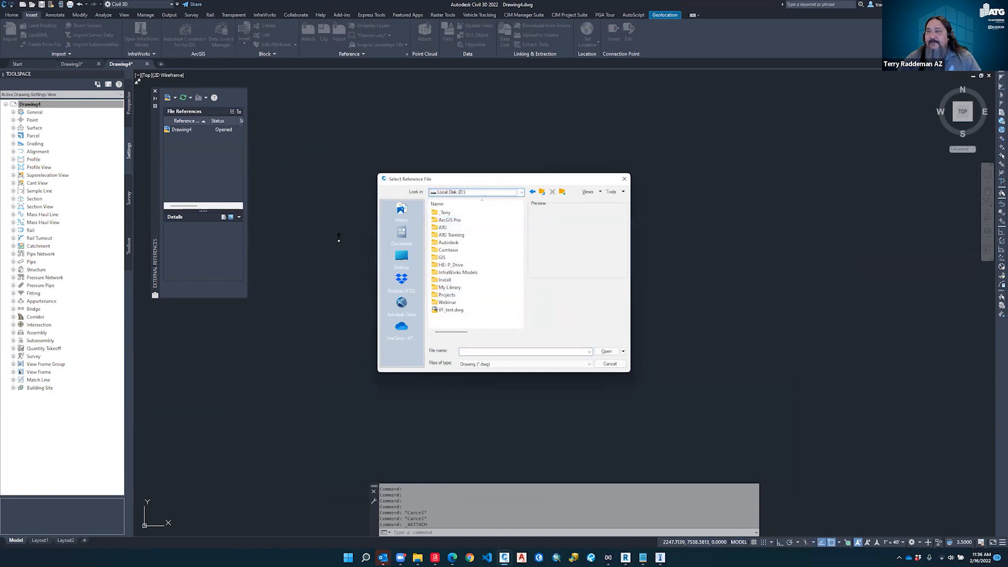
key(Escape)
Attach the BuildingSite point cloud to the new drawing at insertion point 0,0,0 with scale 1, zooming to the cloud
click(175, 98)
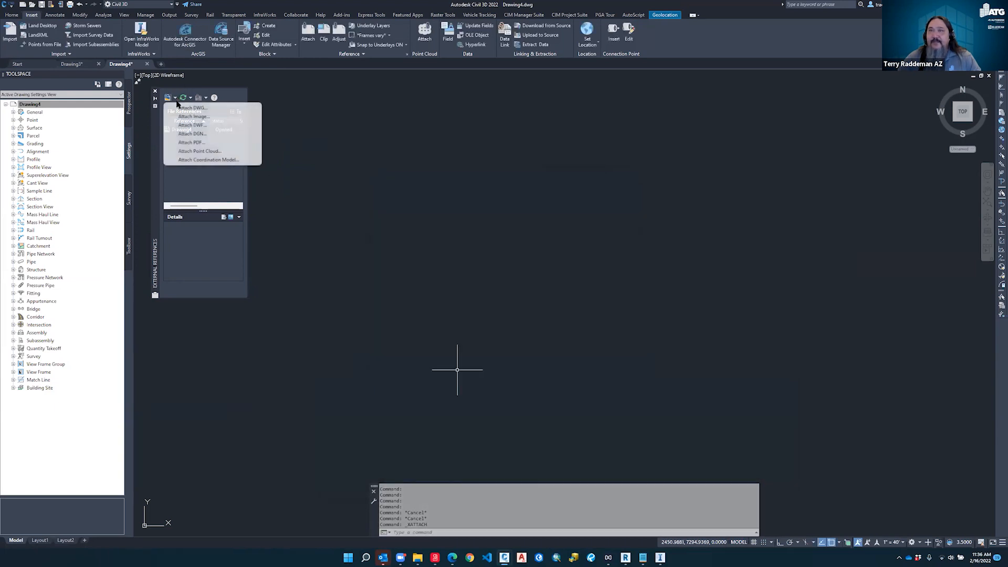
click(194, 152)
click(455, 280)
click(606, 350)
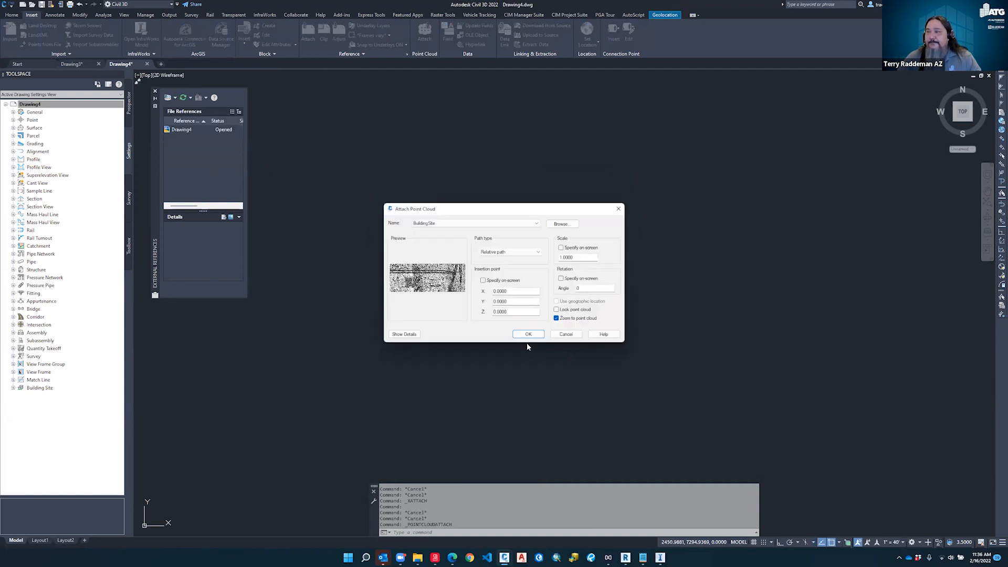
click(525, 338)
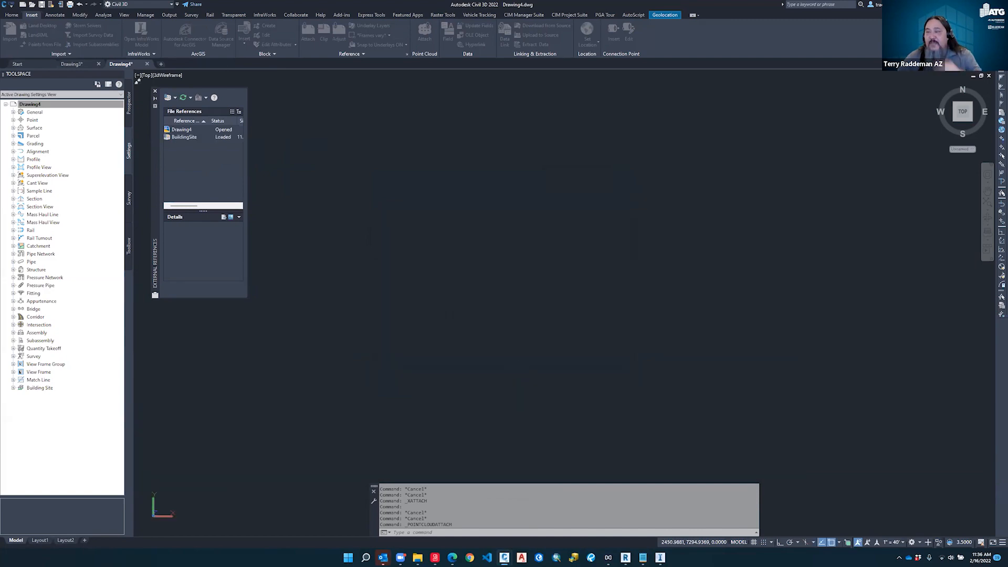
scroll(478, 244, down, 4)
key(Escape)
key(Escape)
key(Escape)
key(Escape)
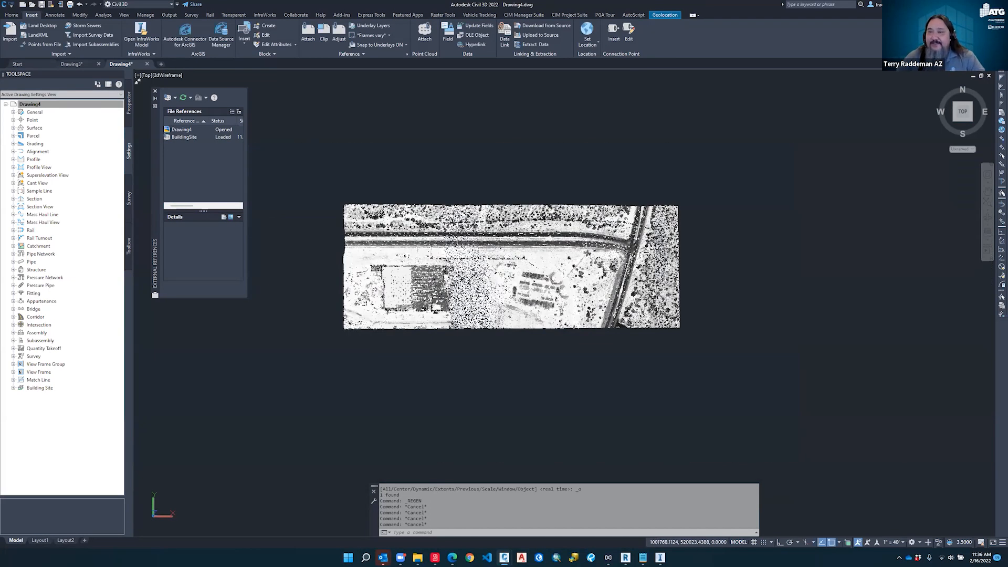
text(mapcrea)
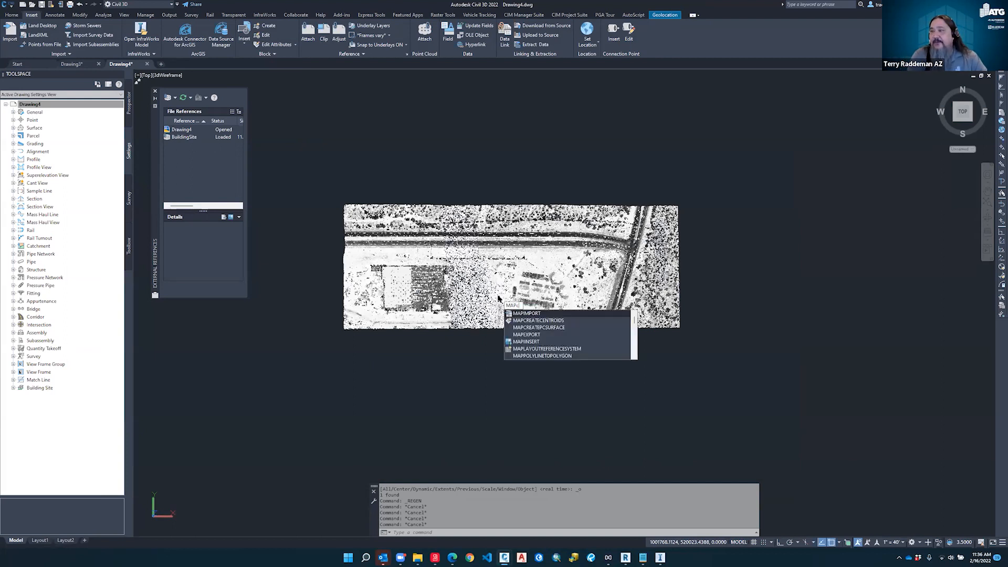
text(tepc)
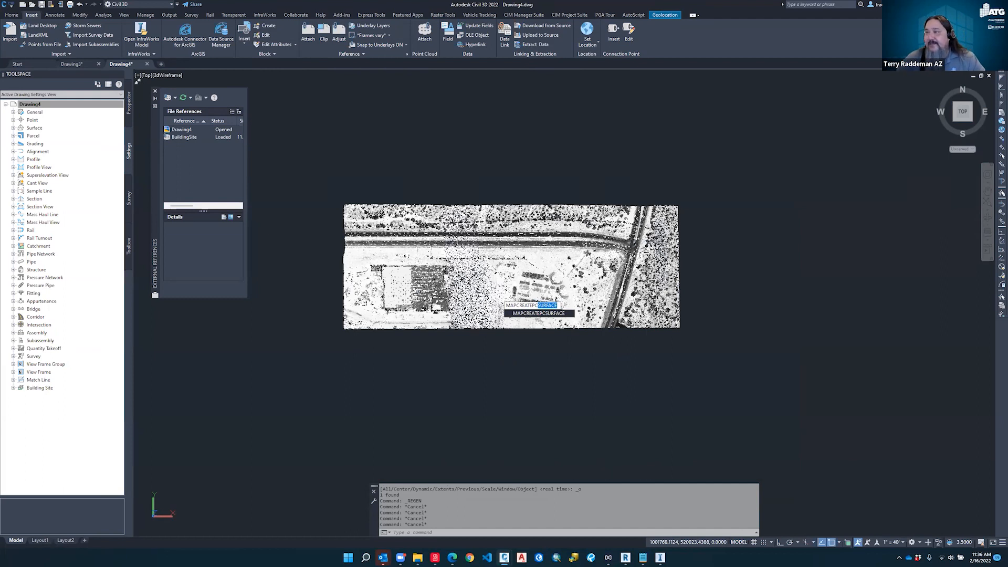
key(Return)
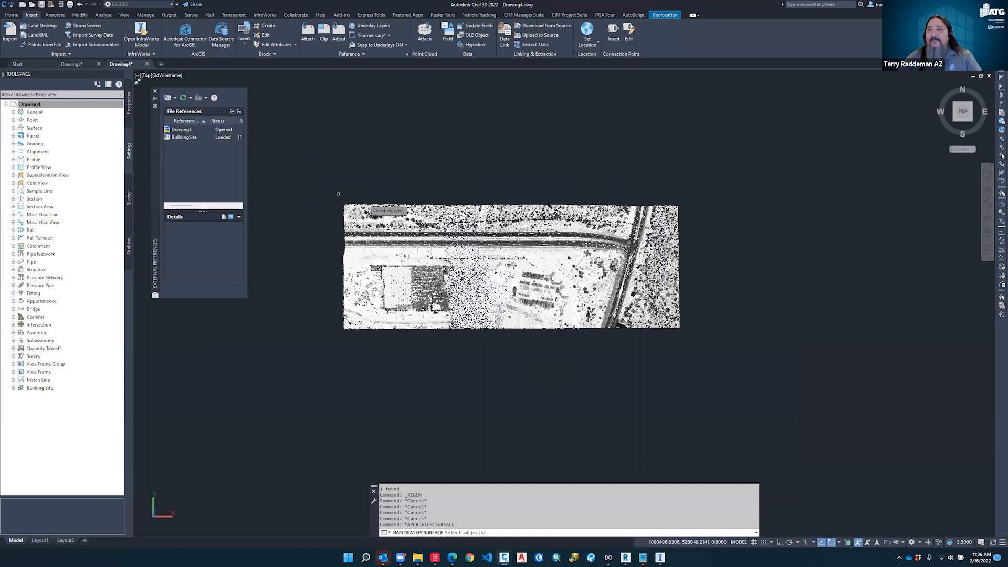
key(Escape)
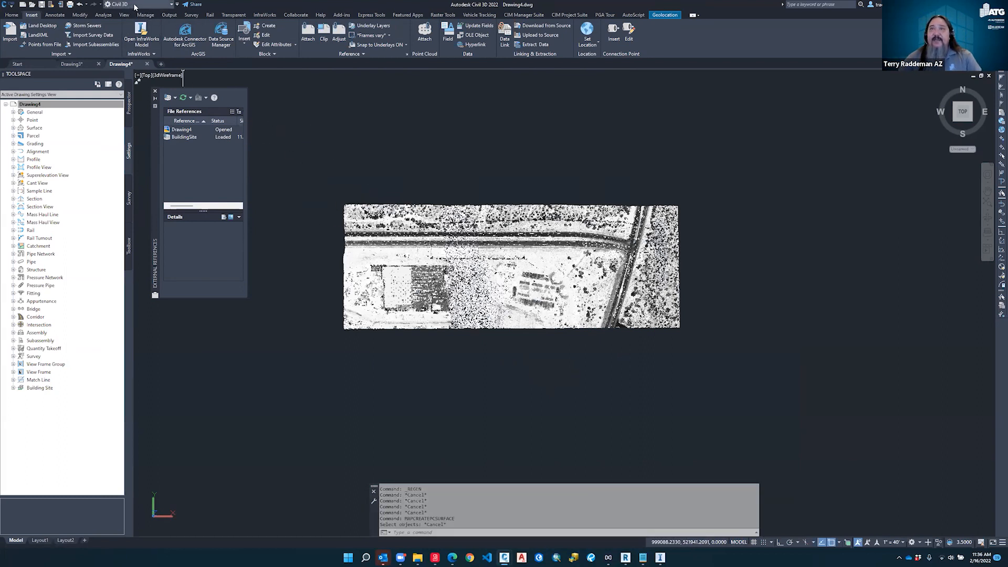
click(135, 6)
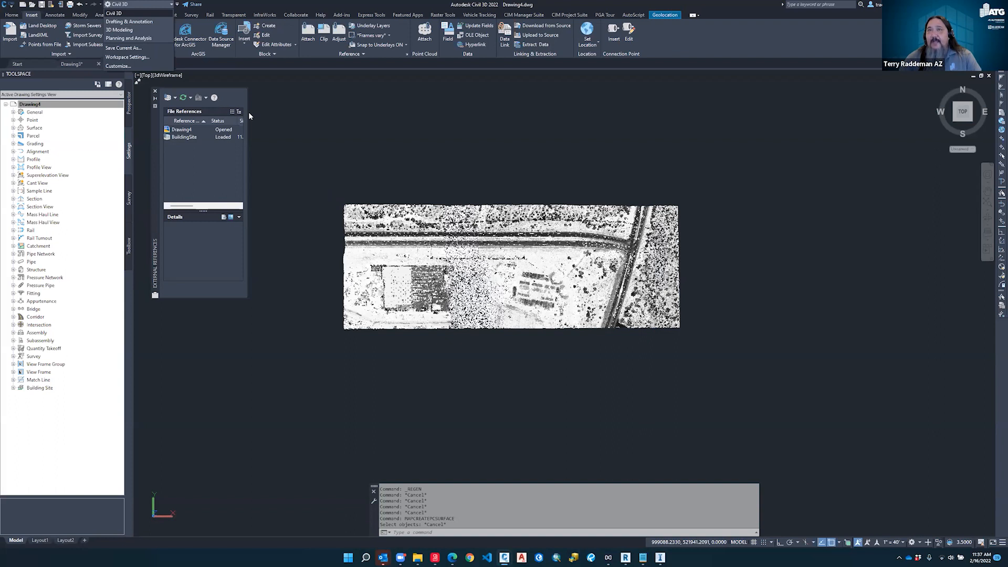
key(Escape)
key(Escape)
key(Escape)
key(Escape)
key(Escape)
key(Escape)
key(Escape)
text(MAP)
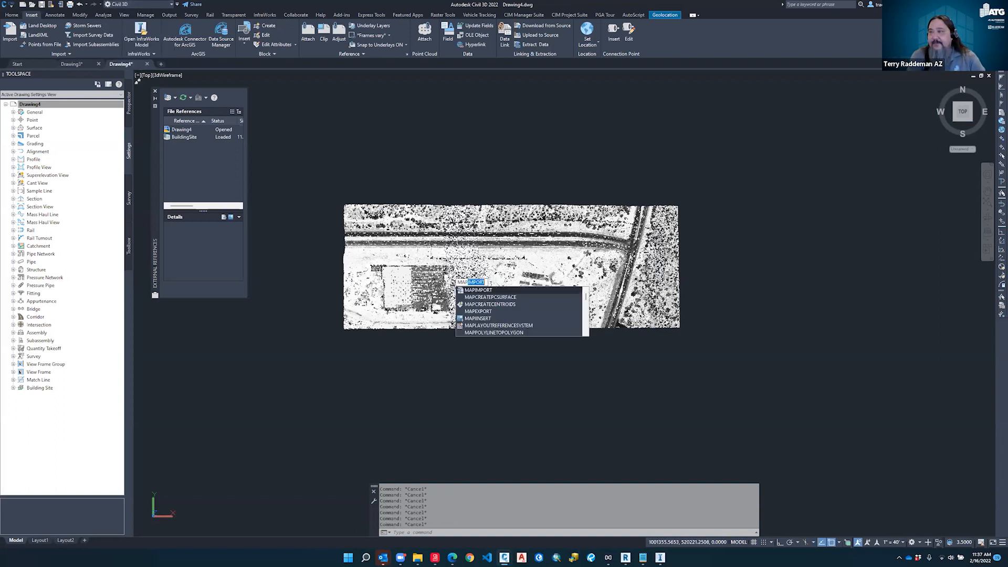
text(CREATE)
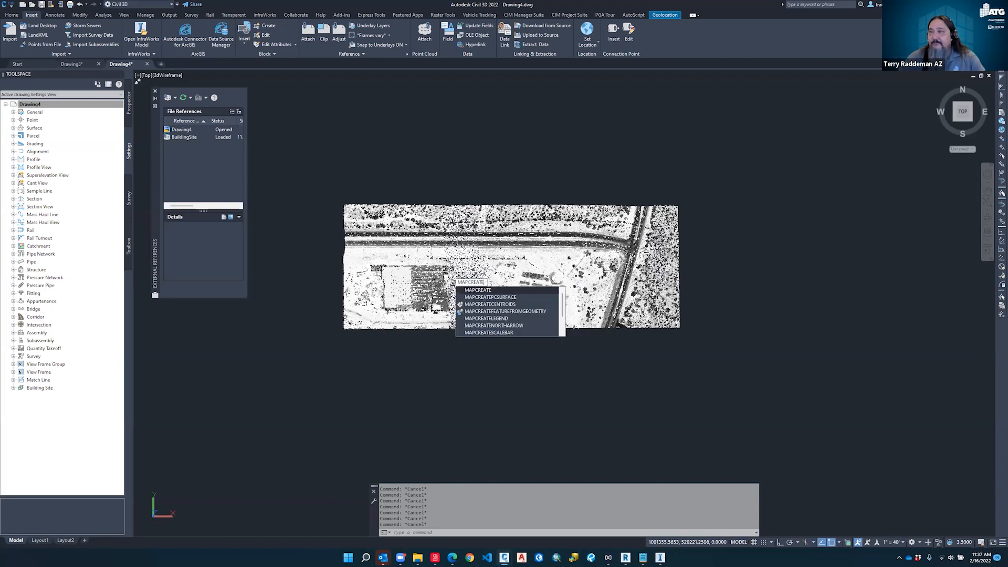
click(499, 297)
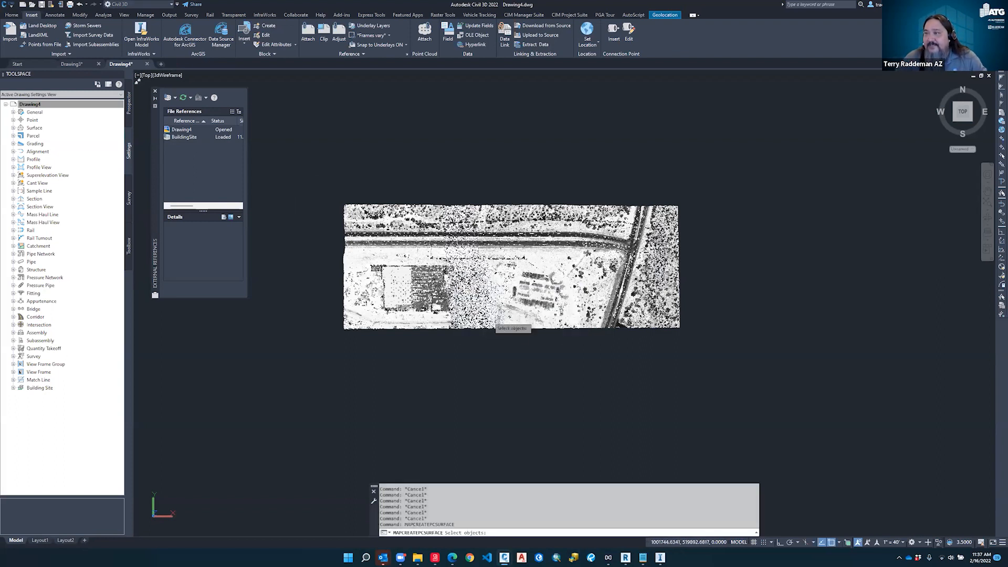
click(486, 327)
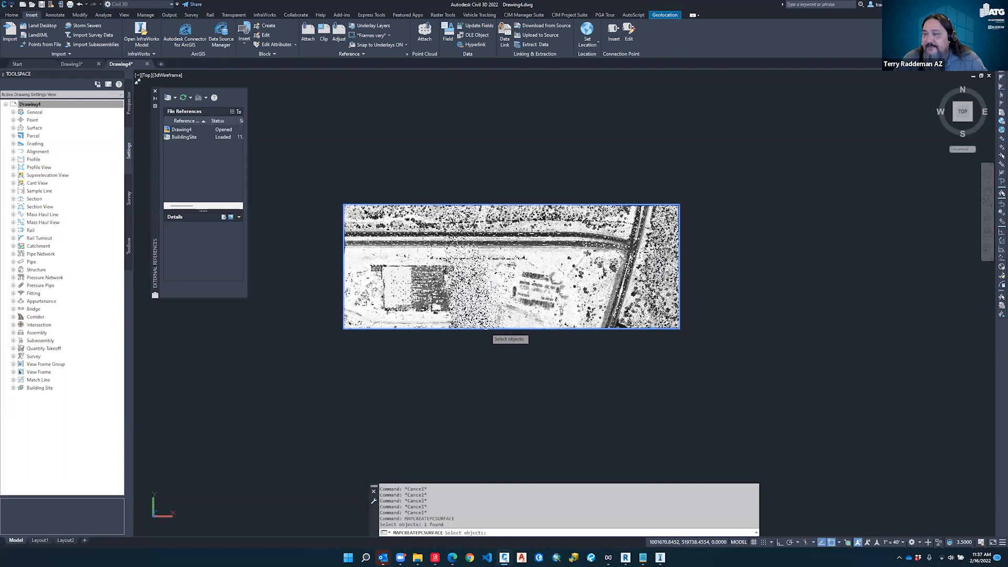
key(Return)
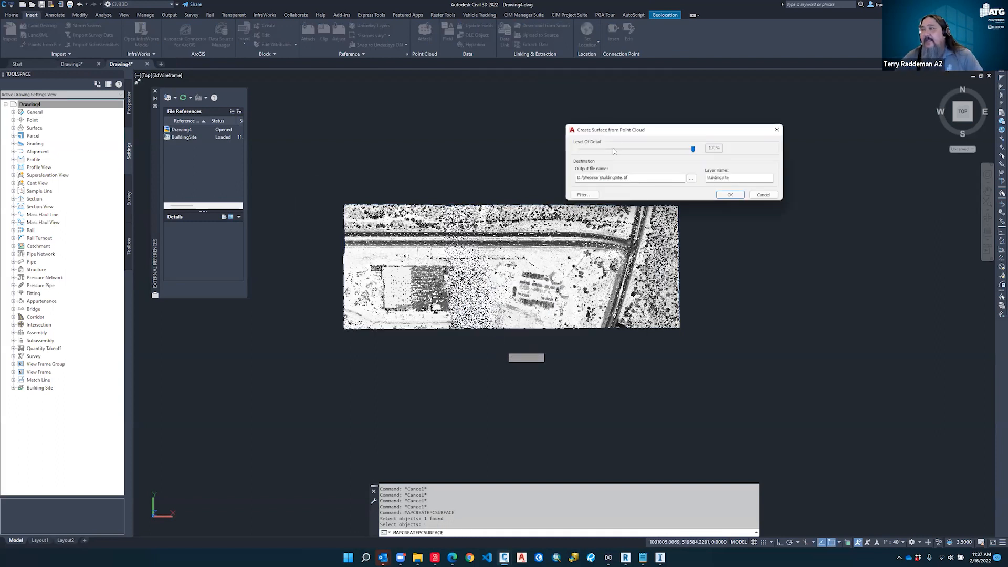
drag(615, 132, 437, 113)
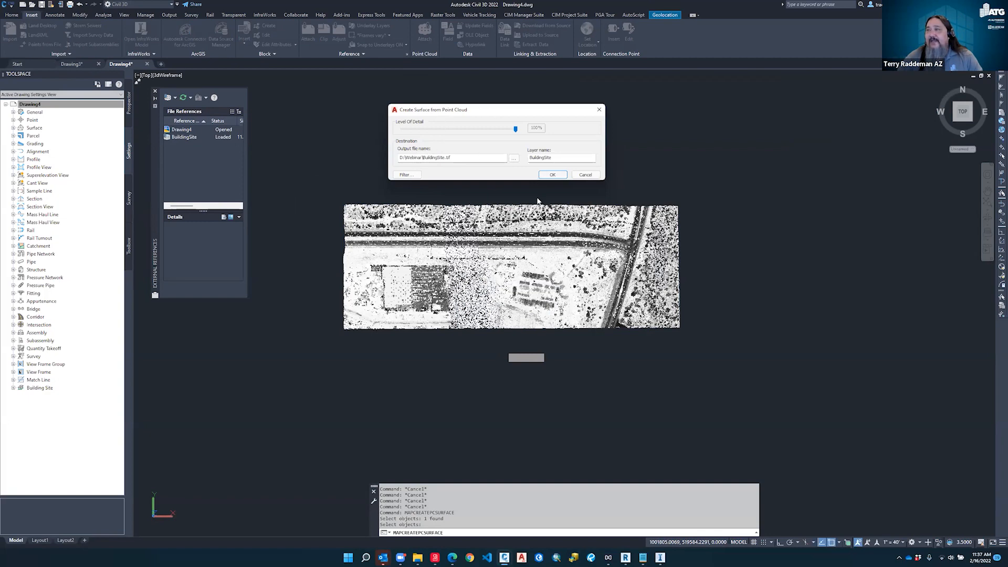
key(Escape)
key(Escape)
key(Escape)
key(Escape)
key(Escape)
key(Escape)
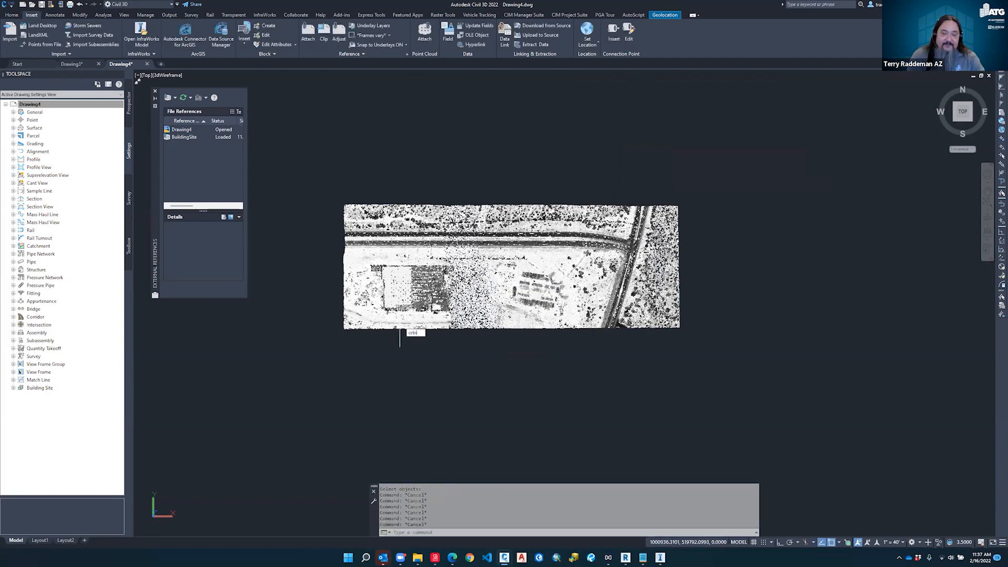
Orbit the BuildingSite point cloud in 3D and examine the building and surrounding ground, ending with a plan view
text(orbi)
key(Return)
scroll(389, 321, up, 3)
mouse_move(395, 286)
mouse_down()
mouse_move(436, 180)
mouse_move(420, 331)
mouse_move(431, 320)
mouse_move(401, 284)
mouse_up()
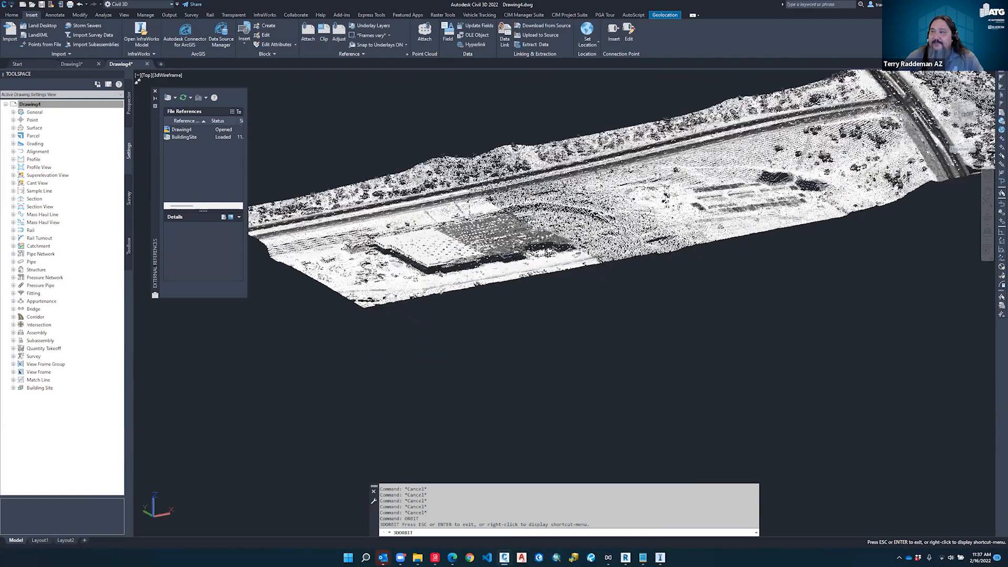
scroll(520, 281, up, 4)
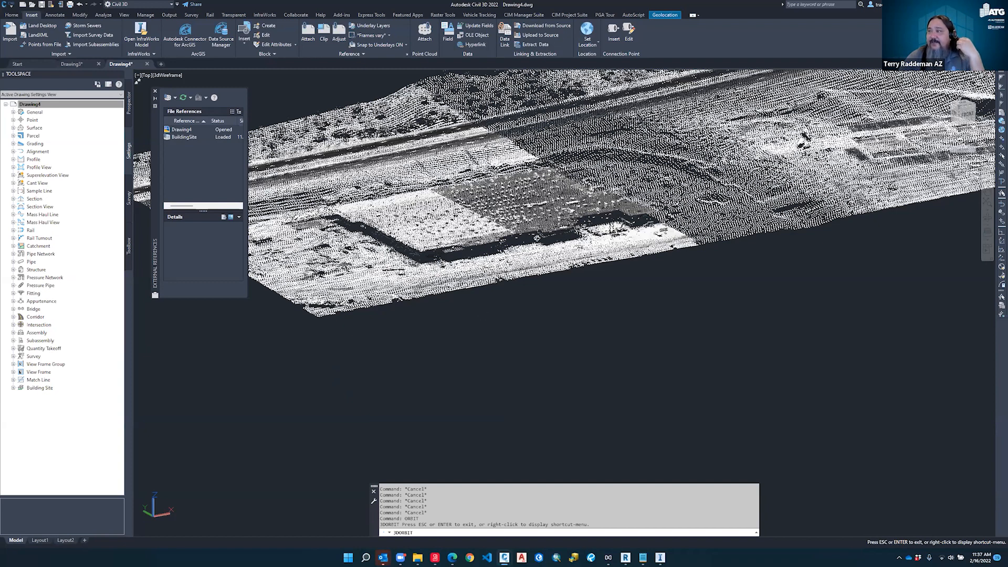
drag(423, 265, 437, 260)
scroll(457, 263, down, 2)
scroll(860, 185, up, 3)
scroll(575, 286, down, 2)
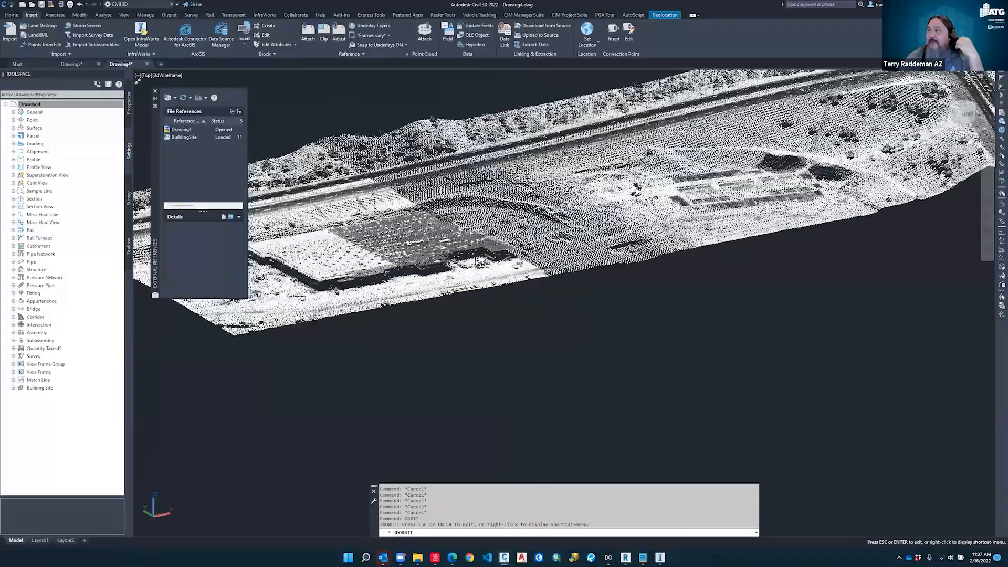
scroll(704, 255, down, 2)
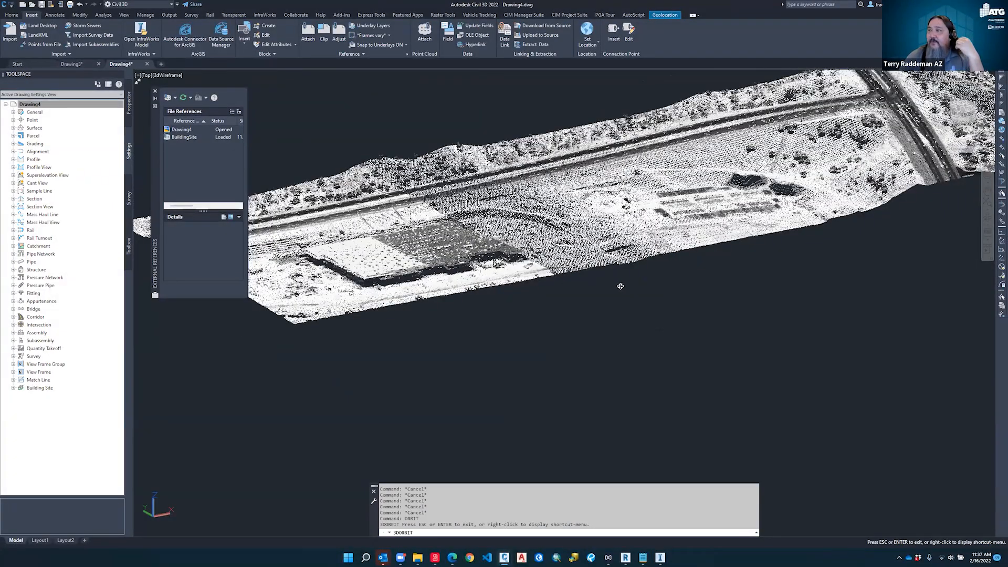
scroll(612, 294, up, 3)
drag(553, 302, 529, 400)
key(Escape)
key(Escape)
key(Escape)
scroll(529, 398, down, 3)
Run MAPCREATEPCSURFACE on the BuildingSite point cloud and choose 2 Ground as the allowed classification in its filter
text(crea)
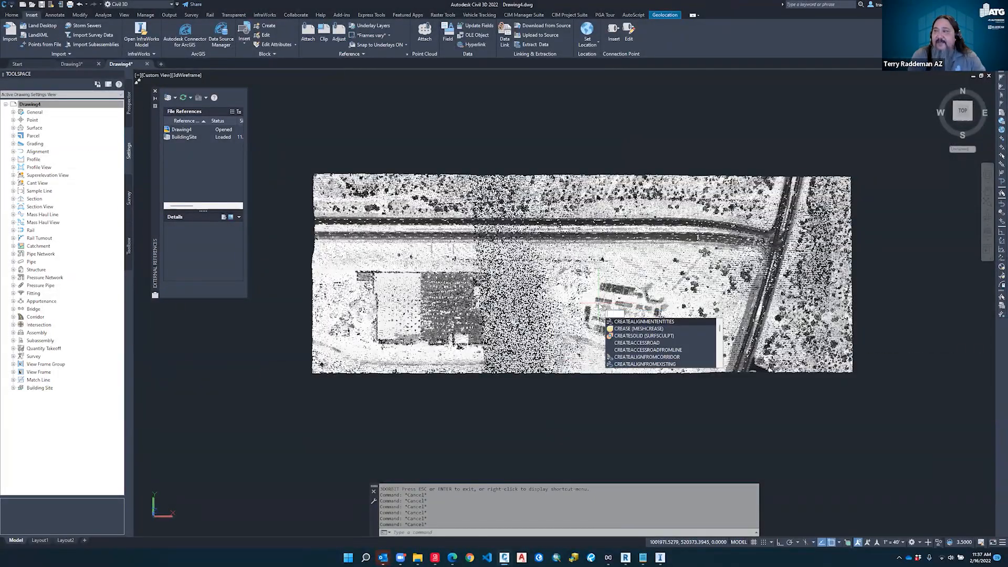
key(BackSpace)
key(BackSpace)
key(BackSpace)
key(BackSpace)
text(MAPCreat)
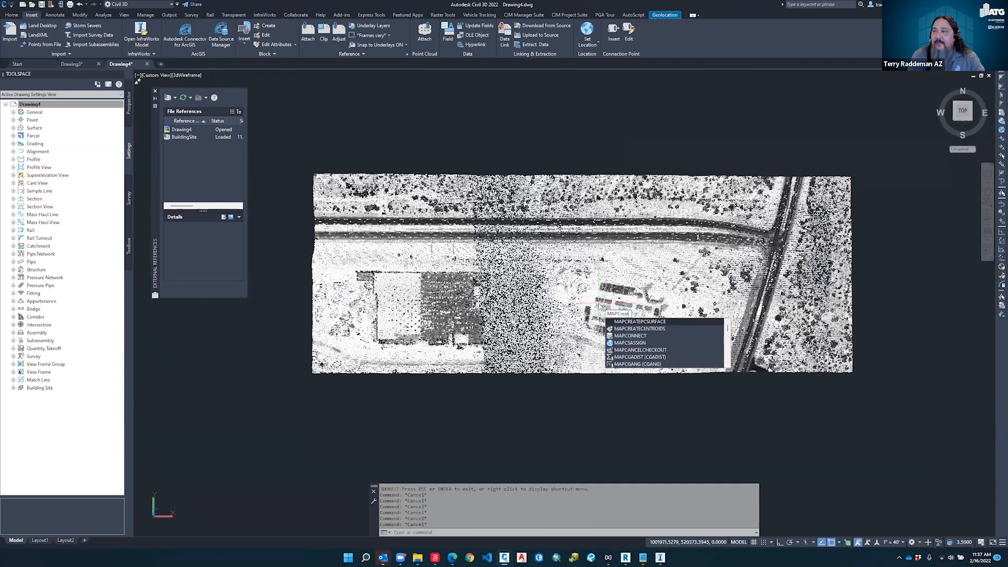
text(e)
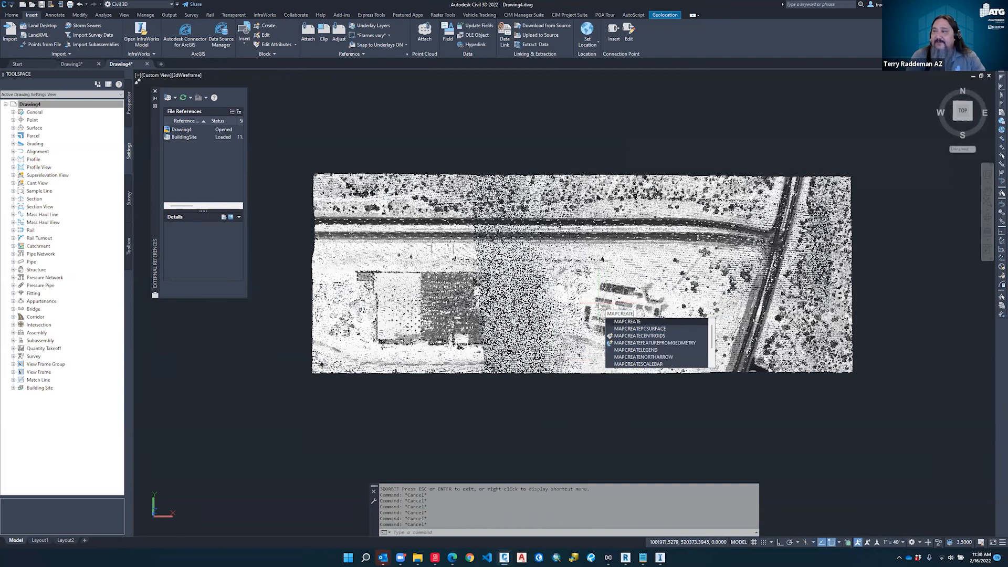
click(675, 329)
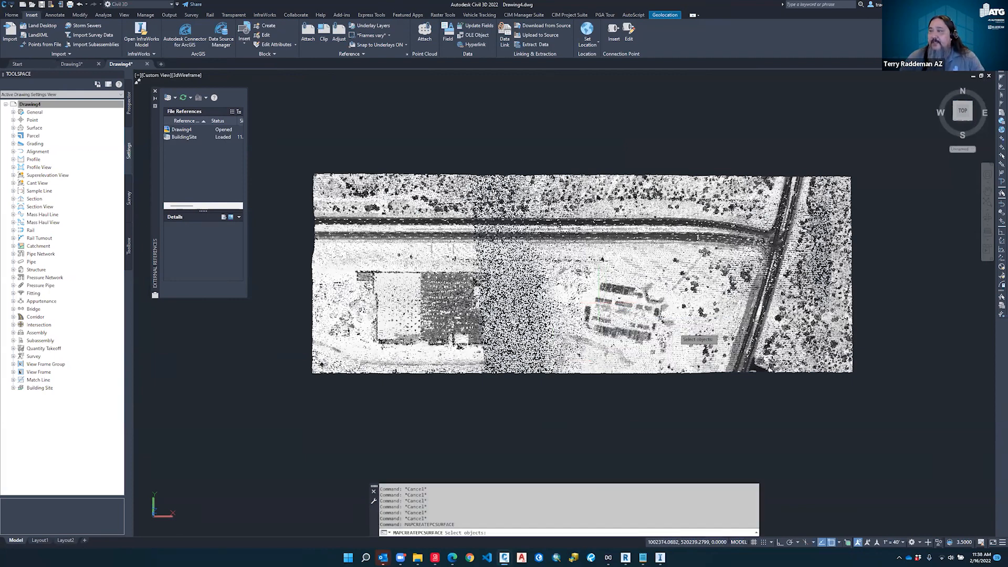
click(561, 374)
key(Return)
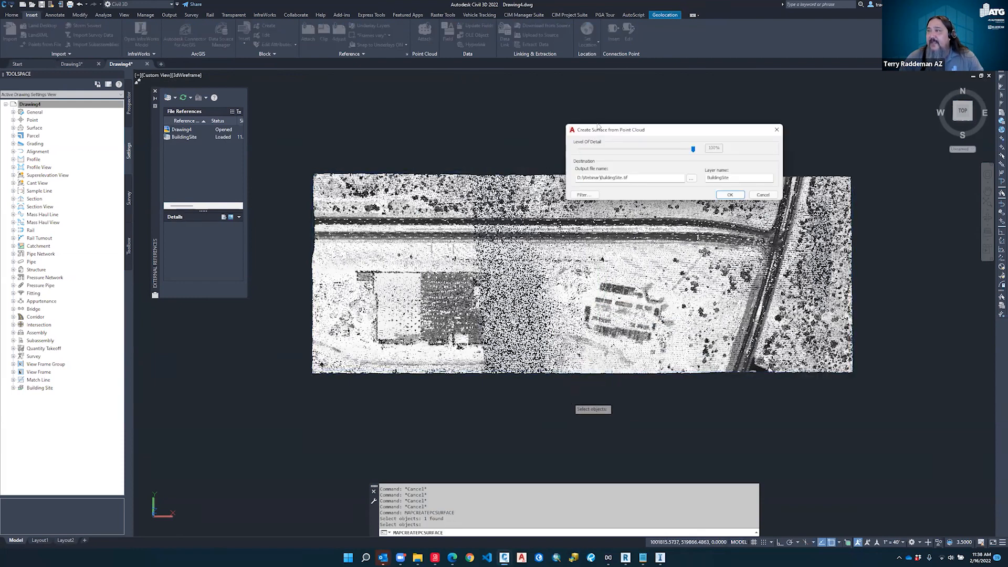
drag(594, 129, 434, 92)
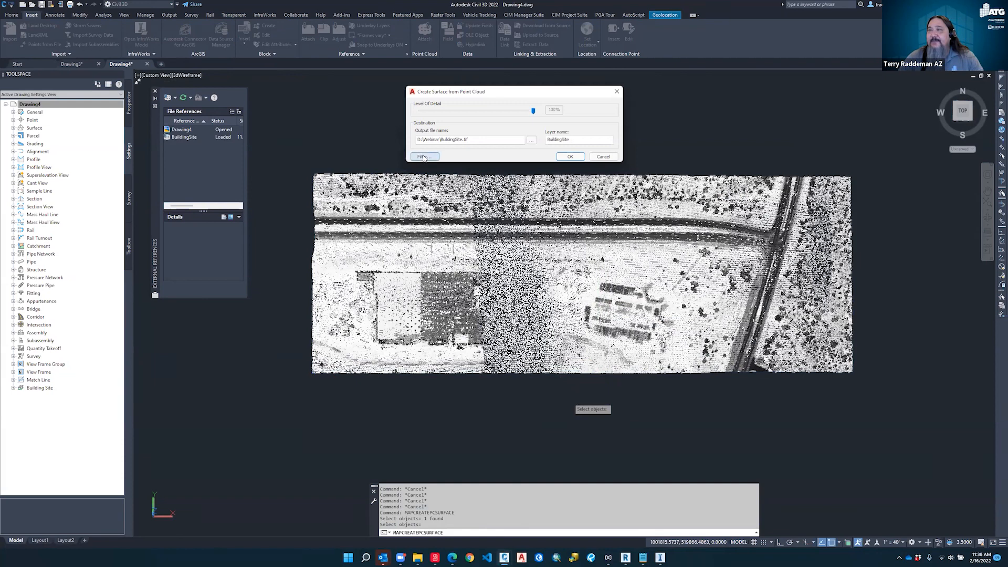
click(423, 156)
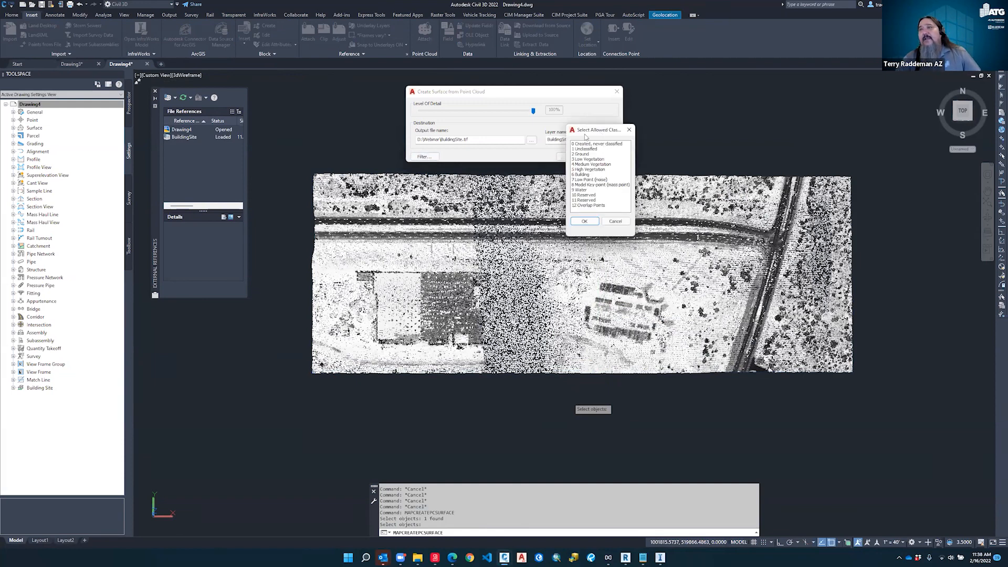
drag(586, 135, 345, 101)
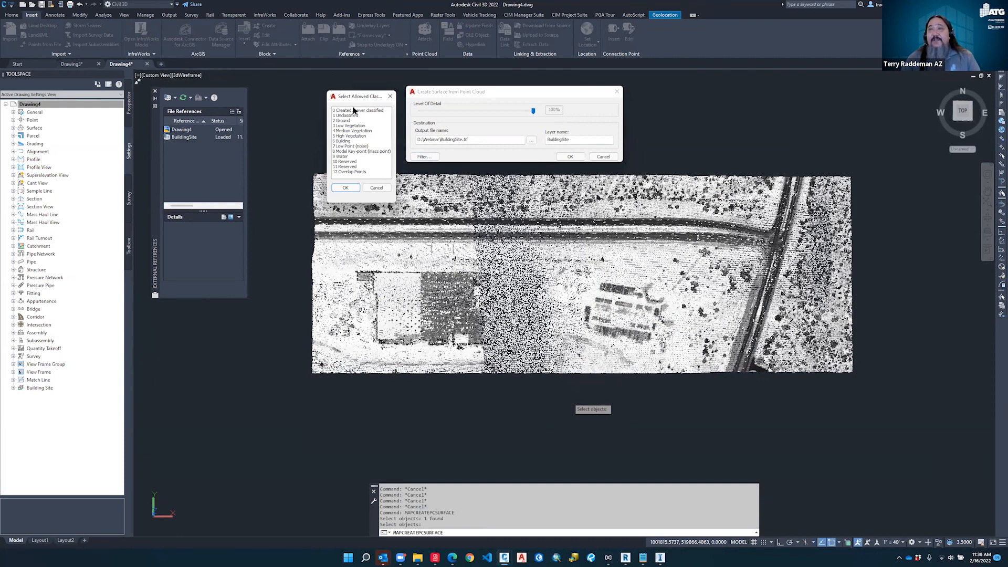
click(344, 121)
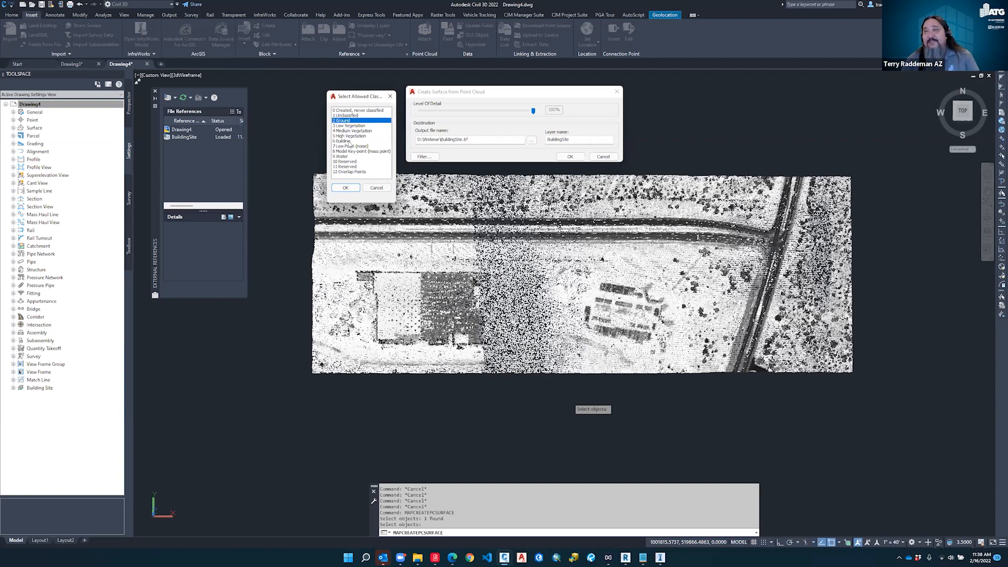
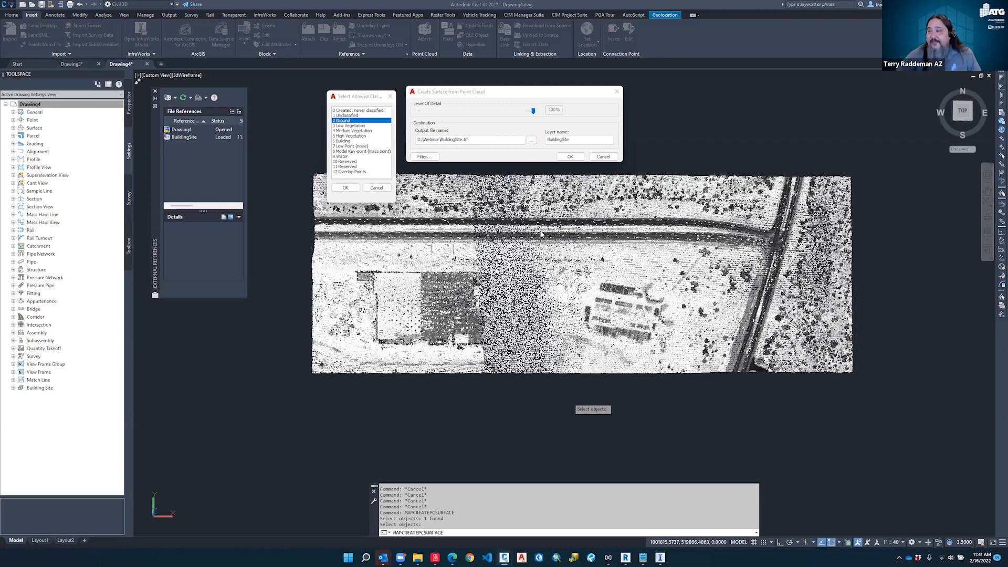
Switch to the Site1 model in InfraWorks and examine the terrain along the road and the vegetation mounds at a low angle
click(659, 557)
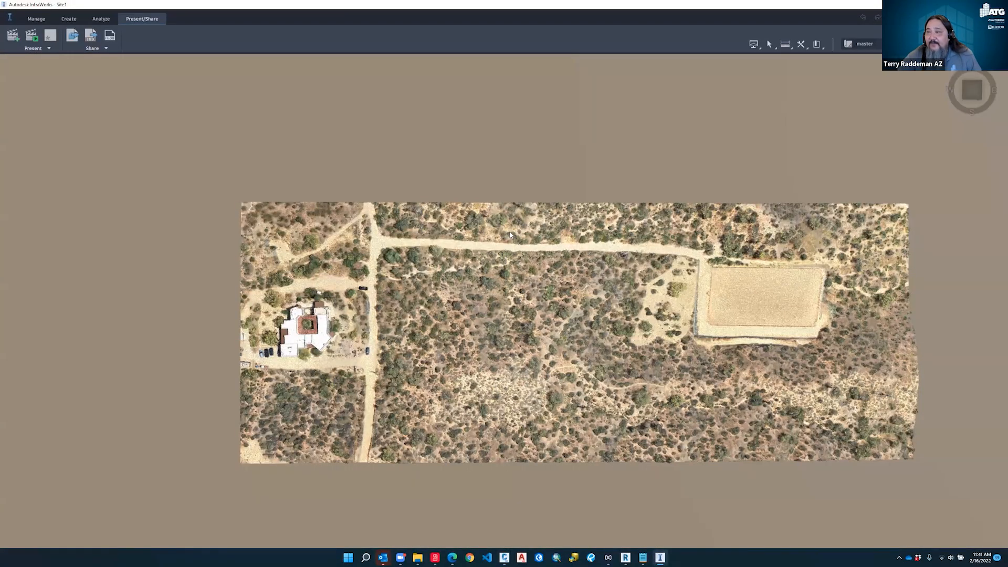
scroll(510, 232, up, 3)
drag(511, 231, 533, 218)
scroll(388, 396, up, 2)
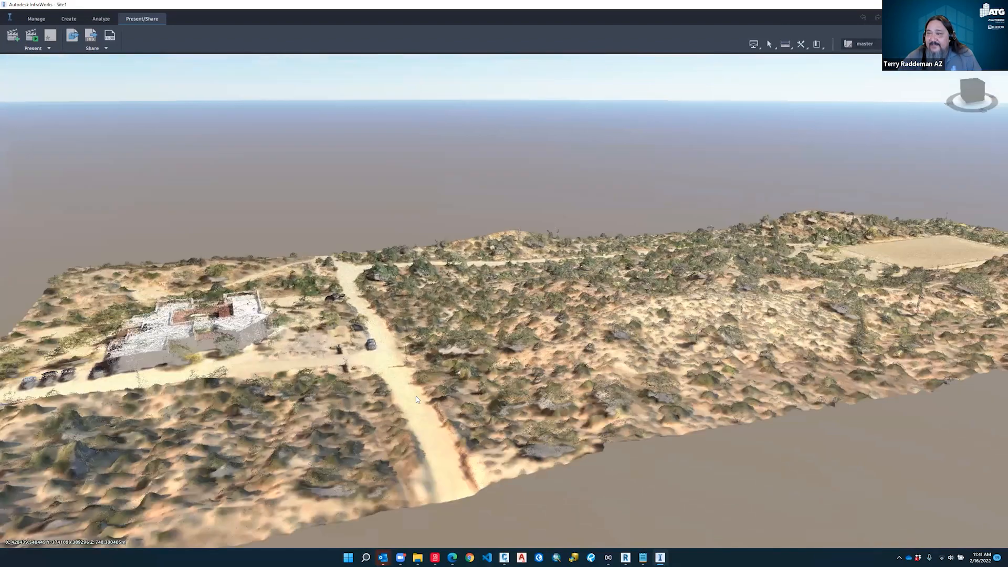
scroll(419, 400, up, 3)
scroll(569, 411, up, 4)
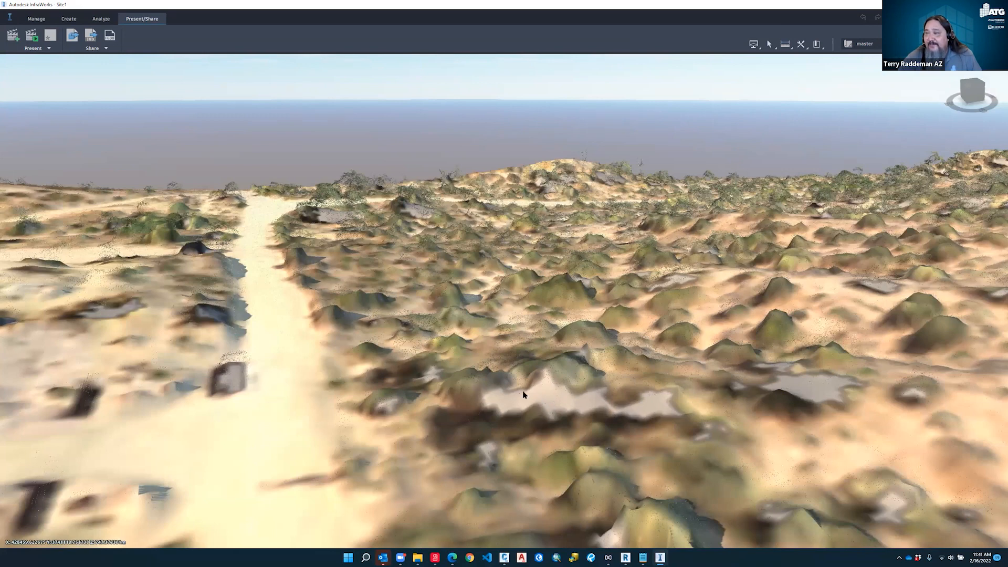
drag(738, 420, 539, 456)
drag(725, 432, 817, 395)
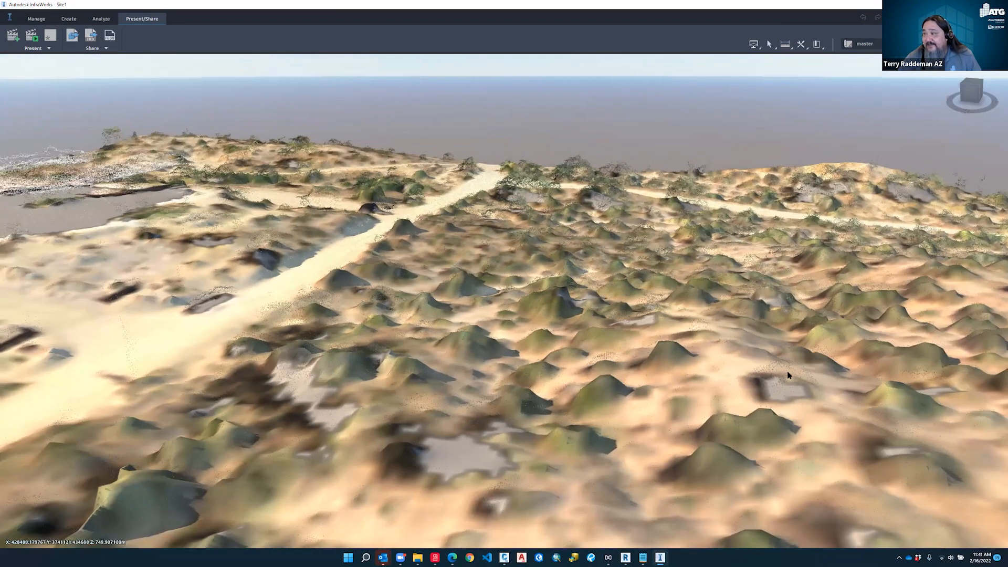
scroll(789, 377, up, 3)
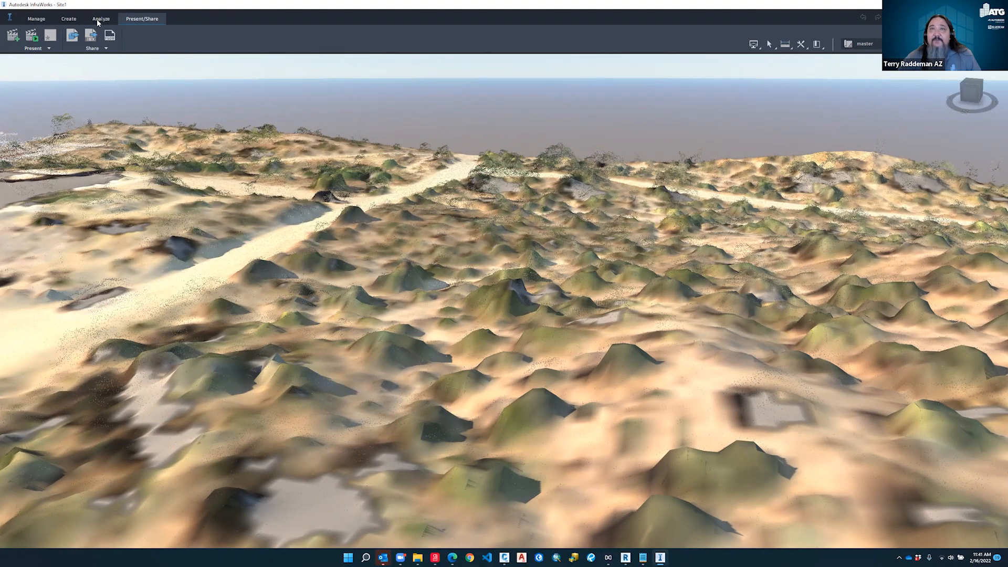
Open the model's data sources, check the terrain and overlay entries, and remove the Area1_o raster terrain with its associated features
click(44, 19)
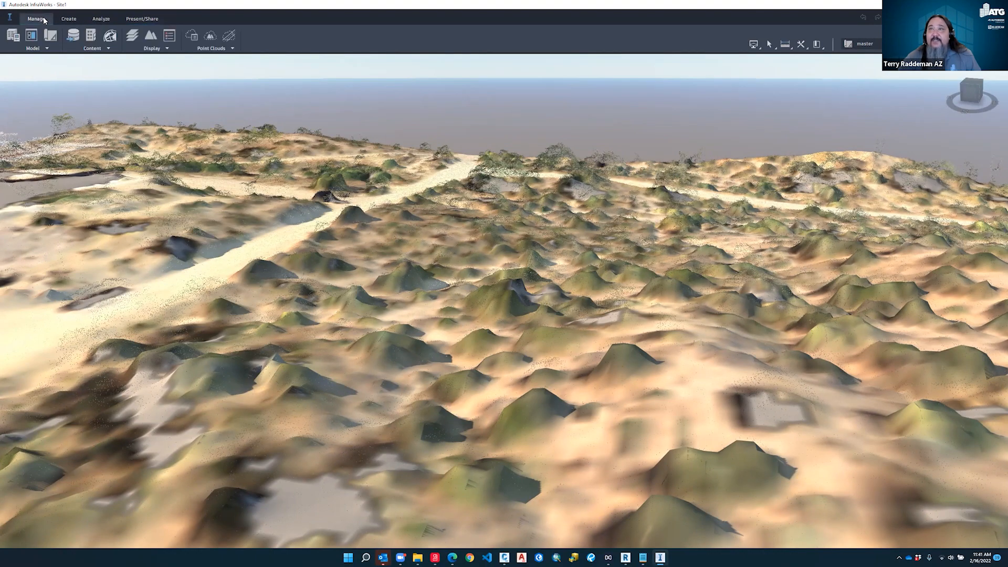
click(73, 37)
click(888, 145)
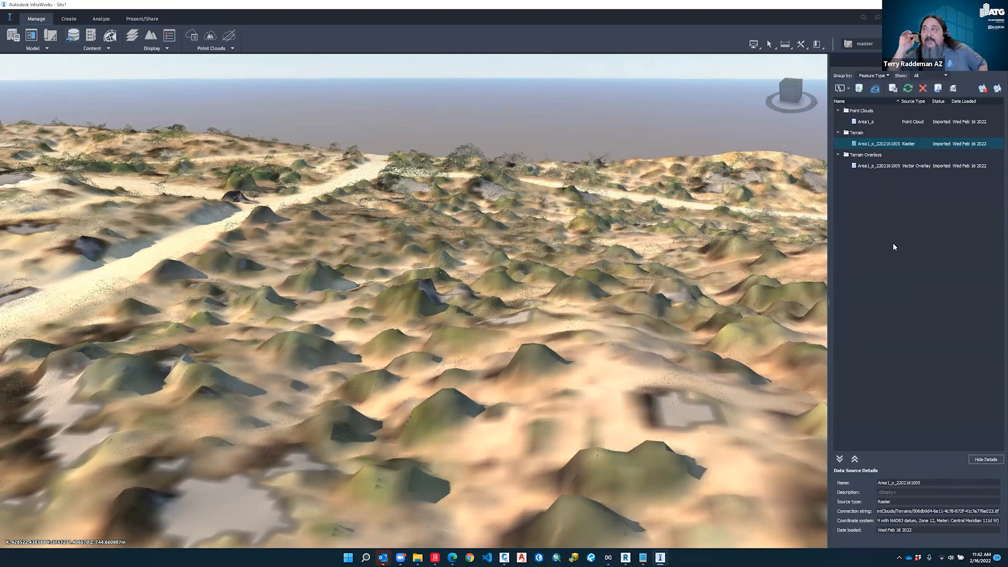
click(882, 165)
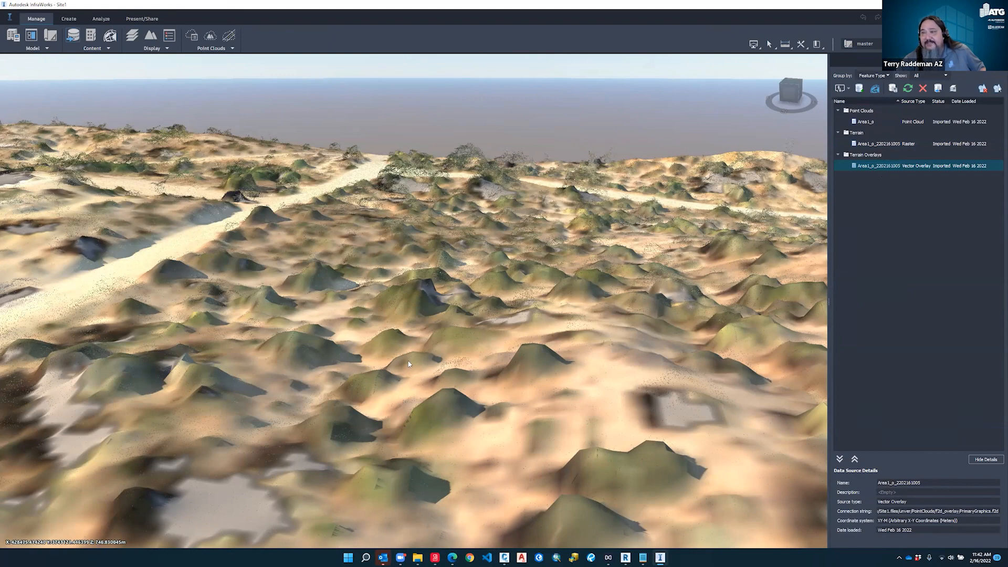
click(871, 143)
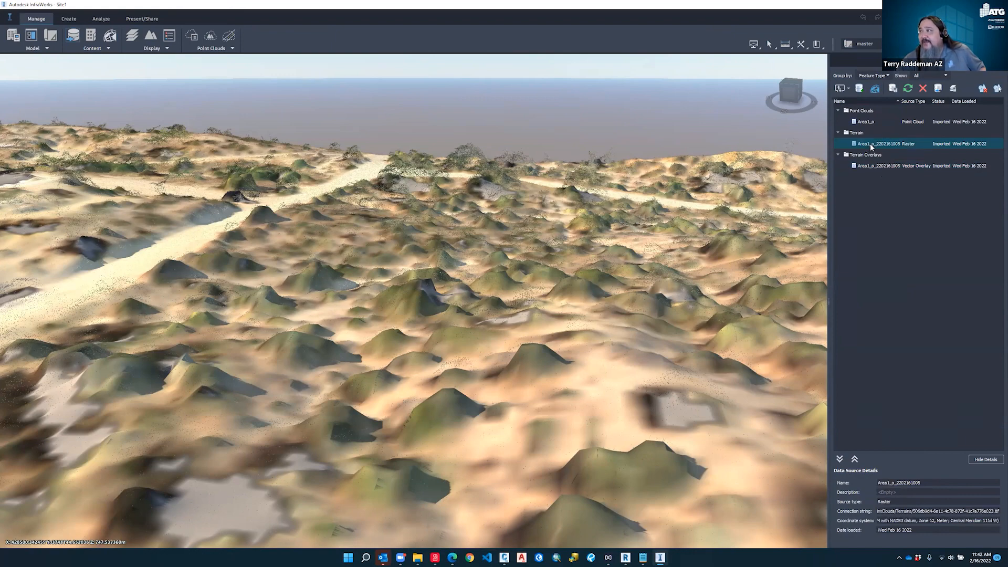
click(923, 89)
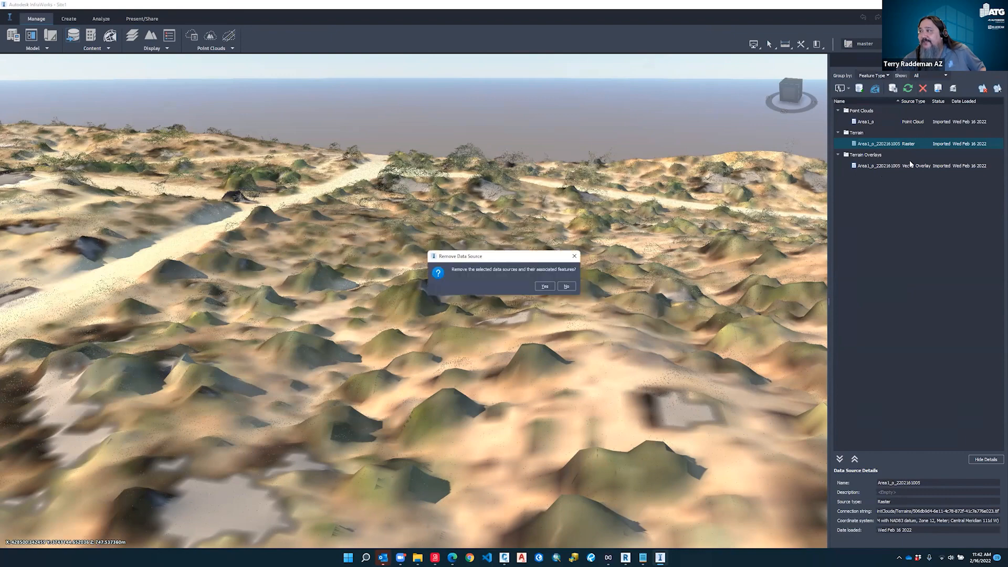
click(545, 286)
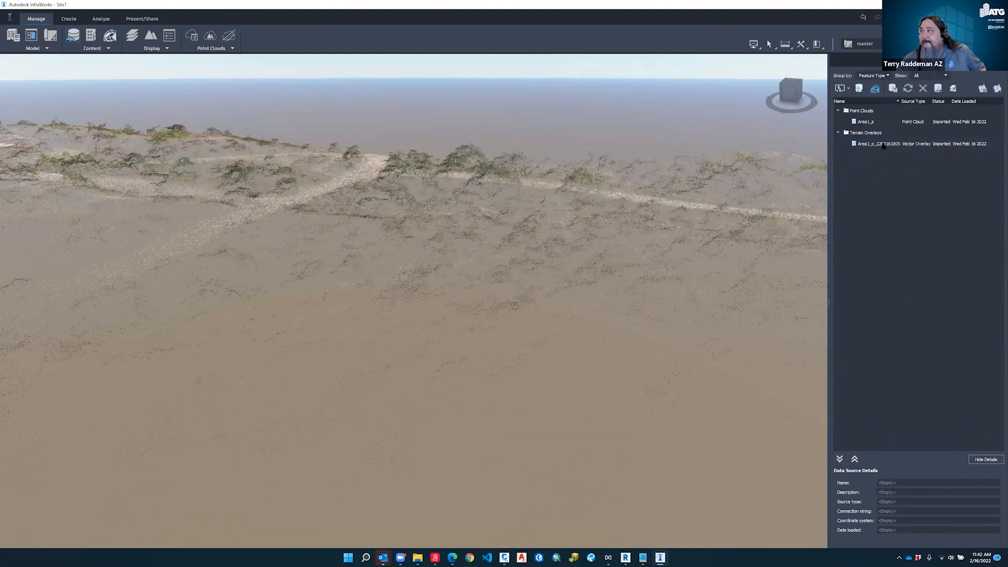
Examine the point cloud and the terrain overlay from above and at close range
drag(418, 254, 397, 329)
scroll(396, 329, down, 10)
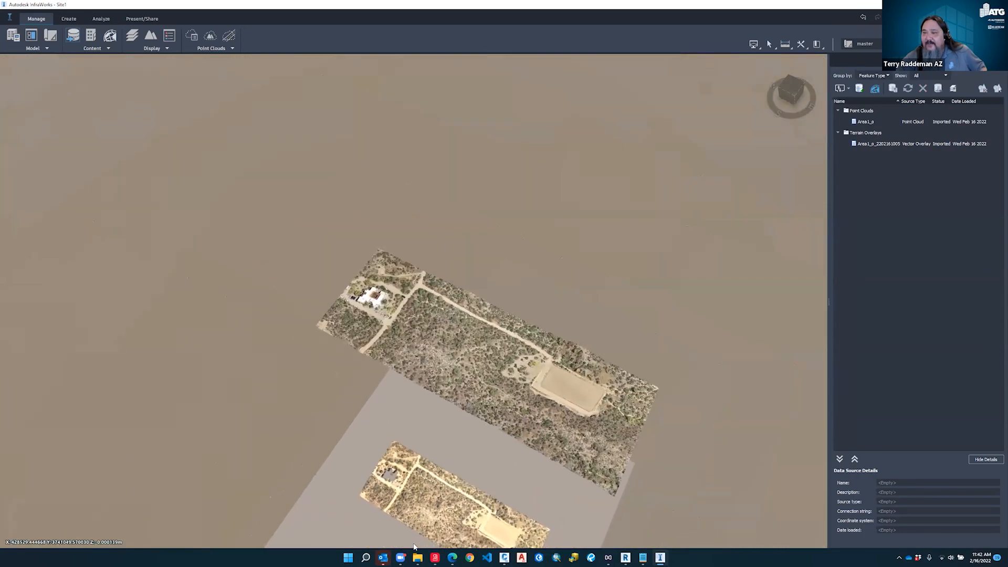
scroll(415, 540, up, 8)
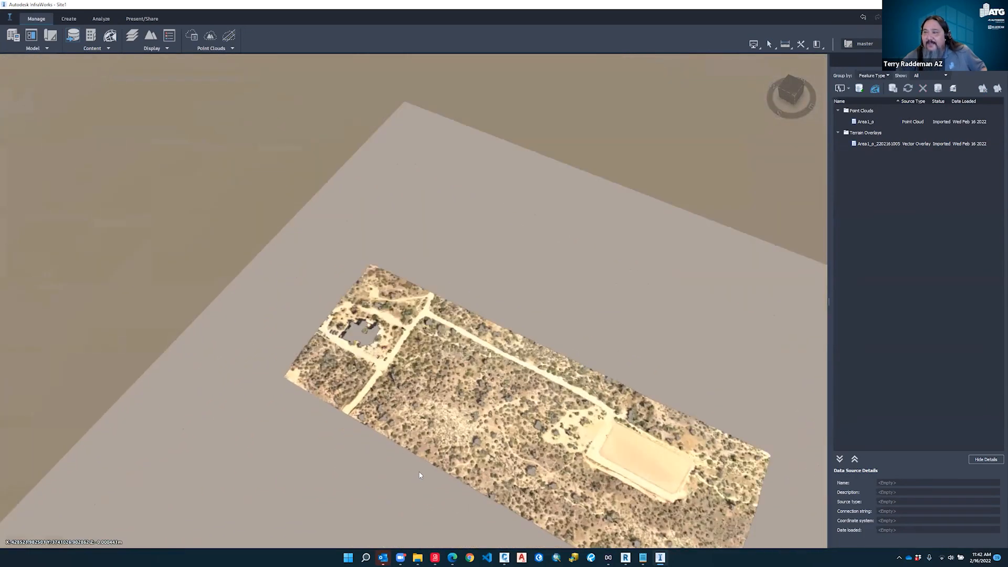
scroll(416, 478, up, 10)
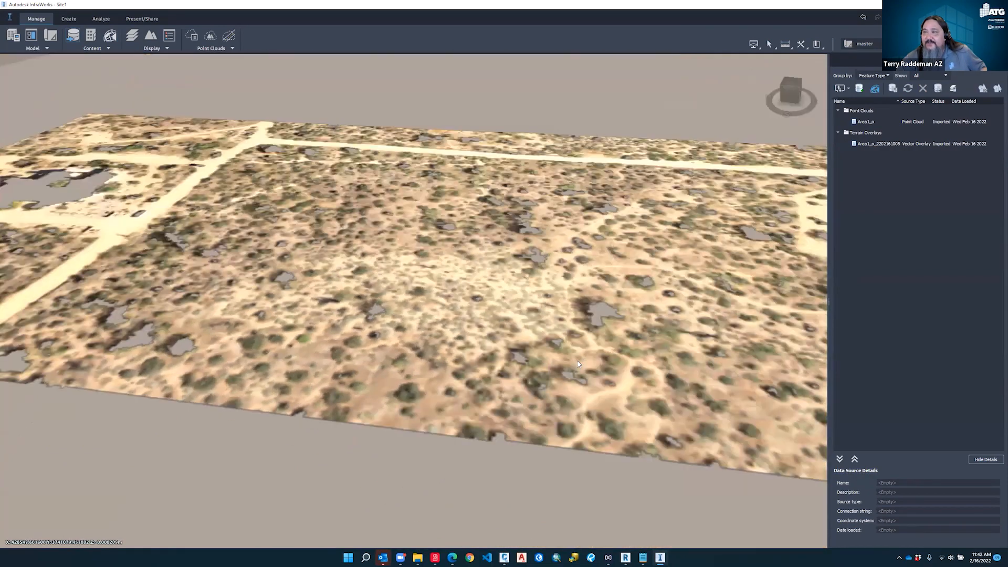
Switch back to Civil 3D and accept 2 Ground as the allowed classification for the point cloud surface
middle_drag(578, 364, 609, 346)
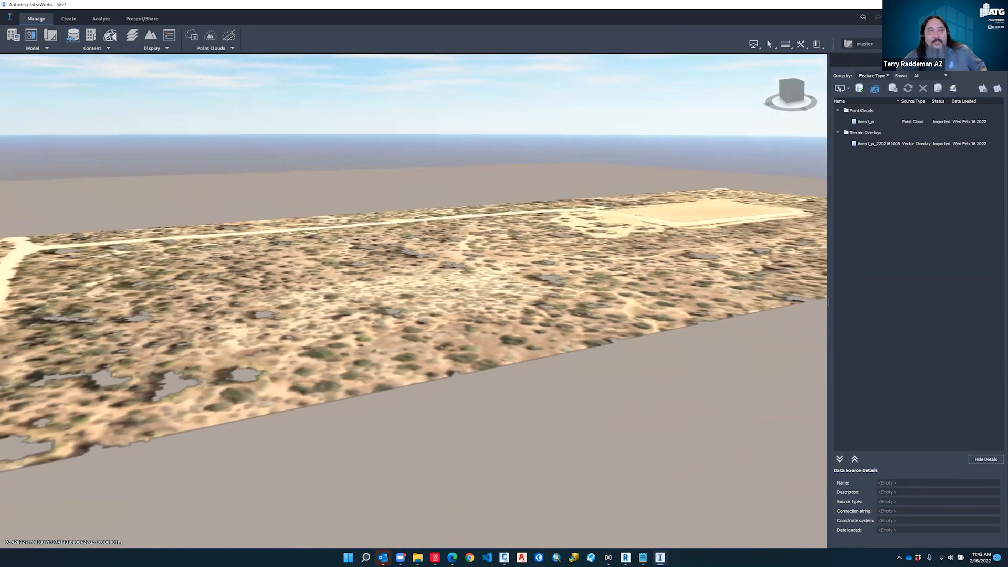
key(alt+Tab)
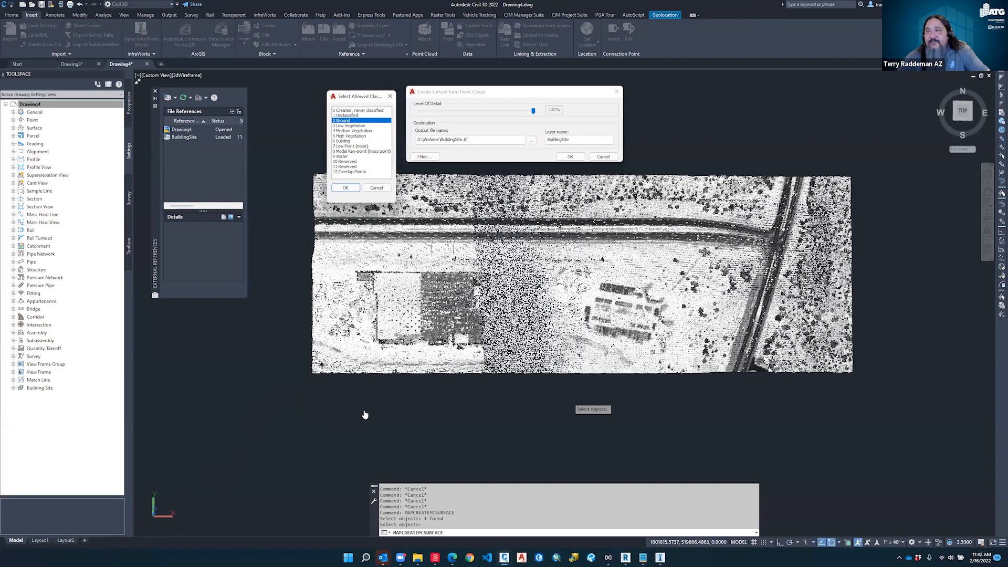
mouse_move(660, 558)
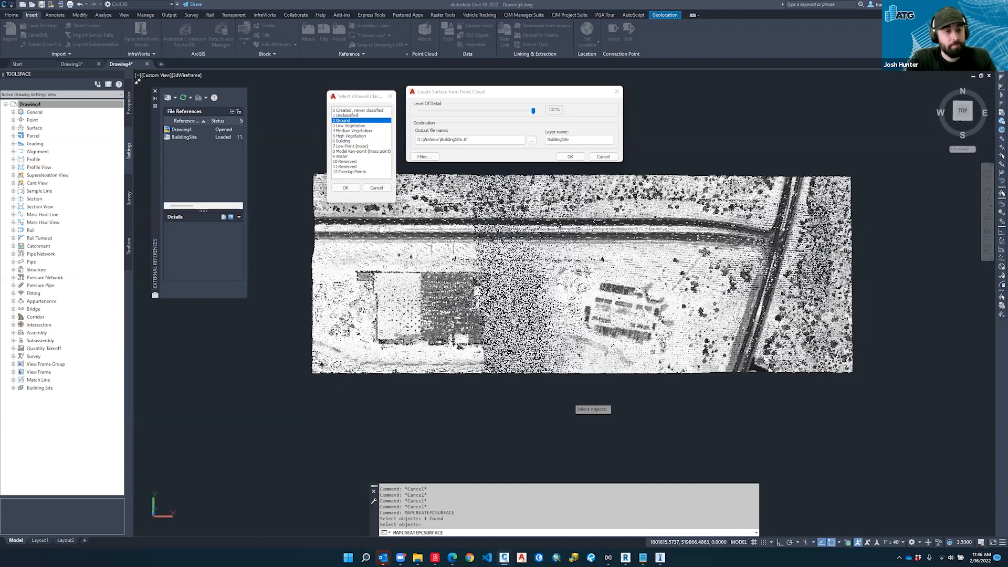
drag(358, 97, 361, 93)
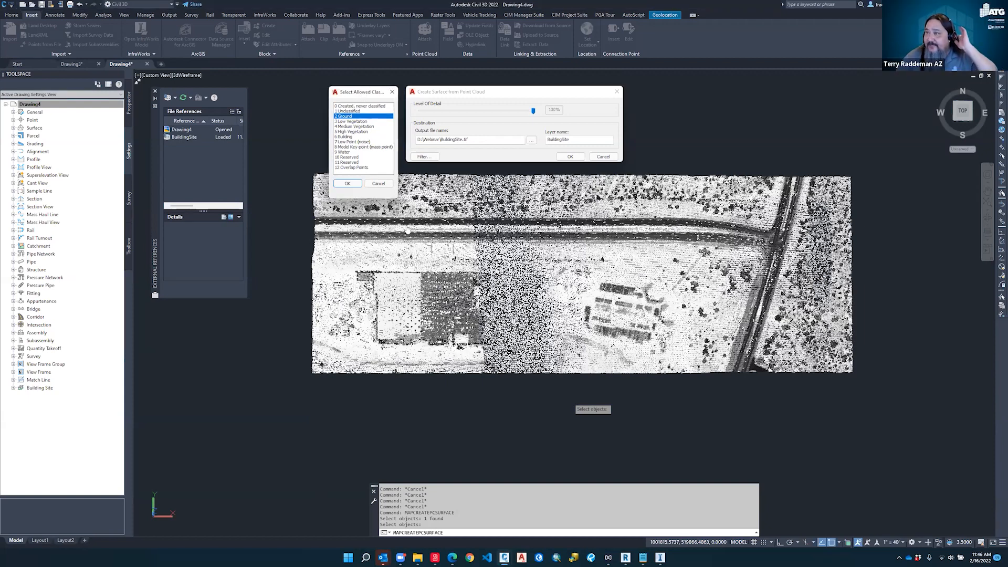
click(348, 117)
click(349, 116)
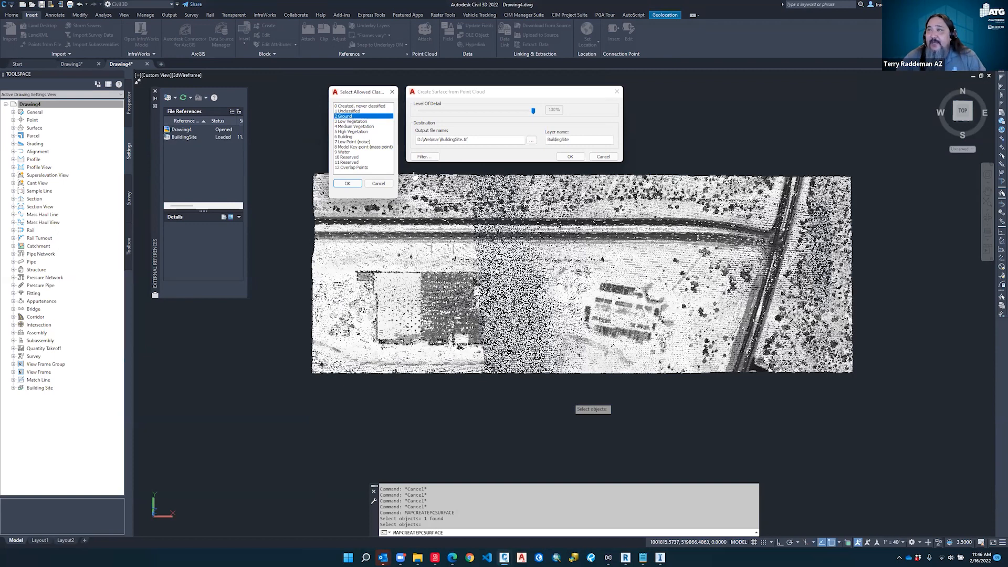
click(348, 183)
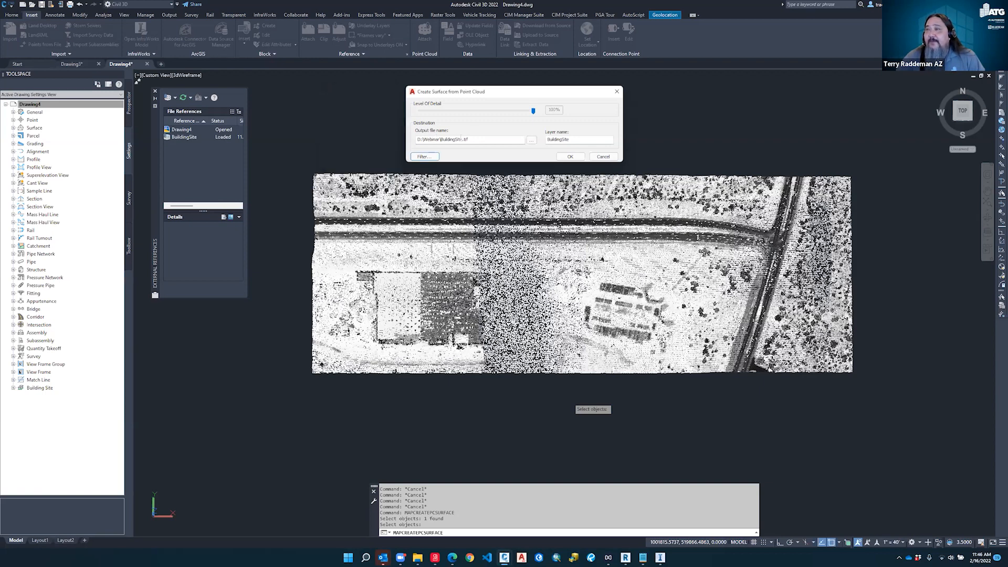
Rename the output file as BuildingSite_2.tif and generate the surface from the point cloud
click(462, 139)
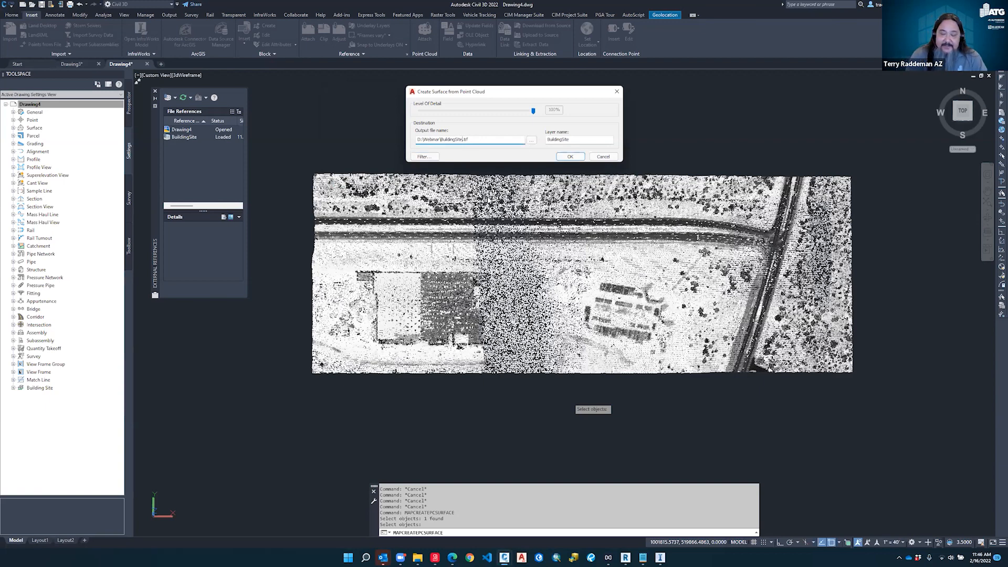
text(2)
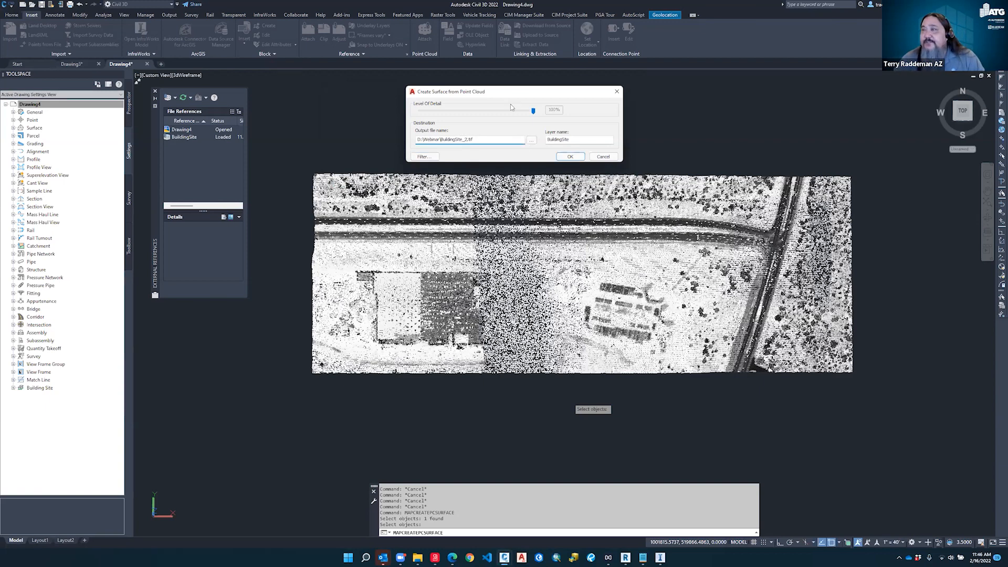
click(567, 157)
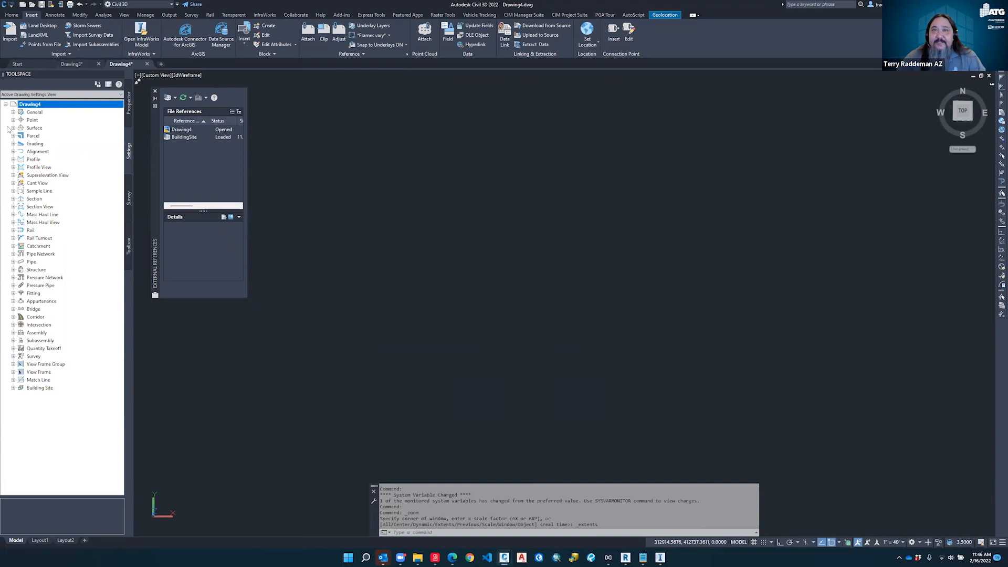
Create a new TIN surface named EG in the drawing, keeping the Contours 2' and 10' (Background) style
click(129, 105)
click(35, 128)
right_click(35, 128)
click(68, 133)
click(460, 182)
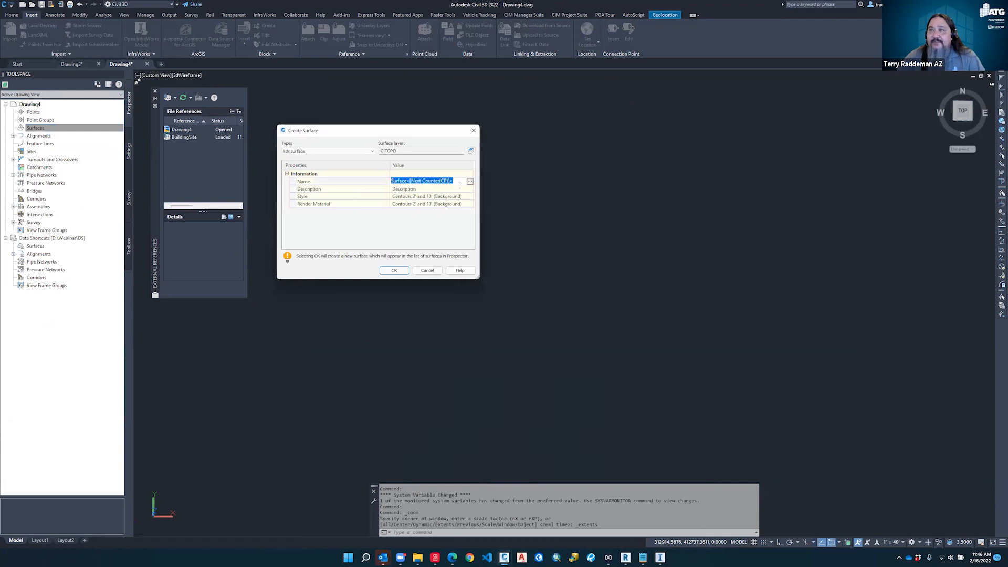
text(EG)
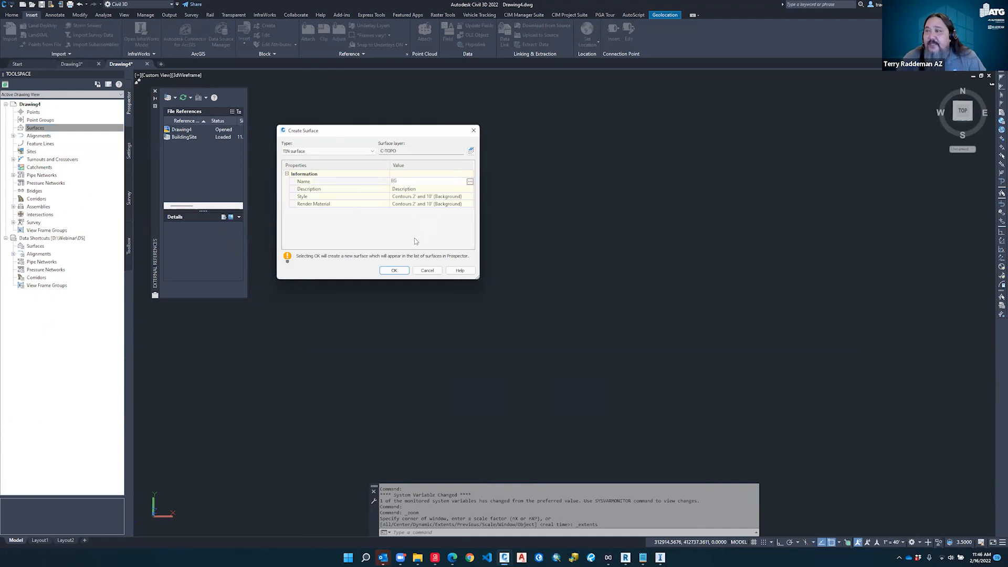
key(Return)
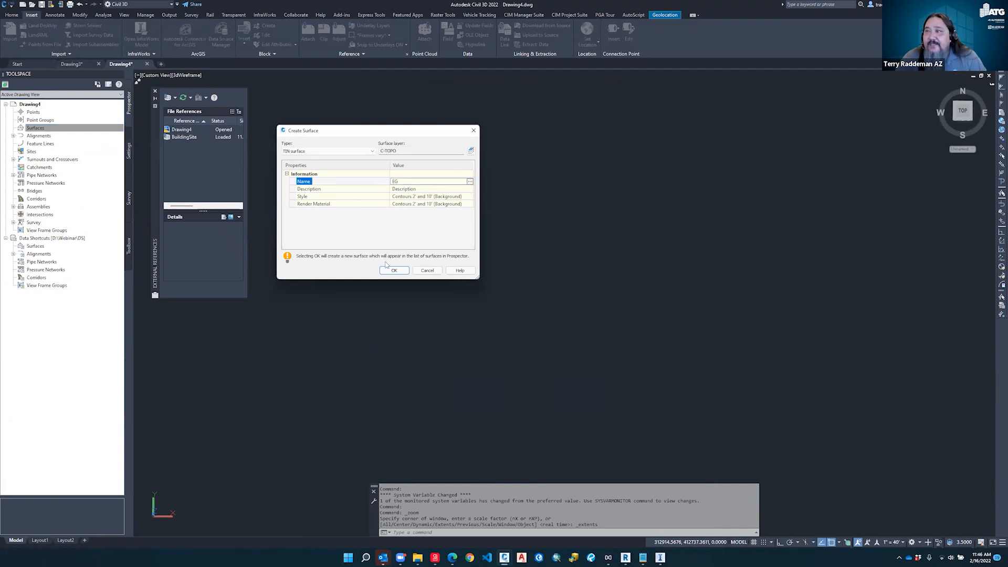
click(392, 271)
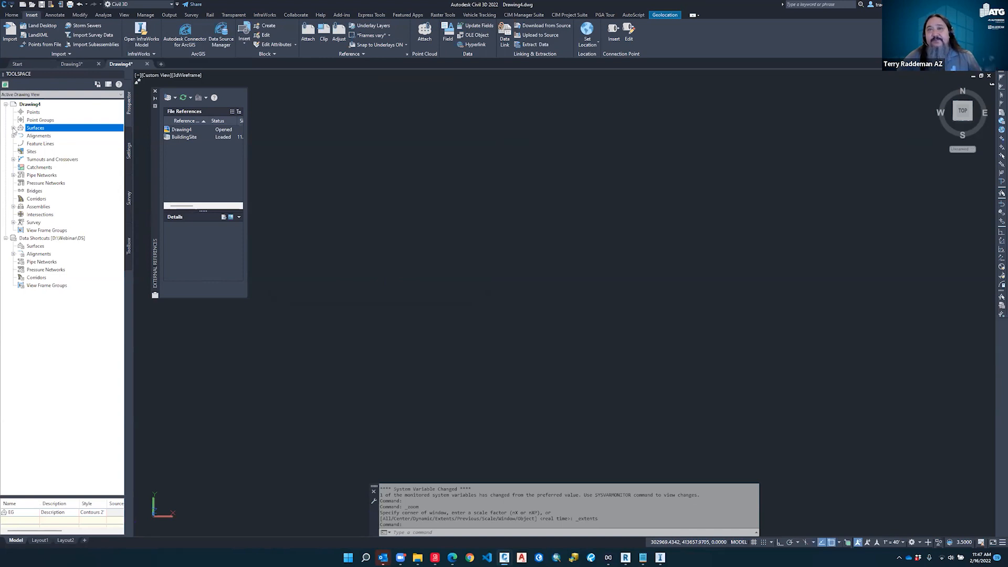
Add BuildingSite_2.tif as a DEM file to the definition of the EG surface
click(13, 128)
click(21, 136)
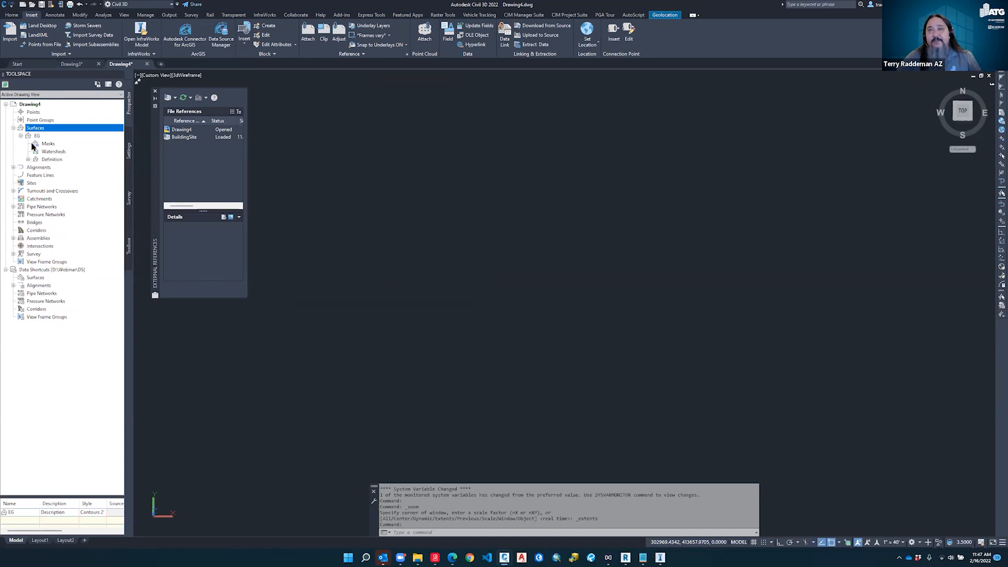
click(29, 160)
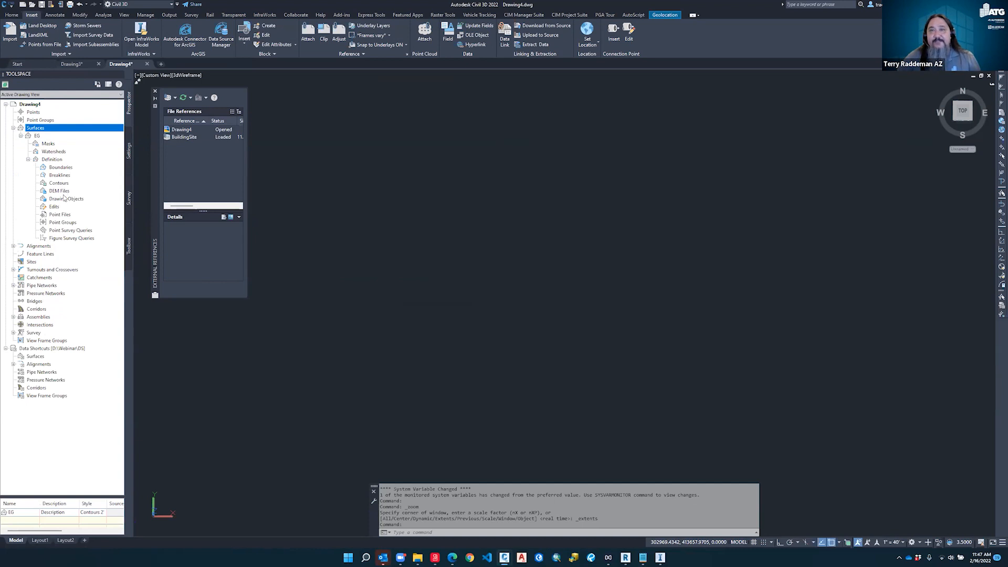
click(62, 192)
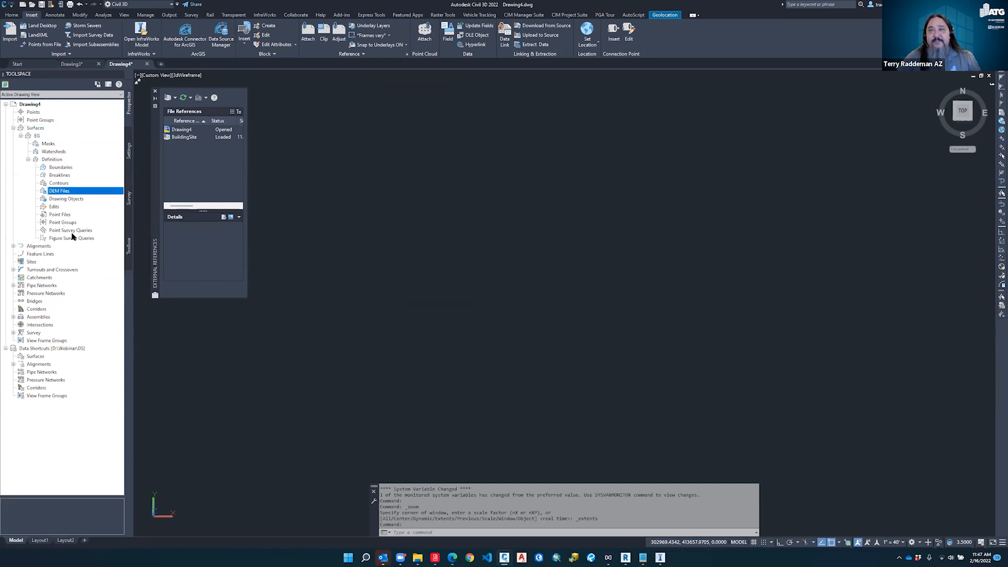
right_click(73, 193)
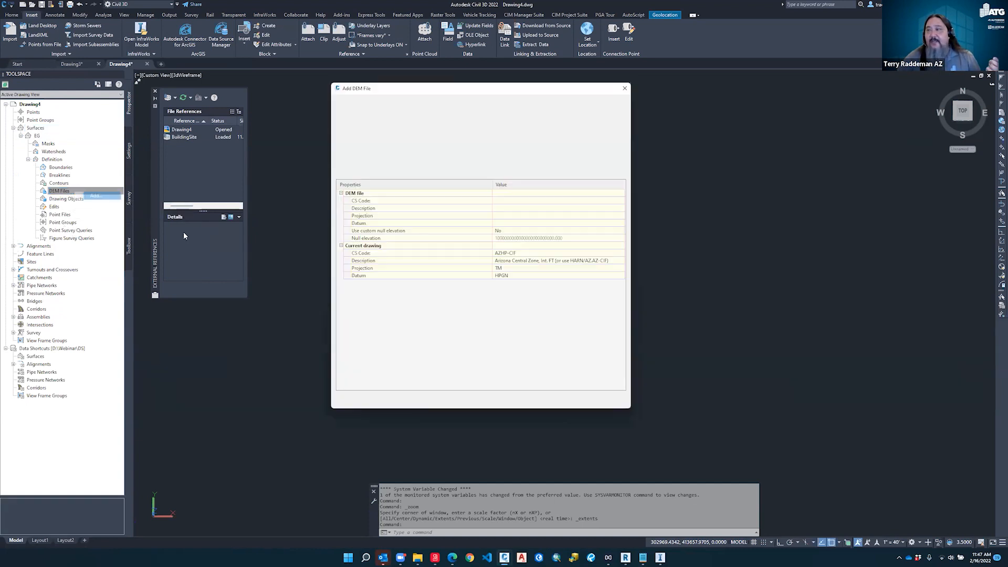
click(87, 197)
click(621, 109)
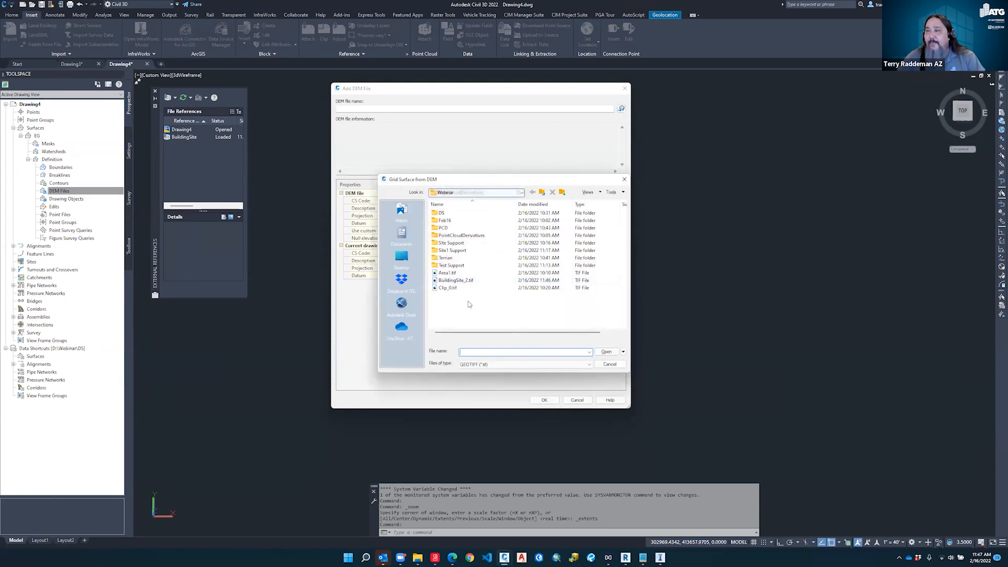
click(455, 280)
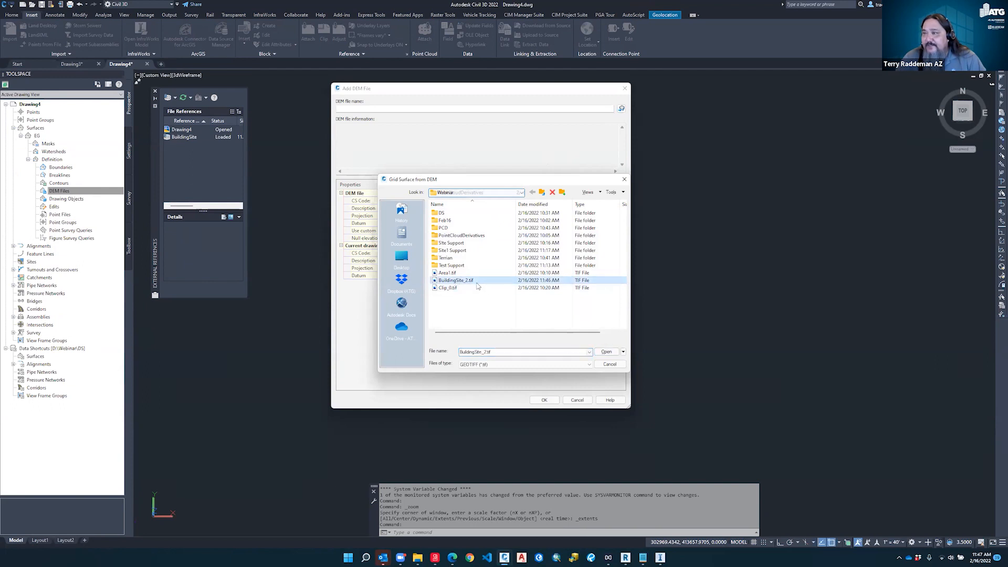
click(604, 352)
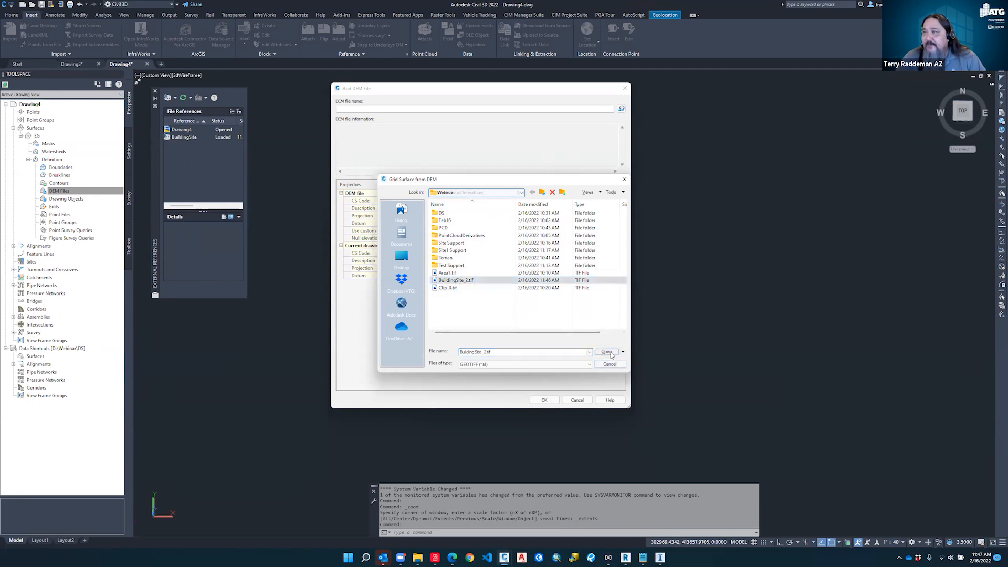
click(548, 401)
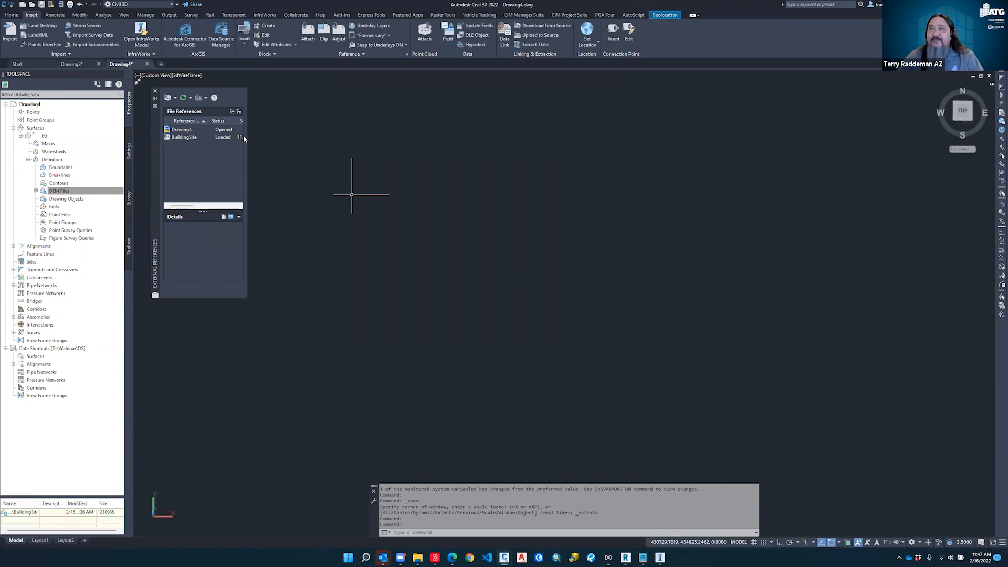
Set the visual style to 2D Wireframe and zoom in on the EG surface
click(190, 76)
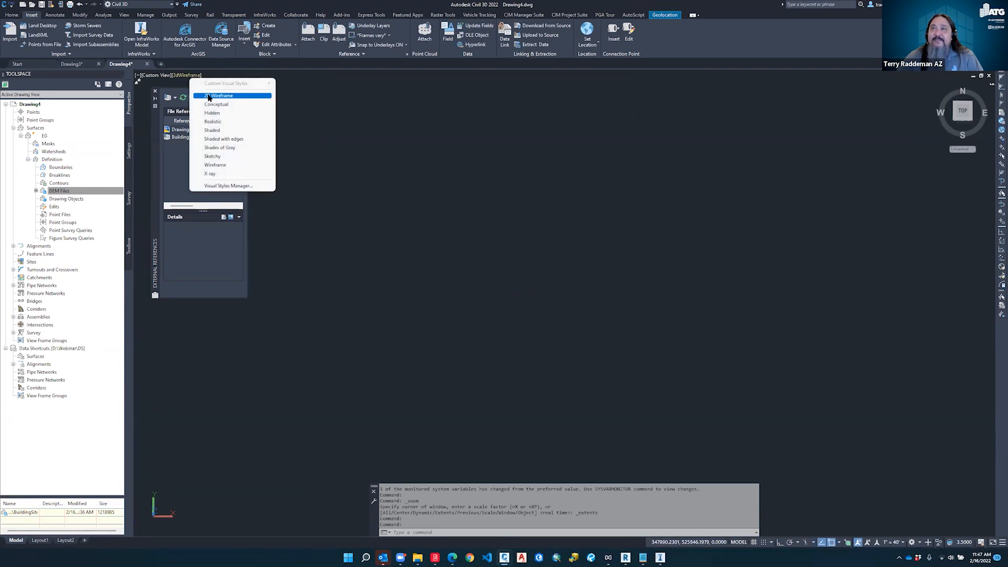
click(209, 96)
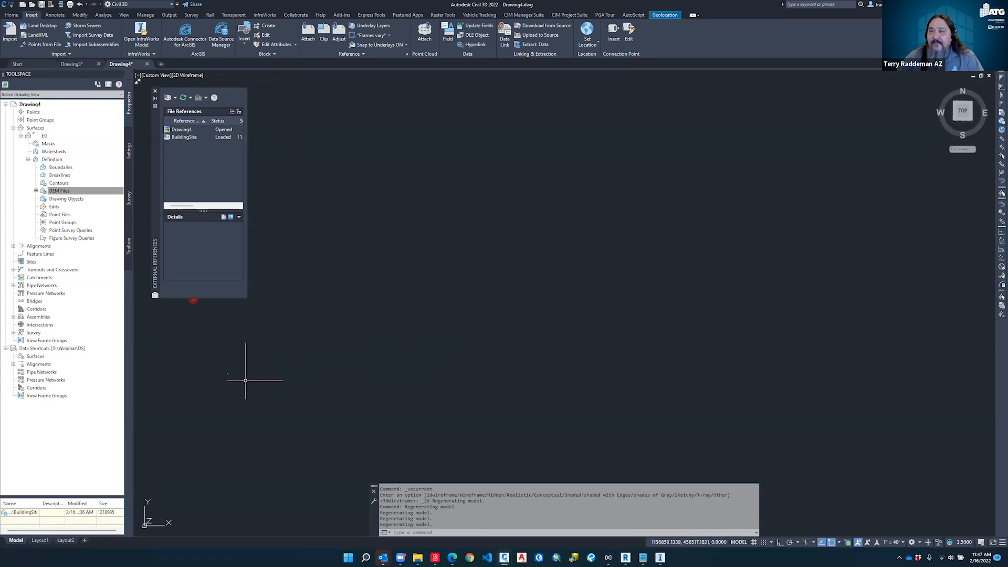
text(z)
key(Return)
click(648, 349)
key(Return)
click(625, 345)
click(578, 363)
scroll(637, 317, up, 2)
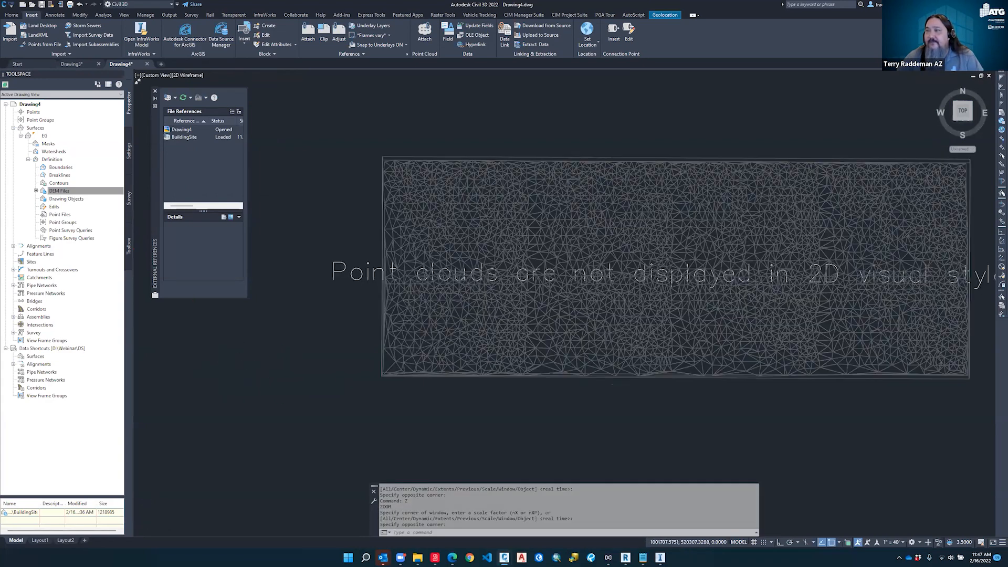
scroll(625, 320, up, 2)
scroll(432, 331, down, 4)
key(Escape)
key(Escape)
key(Escape)
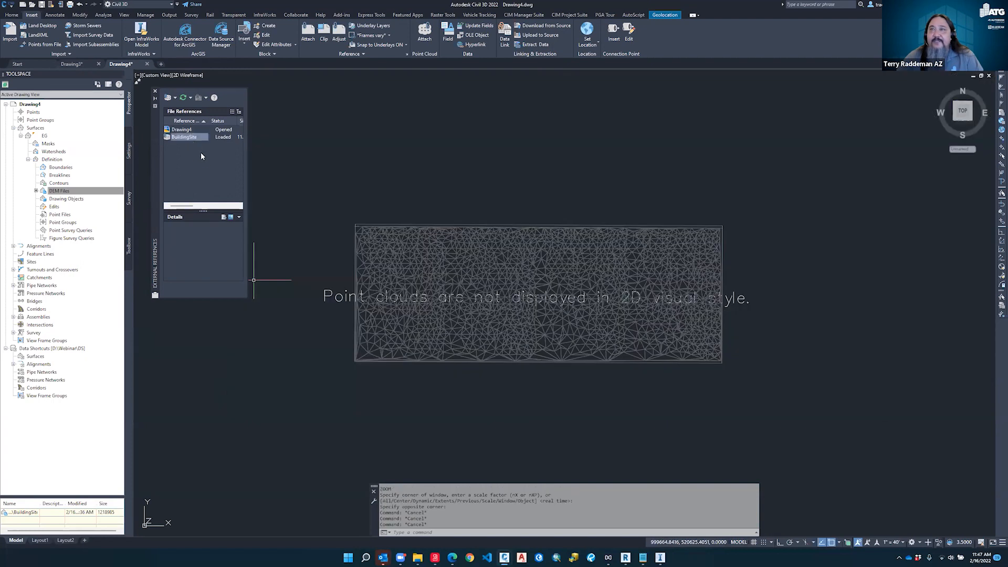
Detach the BuildingSite point cloud from the drawing's external references
right_click(191, 136)
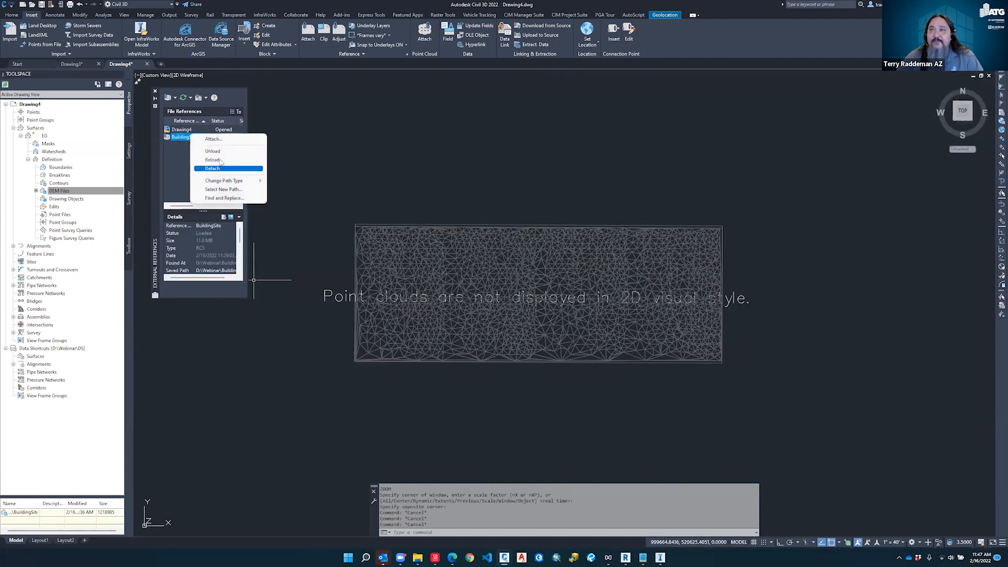
click(219, 167)
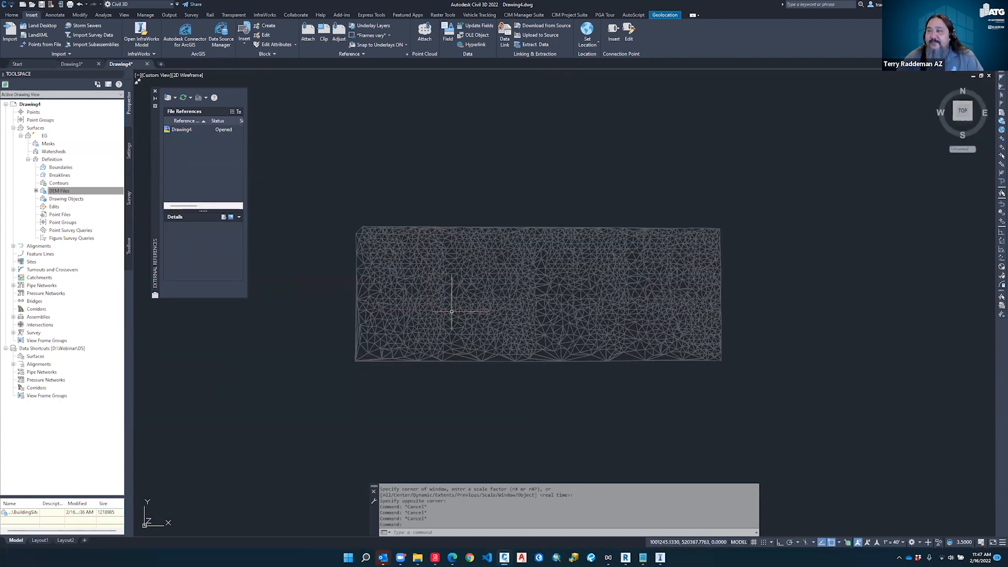
scroll(452, 311, up, 2)
key(Escape)
key(Escape)
key(Escape)
key(Escape)
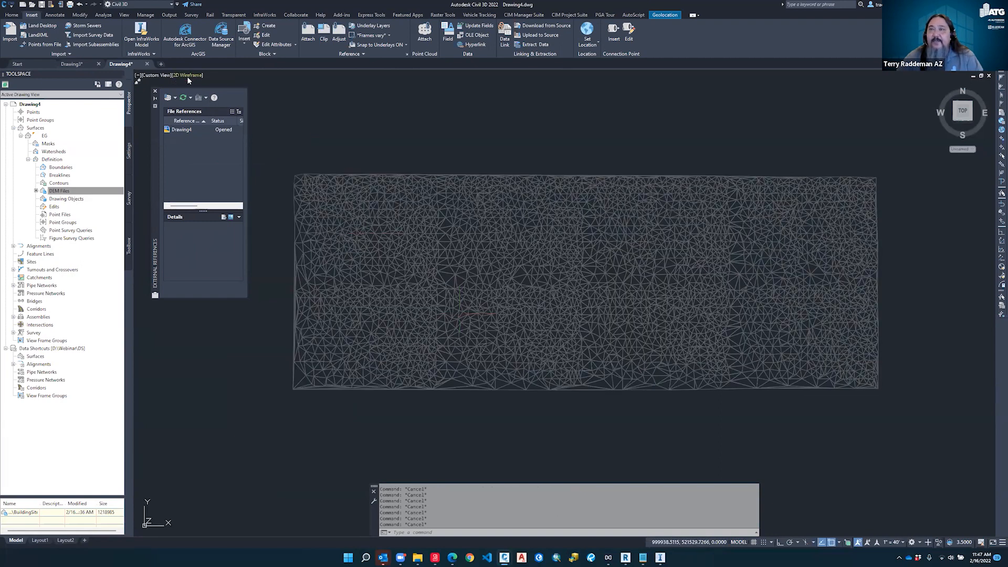
Display the EG surface in the Realistic visual style and orbit it in 3D to examine its relief
click(188, 77)
click(215, 122)
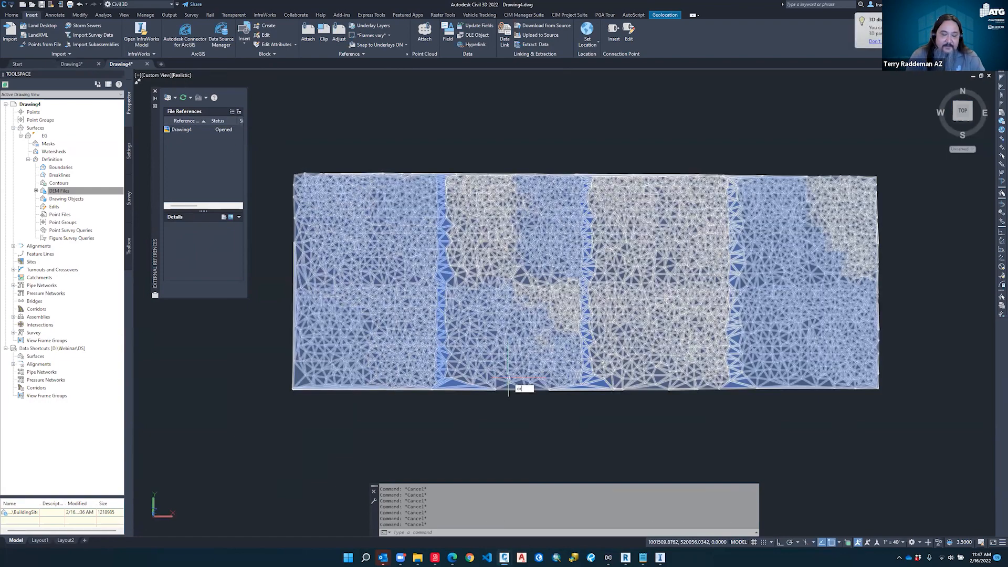
text(ORBIT)
key(Return)
drag(503, 229, 627, 312)
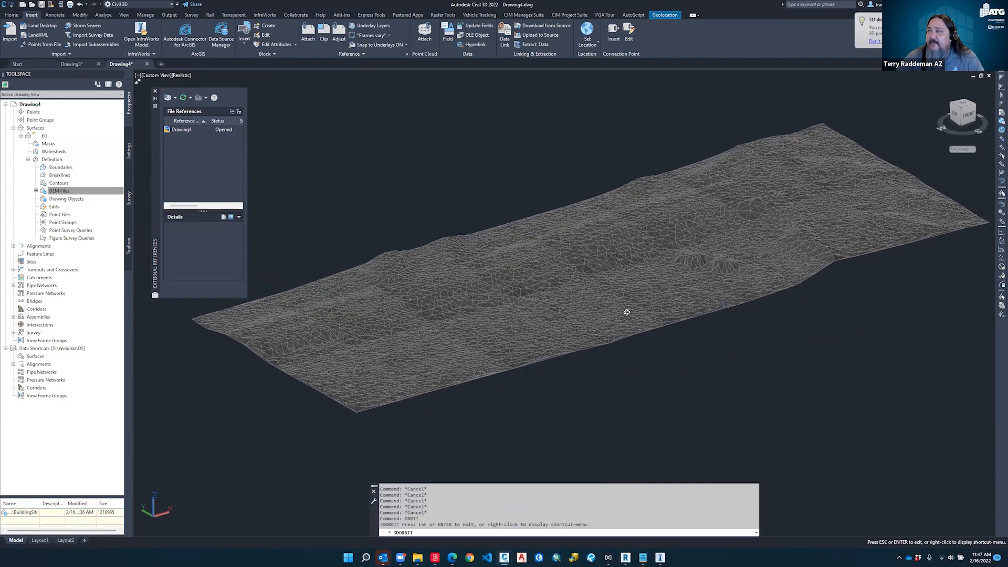
scroll(646, 321, up, 4)
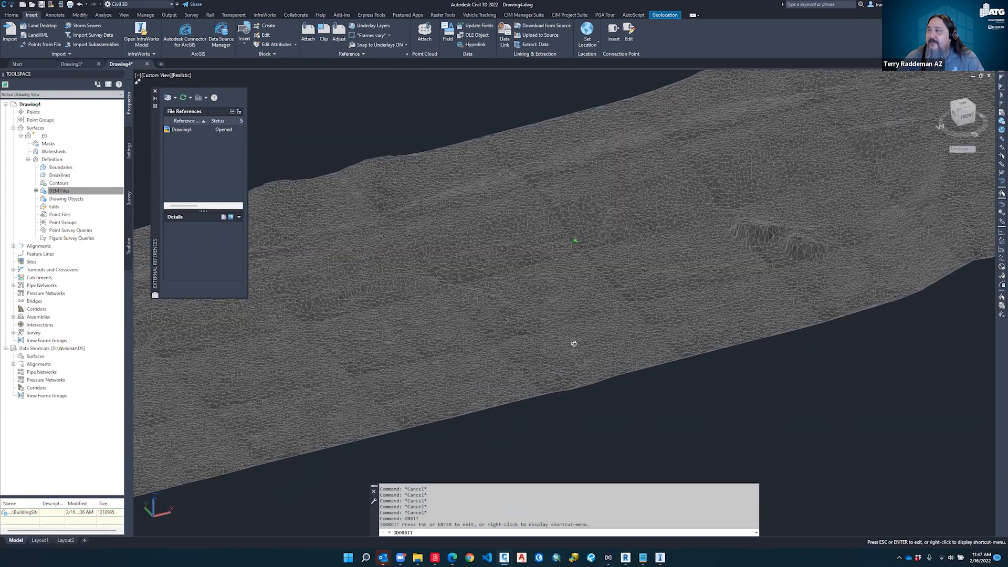
scroll(627, 326, down, 4)
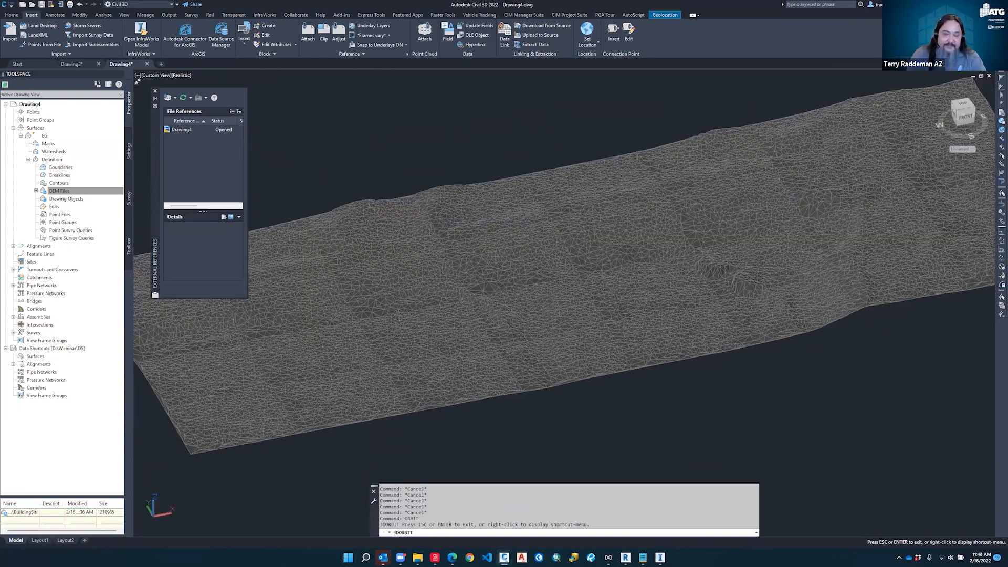
Exit the orbit and return the view to plan in the current UCS
key(Escape)
key(Escape)
key(Escape)
text(plan)
key(Return)
key(Return)
key(Escape)
key(Escape)
Change the visual style back to 2D Wireframe and zoom in on the EG surface's contours
click(161, 75)
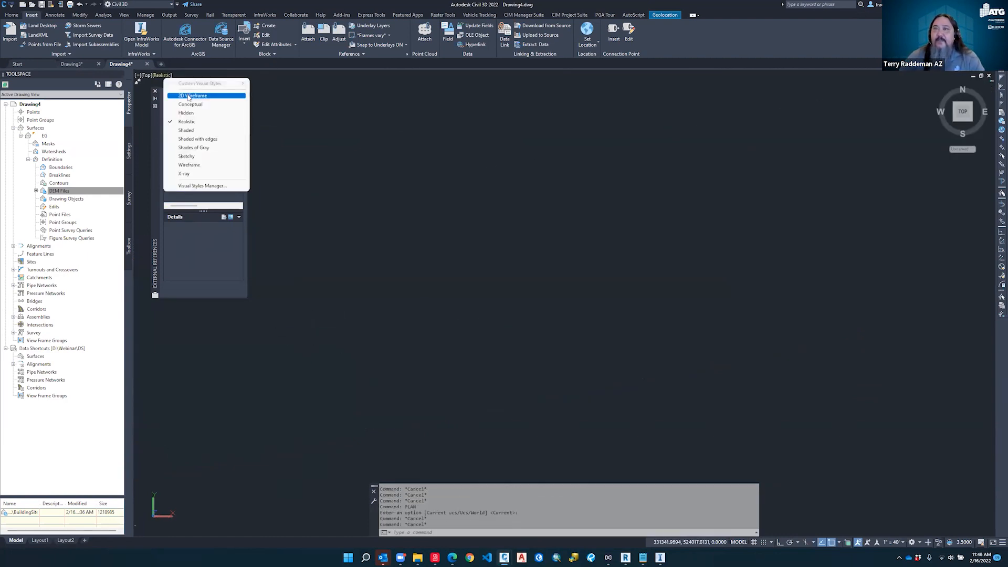
click(194, 94)
text(z)
key(Return)
click(424, 321)
click(425, 325)
scroll(276, 427, up, 3)
scroll(524, 342, up, 2)
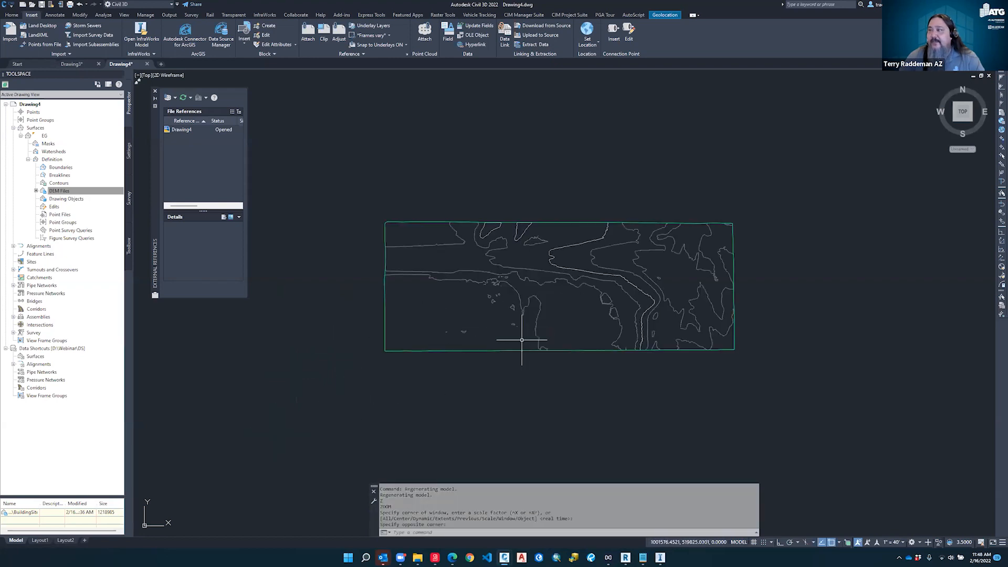
scroll(590, 320, up, 2)
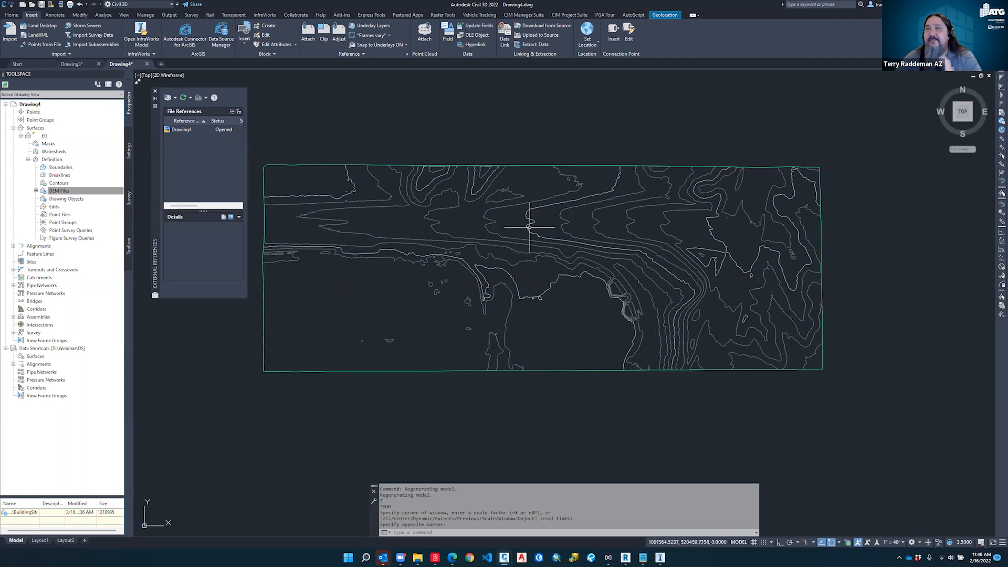
Turn on the Aerial online map beneath the EG surface with the GEOMAP command
text(ma)
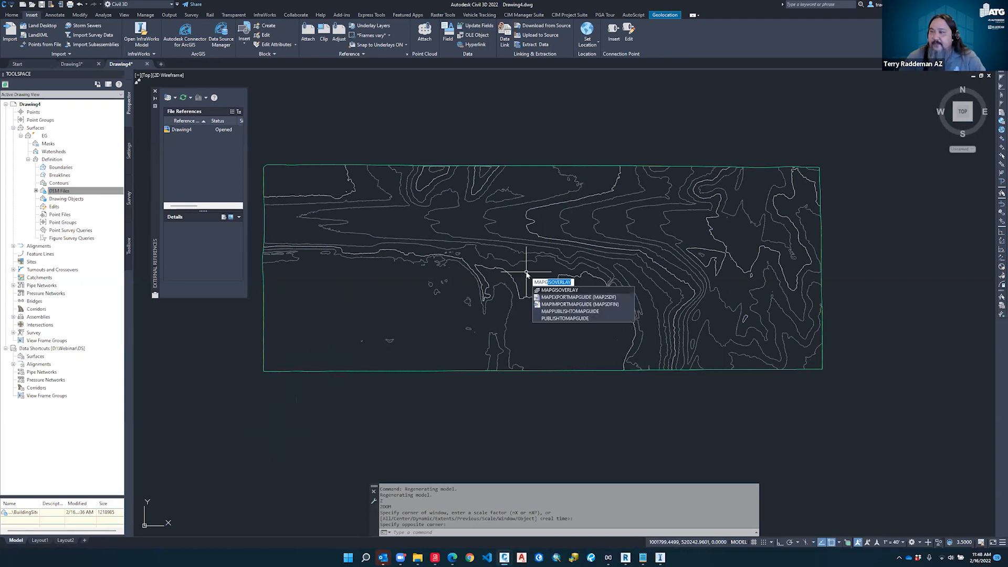
text(geomap)
key(Return)
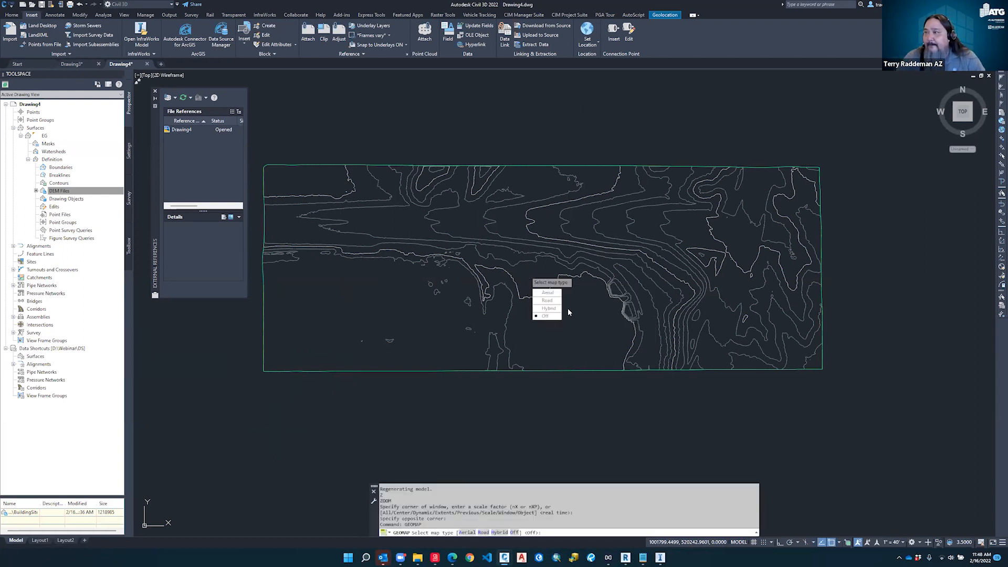
click(547, 292)
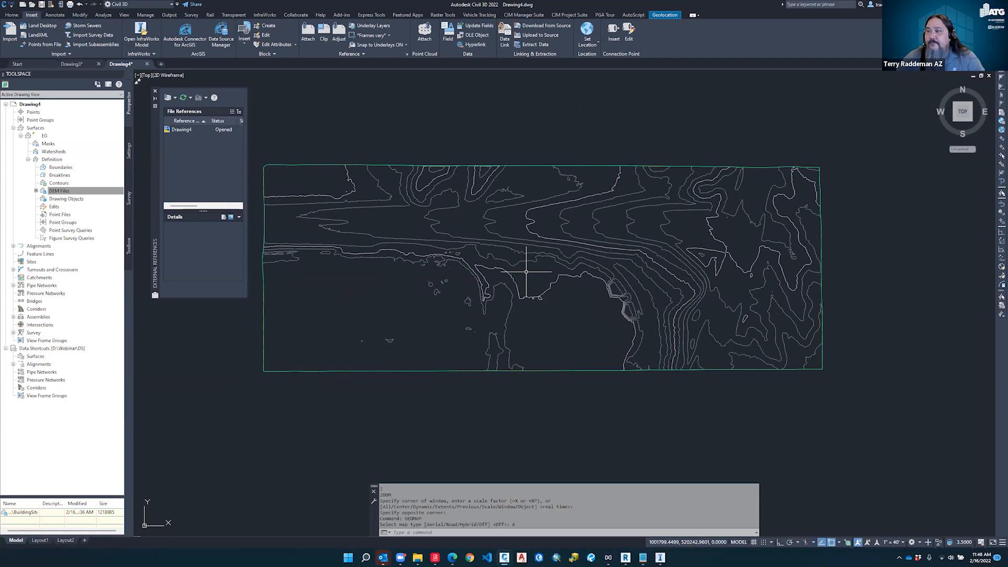
key(Escape)
key(Escape)
key(Escape)
Examine how the EG contours line up with the road, buildings and parking areas in the aerial imagery
scroll(549, 242, up, 4)
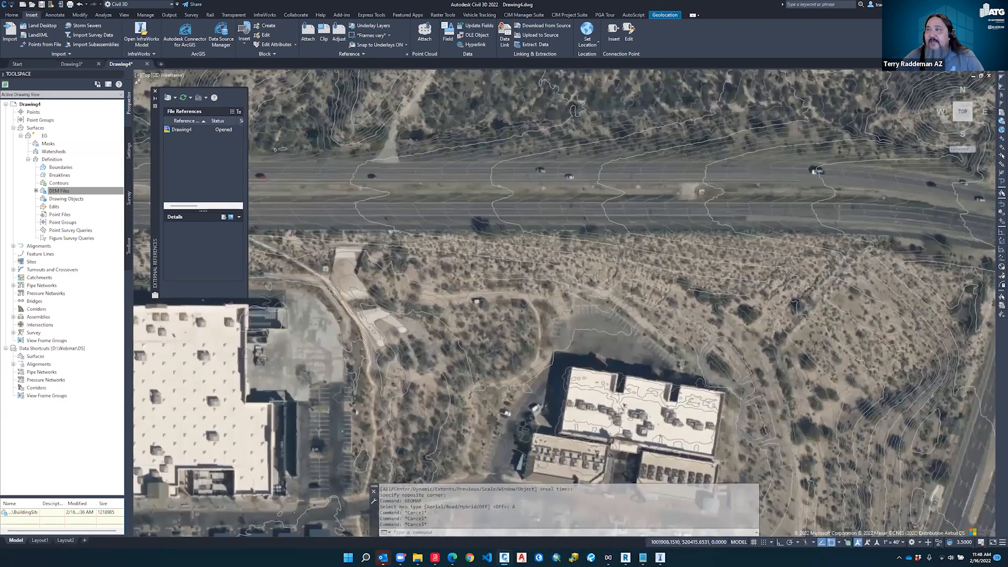
scroll(456, 175, up, 3)
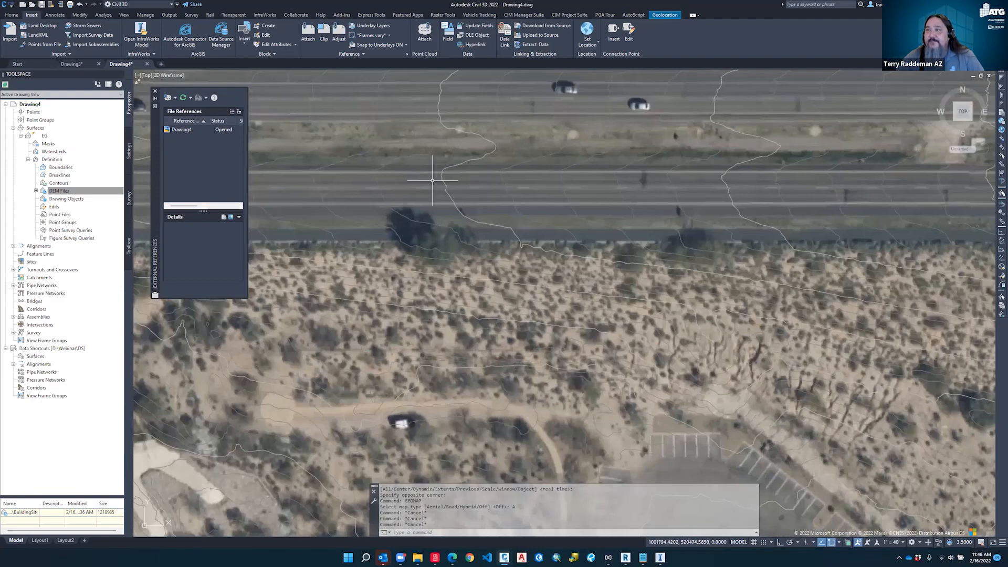
scroll(437, 200, down, 2)
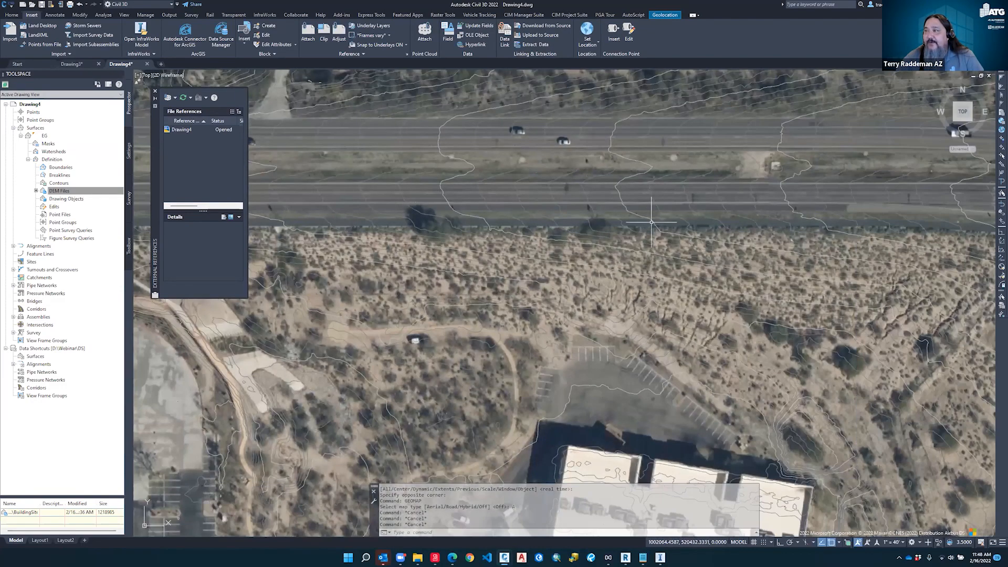
scroll(564, 208, down, 2)
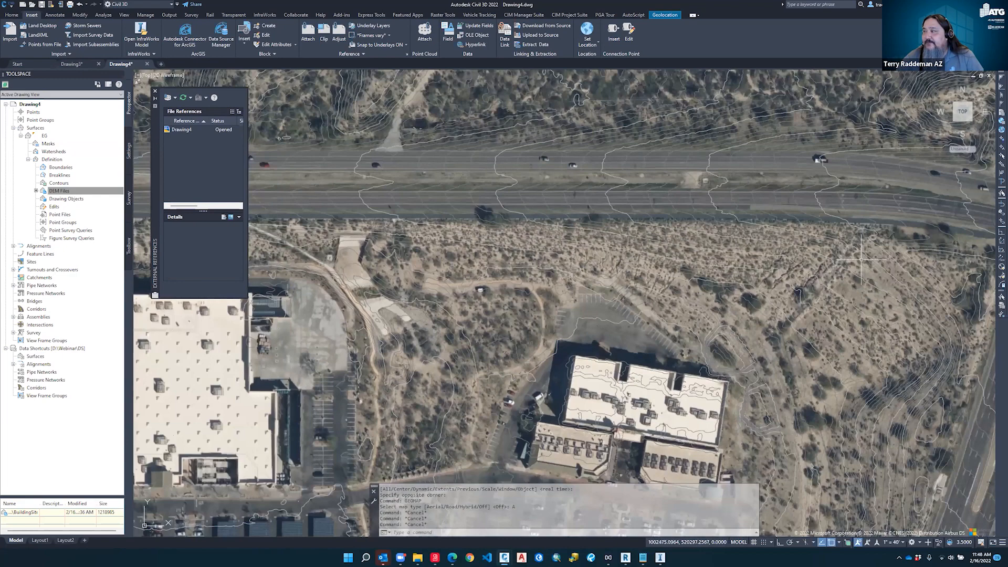
scroll(793, 310, up, 3)
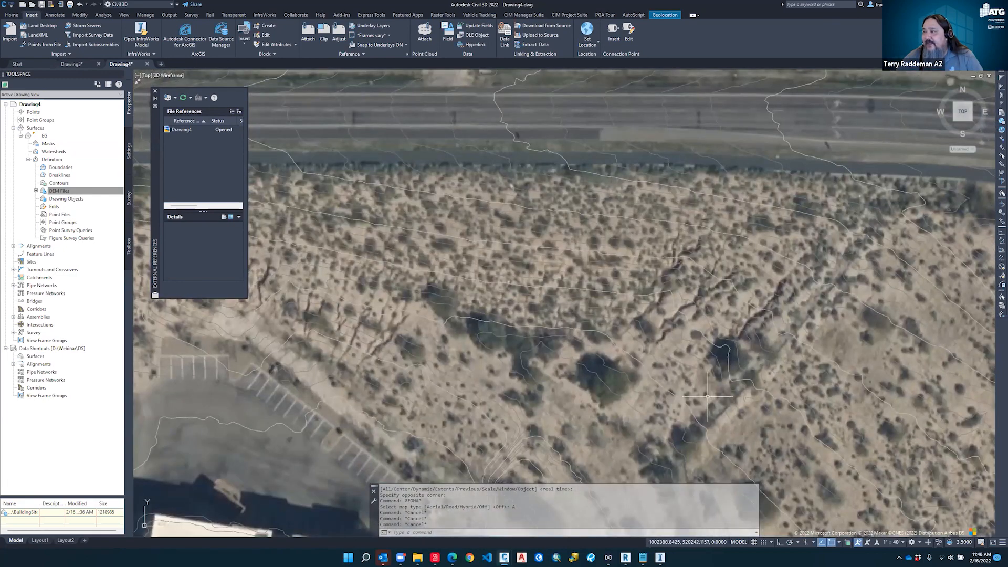
scroll(517, 223, down, 3)
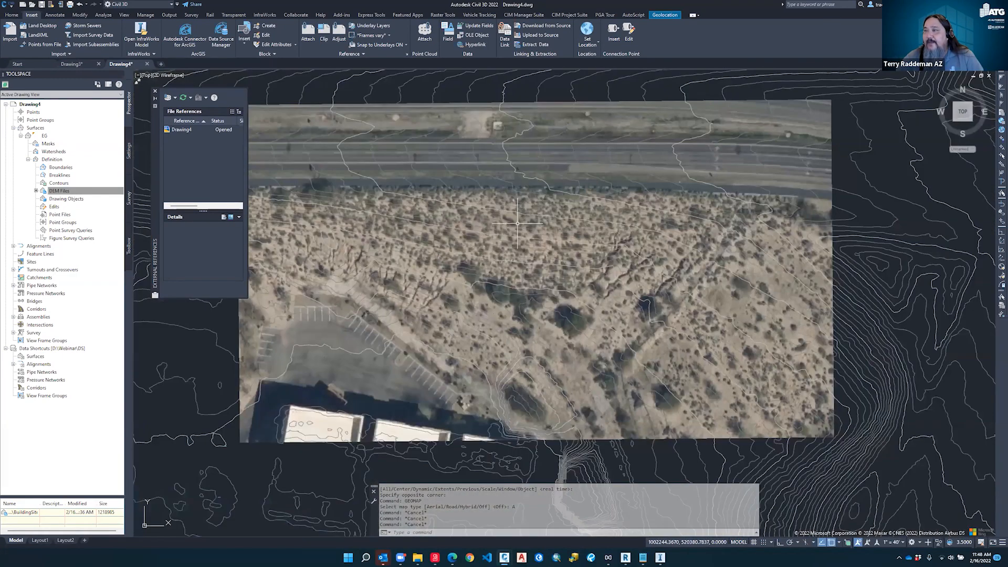
scroll(517, 223, up, 4)
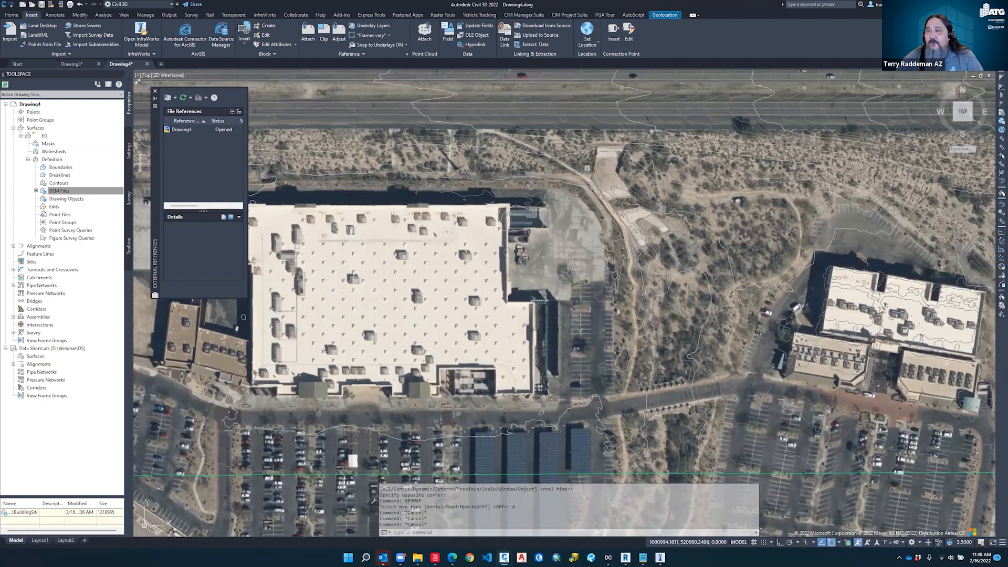
scroll(389, 322, down, 2)
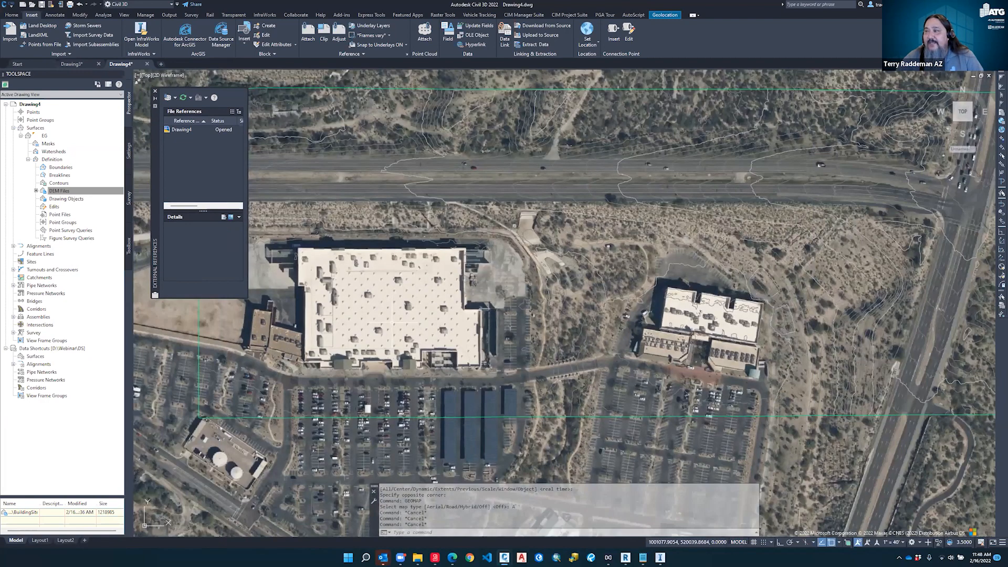
scroll(404, 322, down, 2)
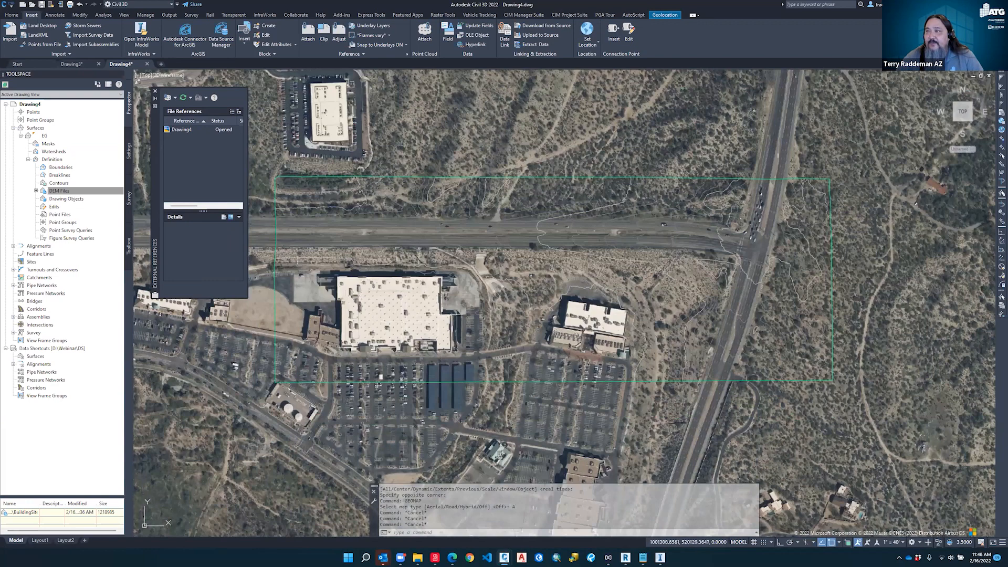
key(Escape)
key(Escape)
key(Escape)
key(Escape)
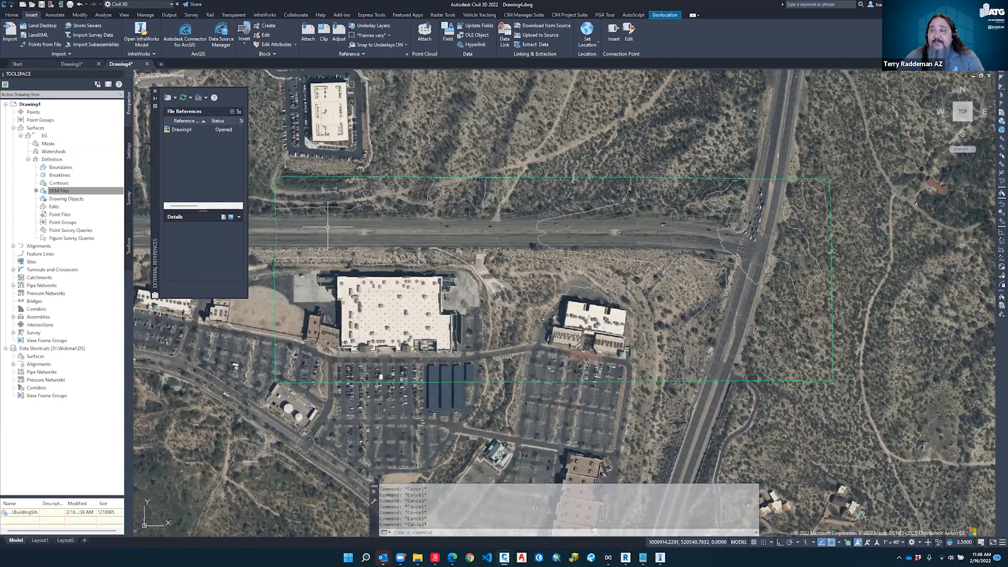
scroll(393, 214, down, 2)
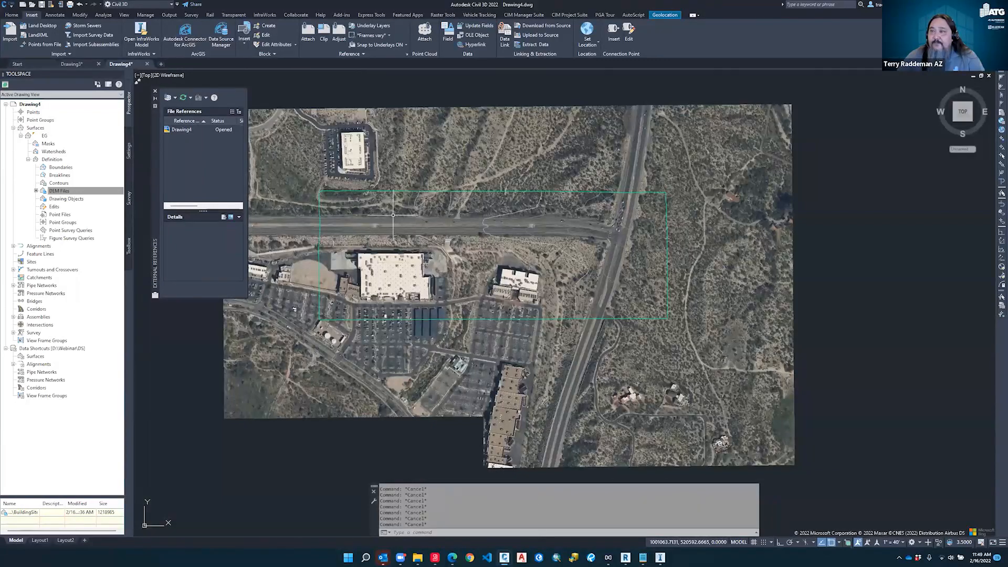
scroll(385, 256, up, 6)
scroll(397, 261, down, 4)
scroll(398, 261, down, 2)
scroll(397, 261, up, 8)
Orbit the EG surface in 3D to examine its contour relief with the aerial map turned on
text(orbit)
key(Return)
drag(555, 293, 666, 209)
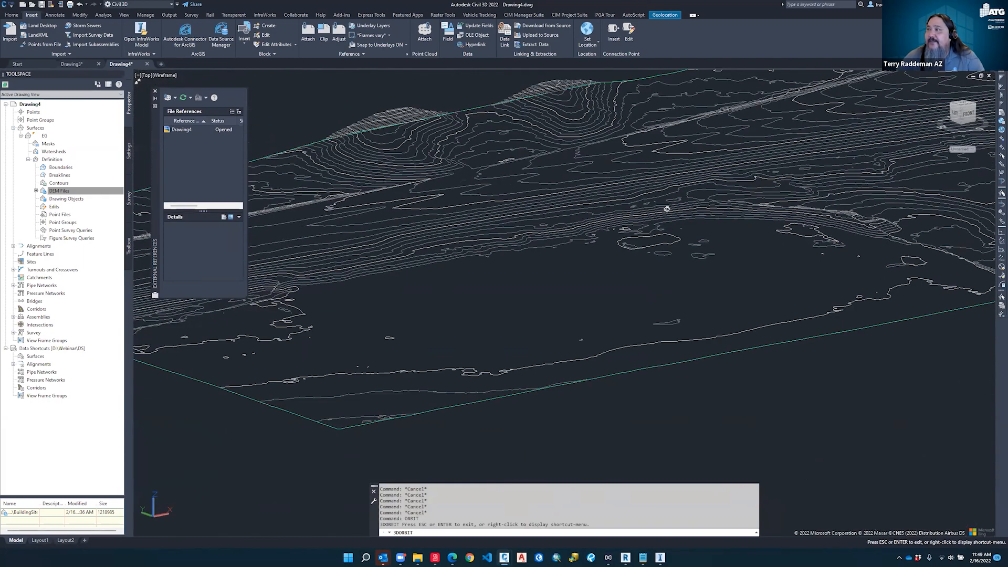
drag(750, 218, 588, 294)
Leave the orbit and restore the plan view for the current UCS
key(Escape)
key(Escape)
key(Escape)
text(plan)
key(Return)
key(Return)
key(Escape)
key(Escape)
key(Escape)
key(Escape)
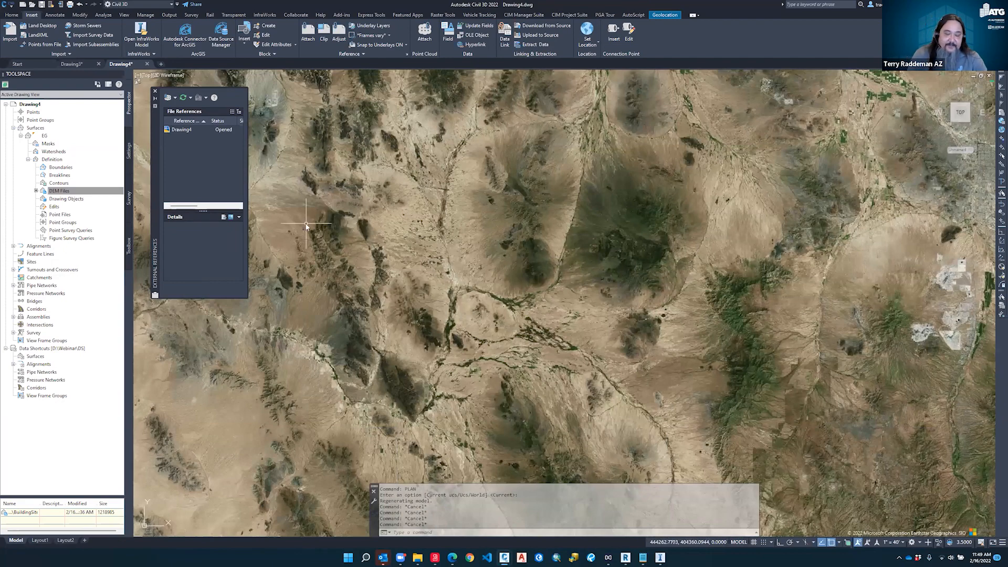
Set the online map type to Off with GEOMAP, leaving the EG contours in close view without imagery
key(BackSpace)
key(BackSpace)
text(geo)
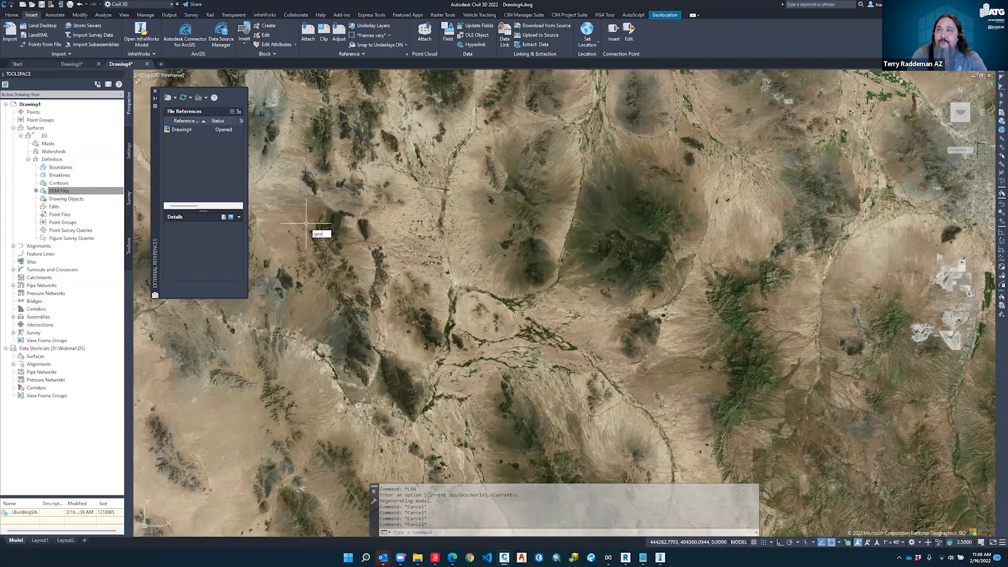
text(map)
key(Return)
click(334, 269)
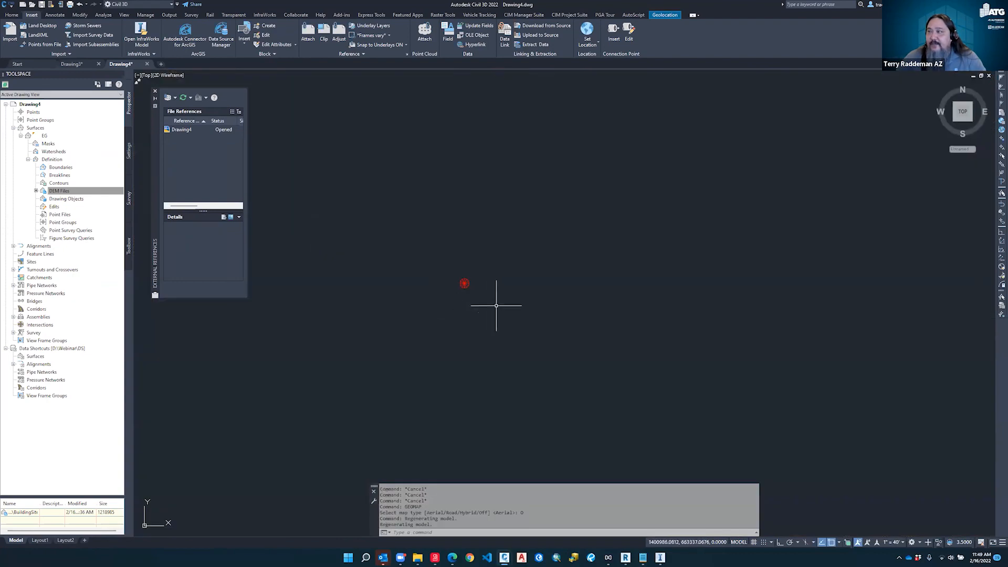
scroll(442, 371, down, 5)
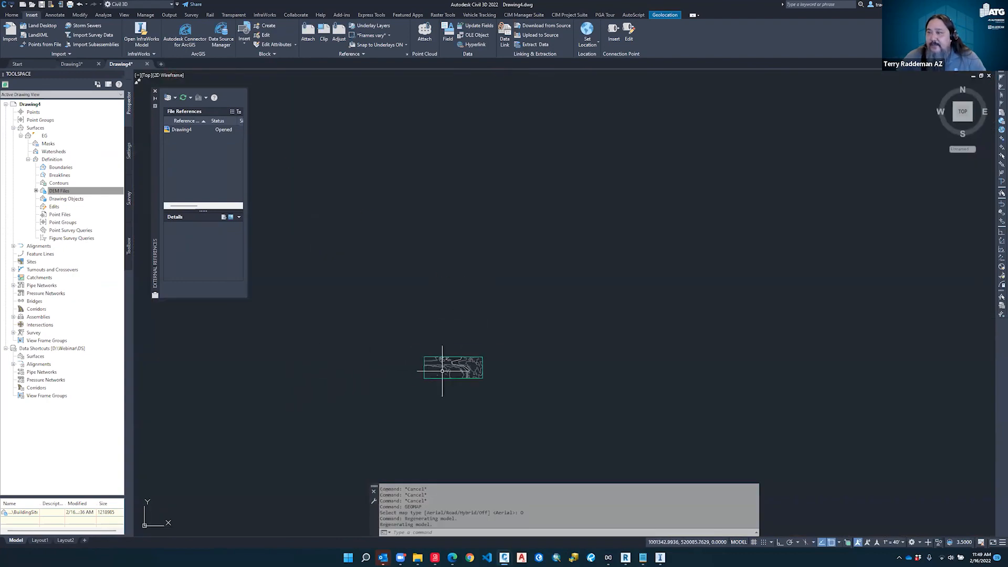
scroll(442, 371, up, 6)
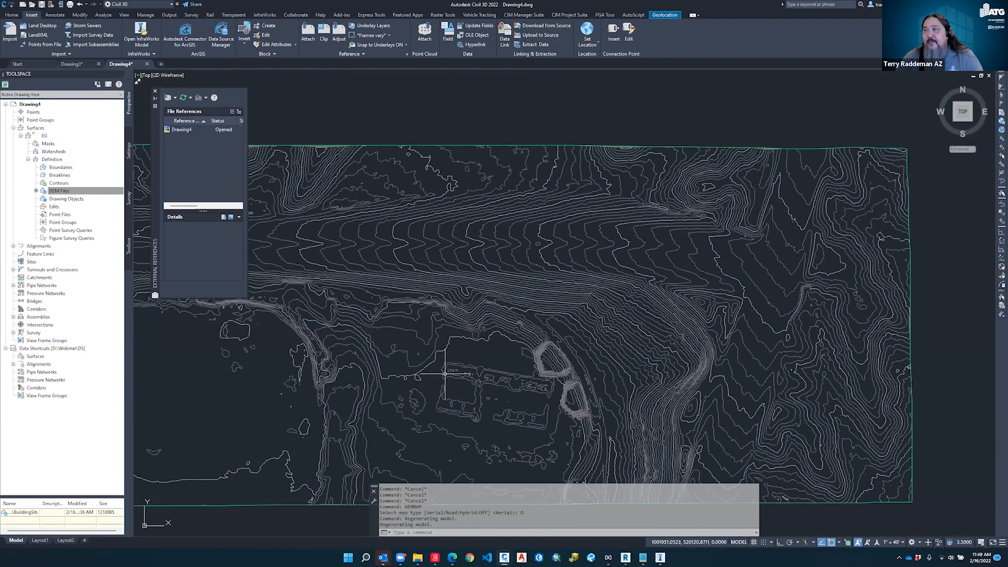
scroll(446, 374, up, 2)
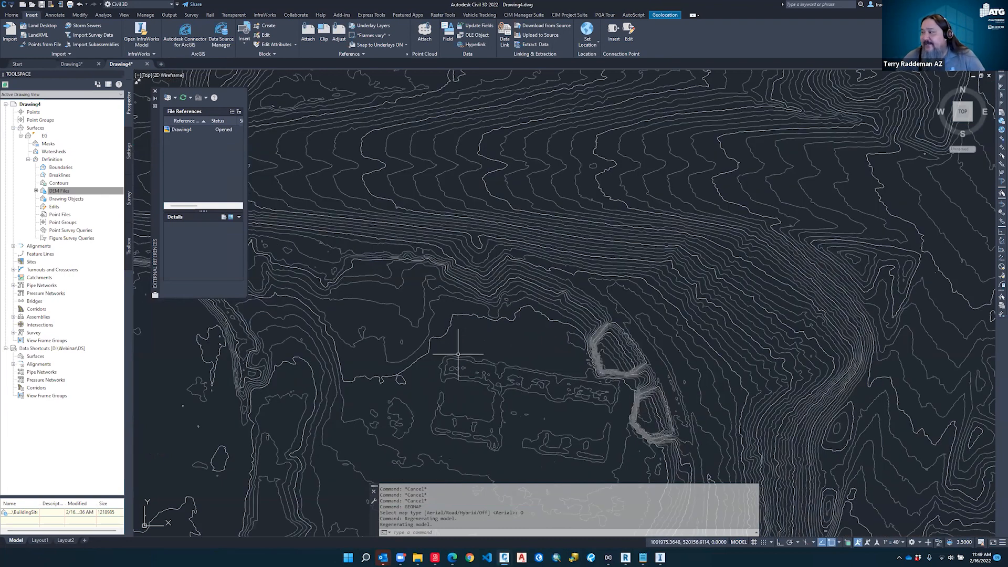
Review the Smooth Surface parameters for the EG surface's edits without applying any smoothing
right_click(63, 208)
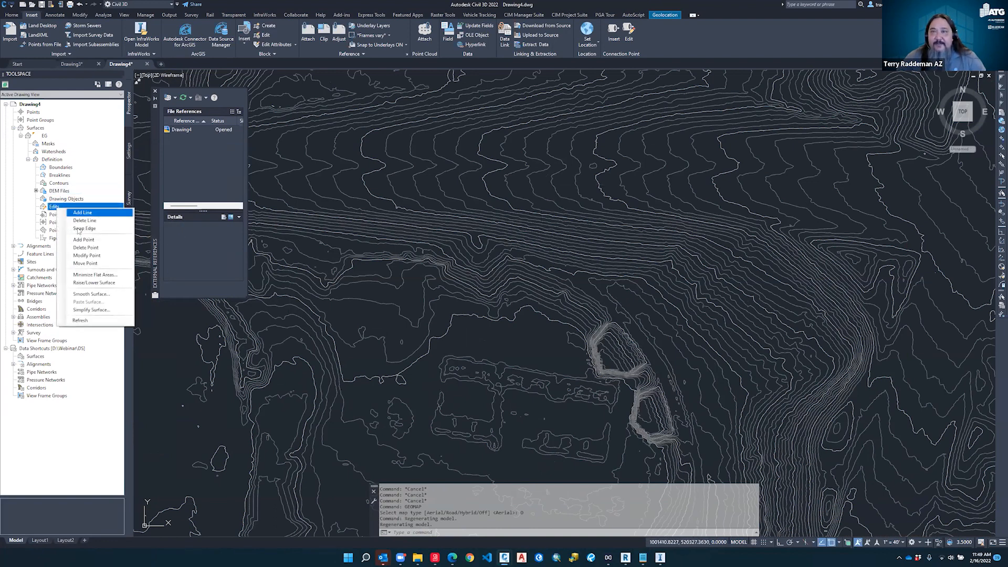
click(84, 294)
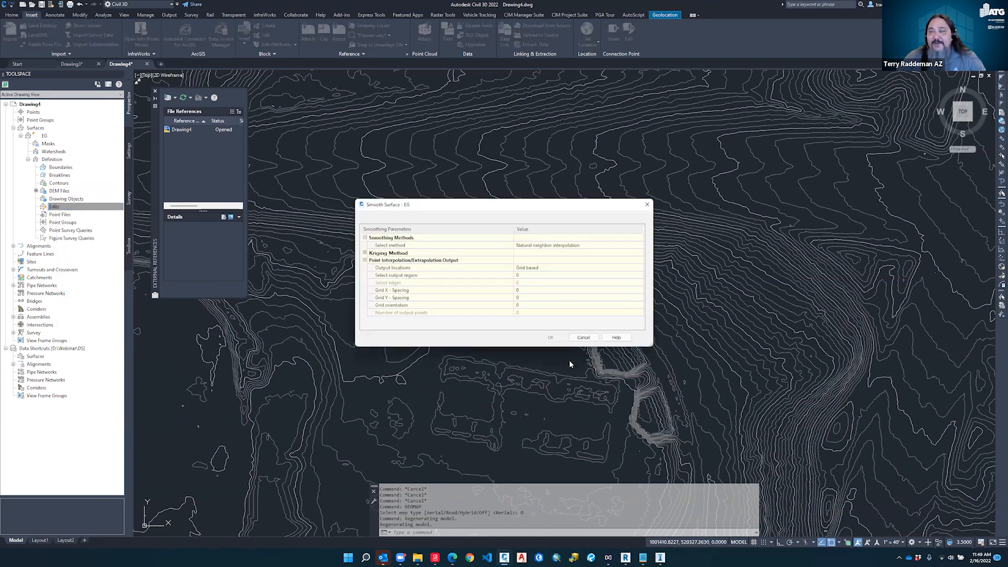
click(583, 337)
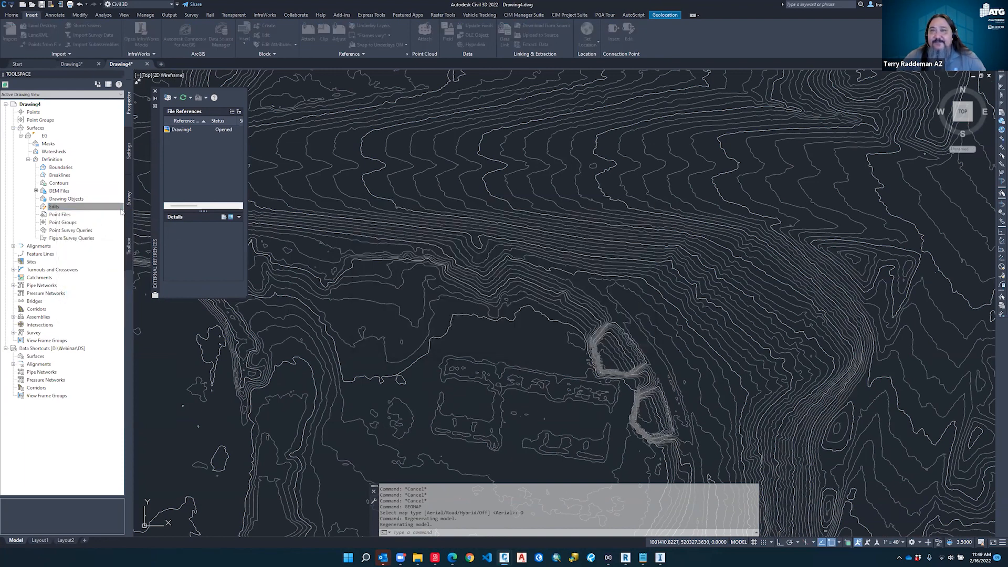
Review the EG surface's definition properties, including the edit operations and the DEM import entry
right_click(46, 136)
click(77, 141)
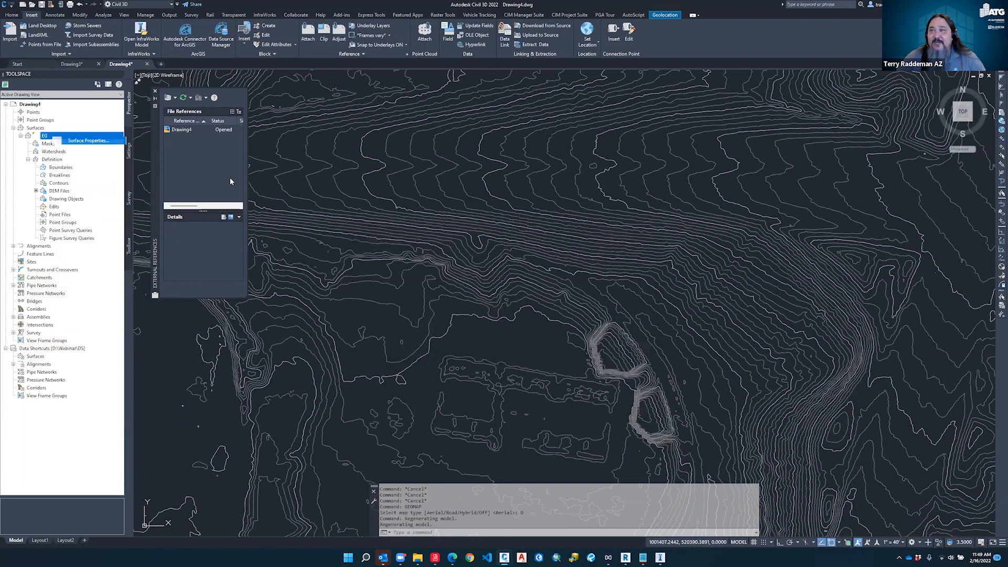
click(412, 198)
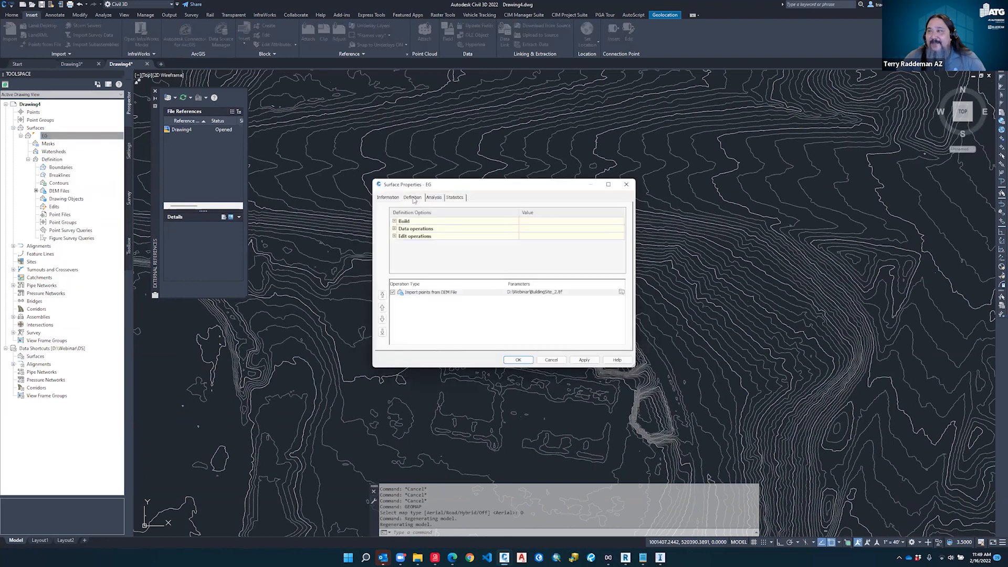
click(394, 237)
scroll(431, 252, down, 5)
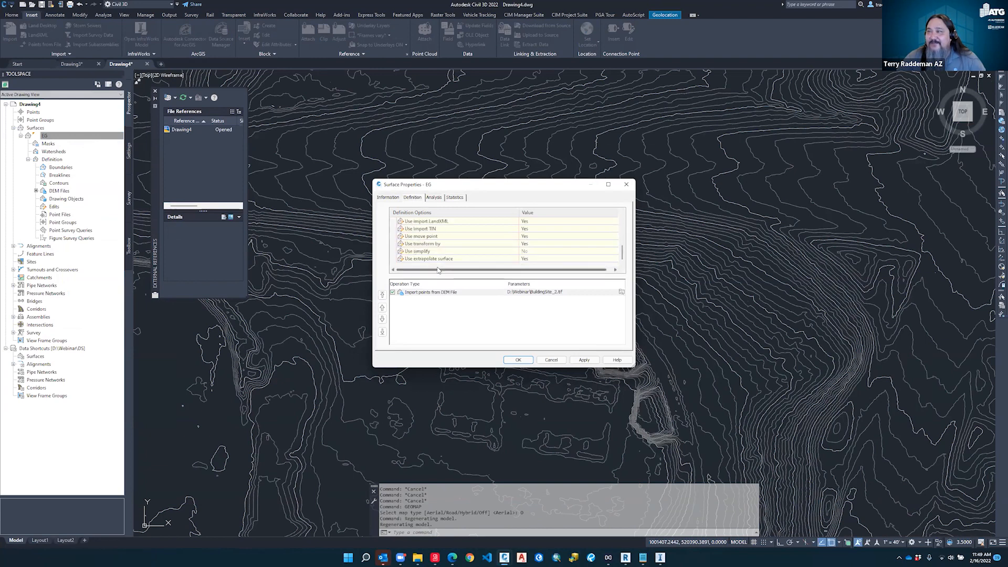
click(393, 199)
click(412, 198)
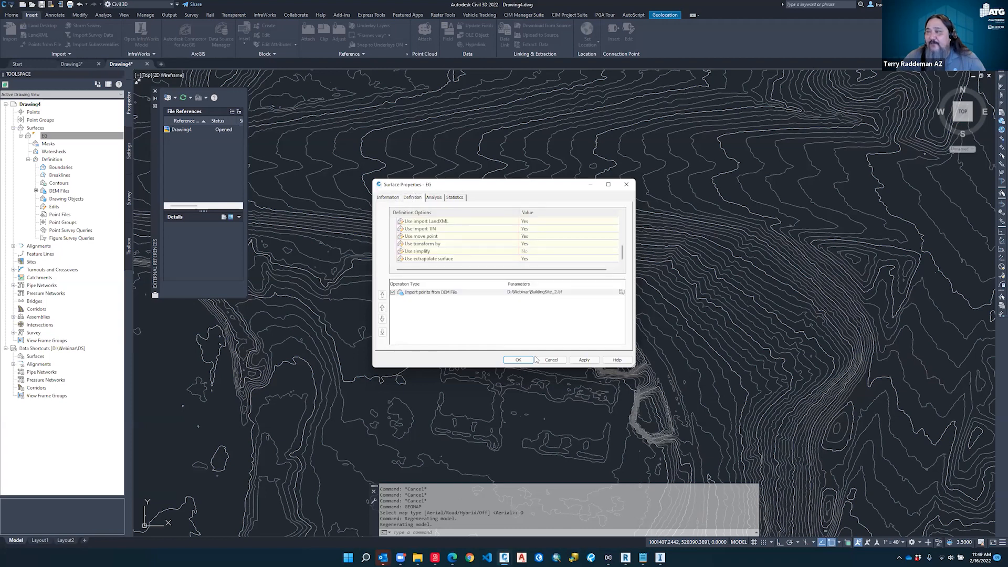
click(518, 360)
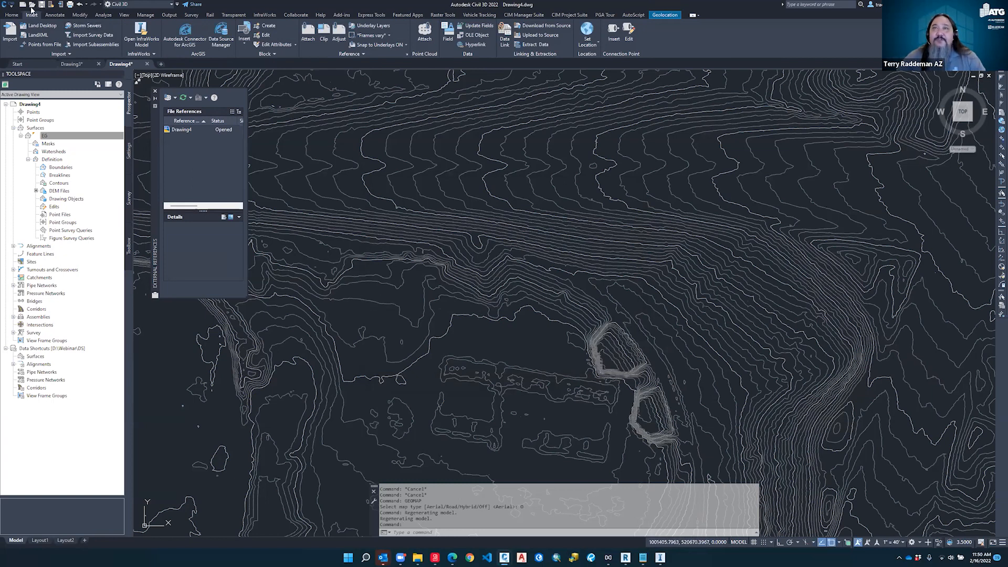
Start a new drawing and return to Drawing3 to check on the surface created from the BuildingSite point cloud
click(23, 5)
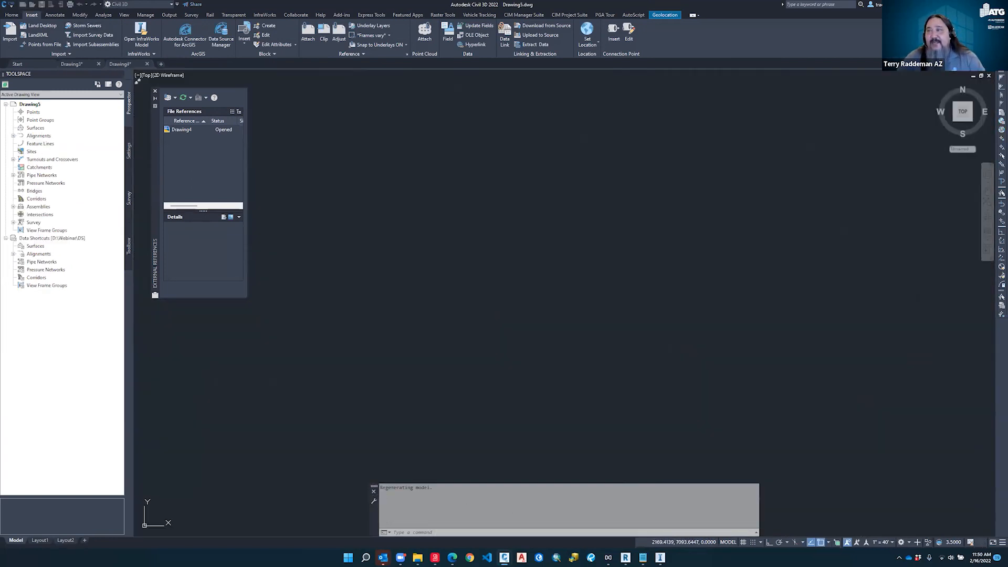
click(84, 64)
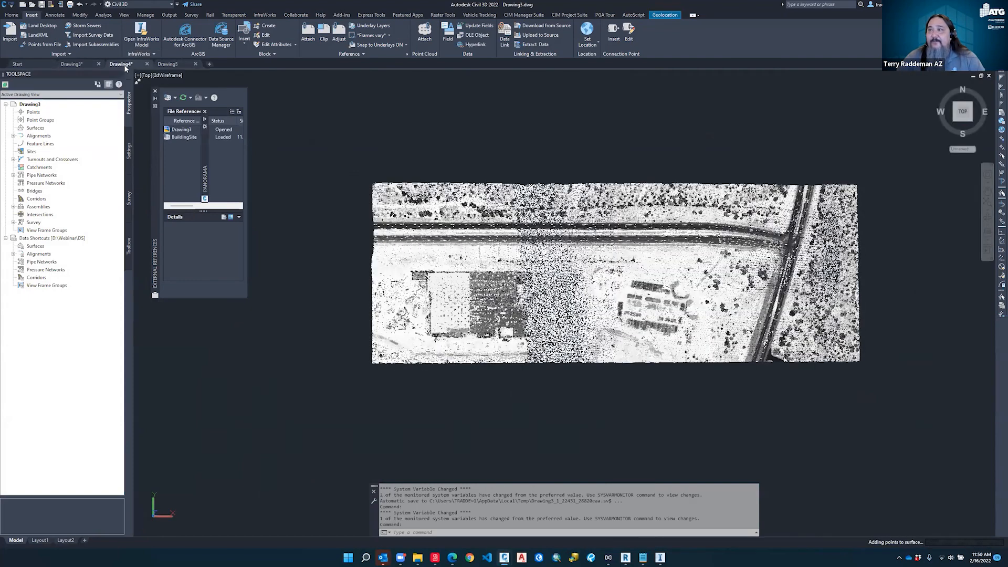
click(124, 65)
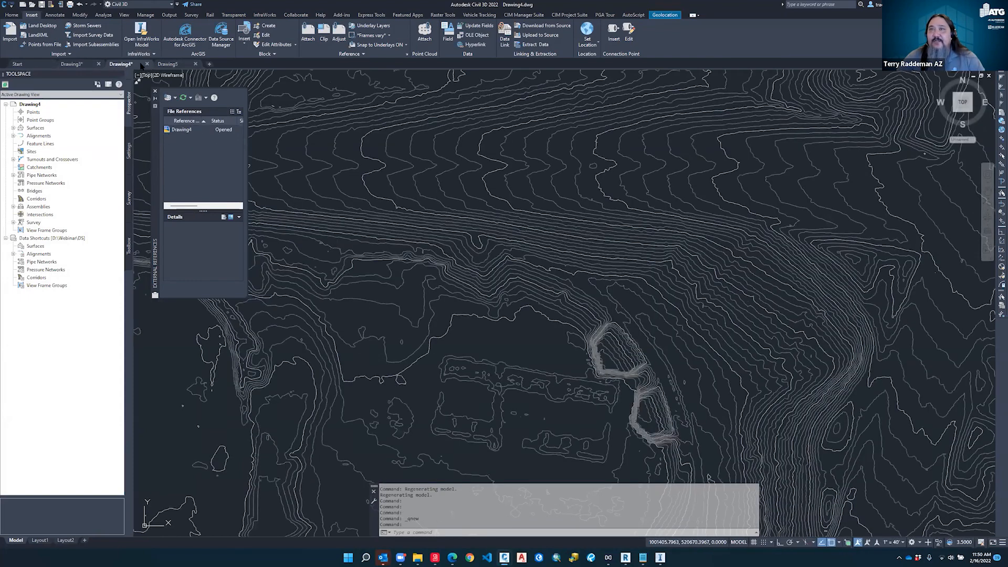
click(72, 64)
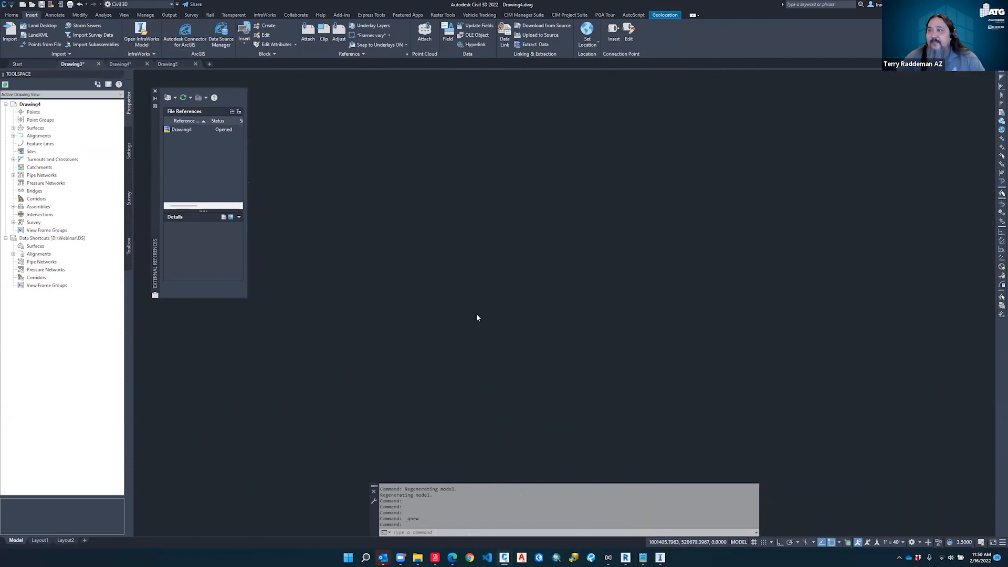
scroll(524, 332, up, 3)
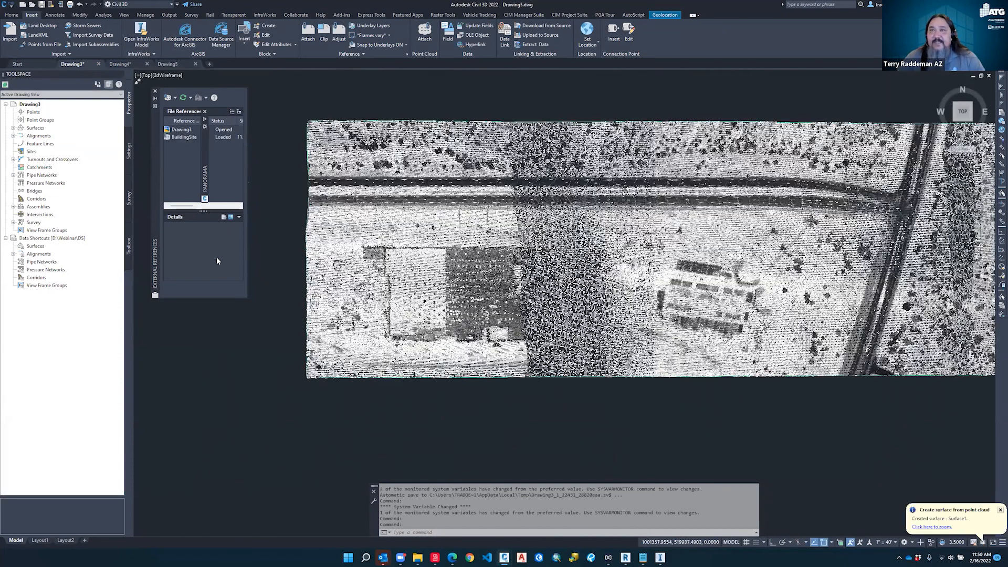
scroll(524, 331, down, 5)
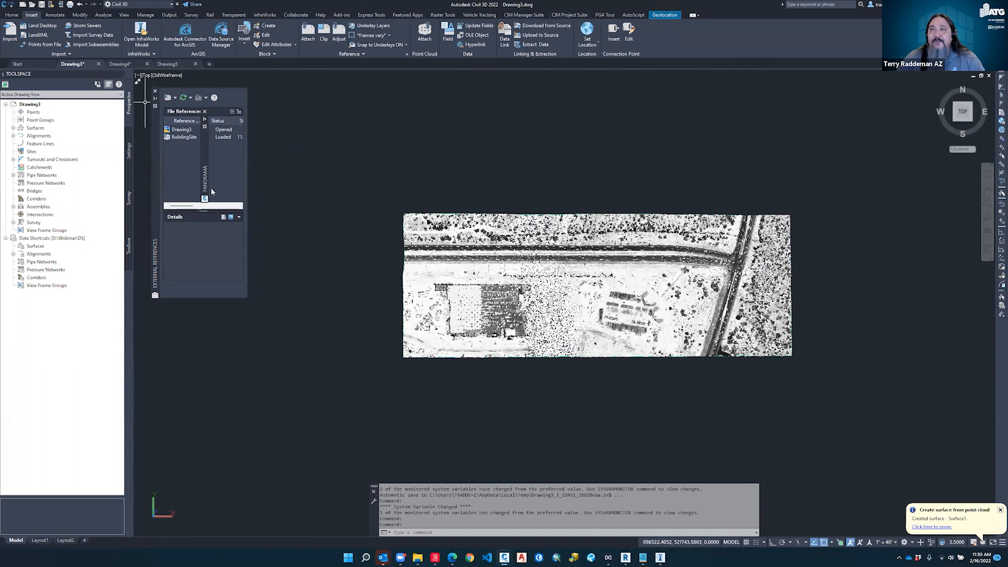
Detach the BuildingSite point cloud from Drawing3's external references
click(187, 138)
right_click(186, 138)
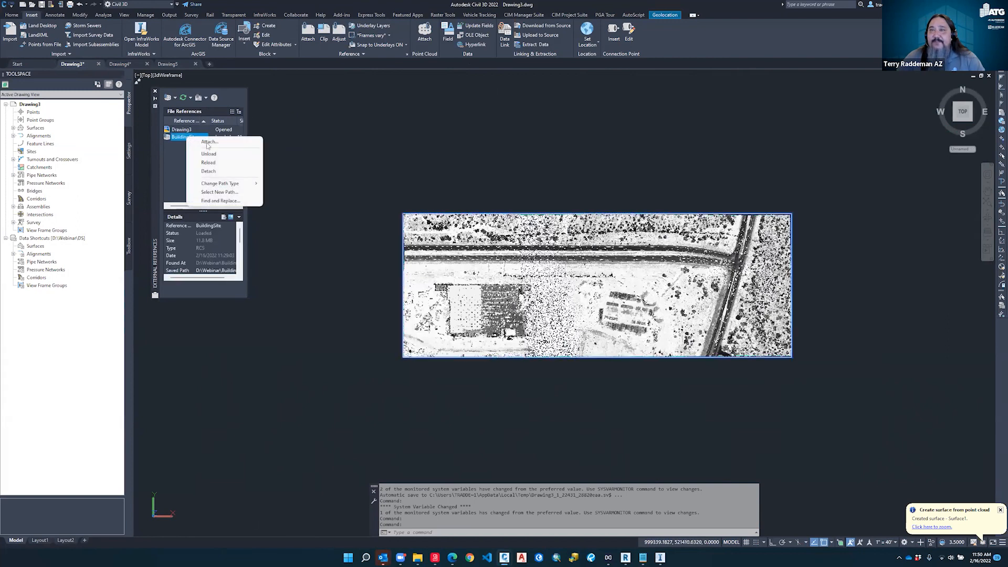
click(209, 171)
Examine the contours of the surface created from the point cloud in Drawing3, both overall and around the building pad and road
scroll(562, 275, up, 3)
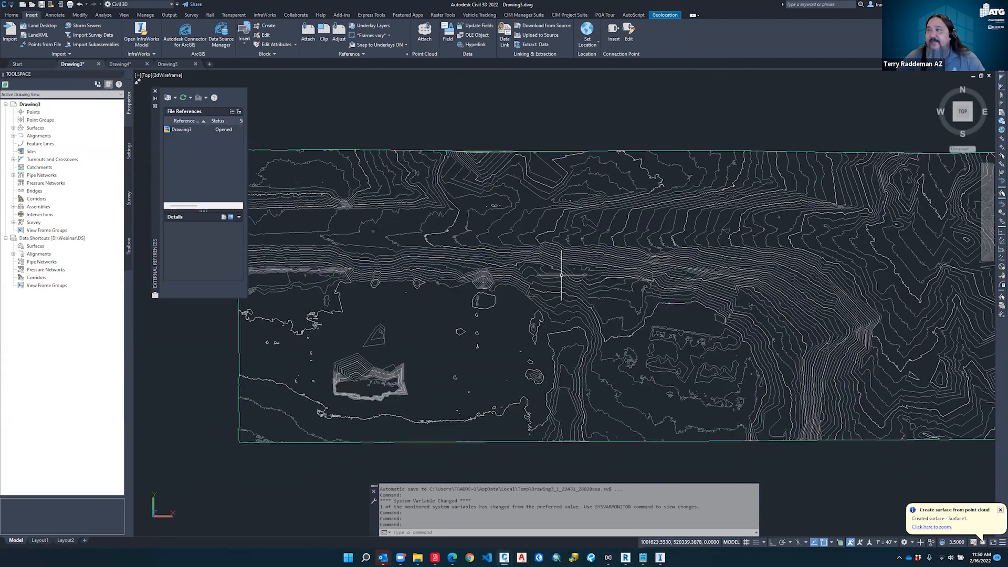
scroll(664, 253, up, 2)
key(Escape)
key(Escape)
key(Escape)
key(Escape)
key(Escape)
key(Escape)
key(Escape)
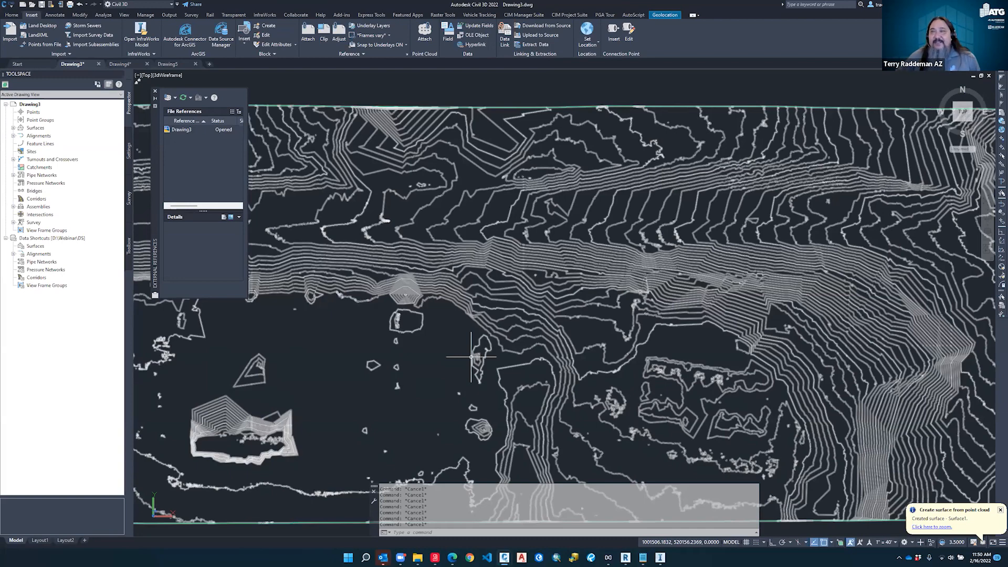
scroll(421, 269, down, 5)
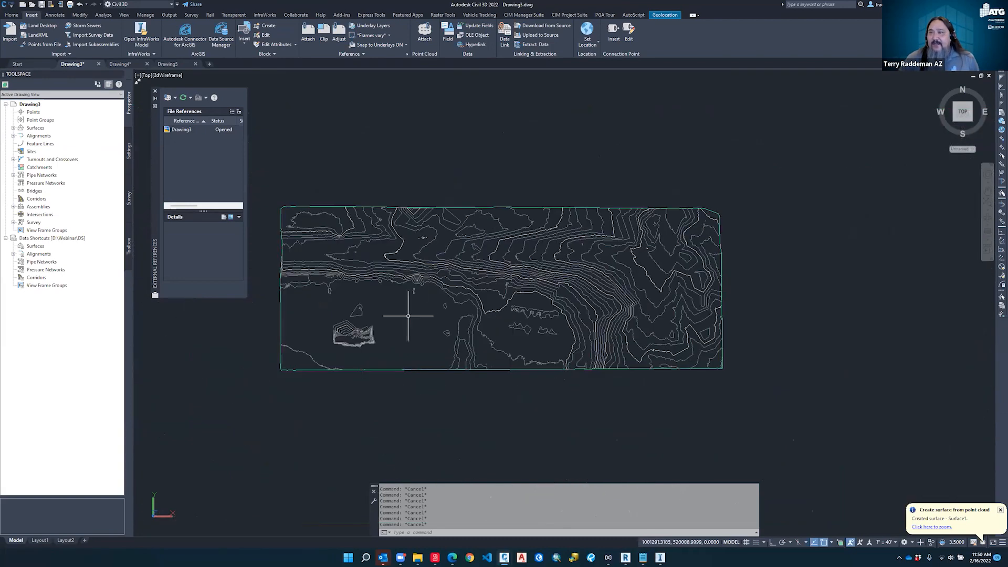
scroll(362, 336, up, 2)
scroll(362, 336, down, 3)
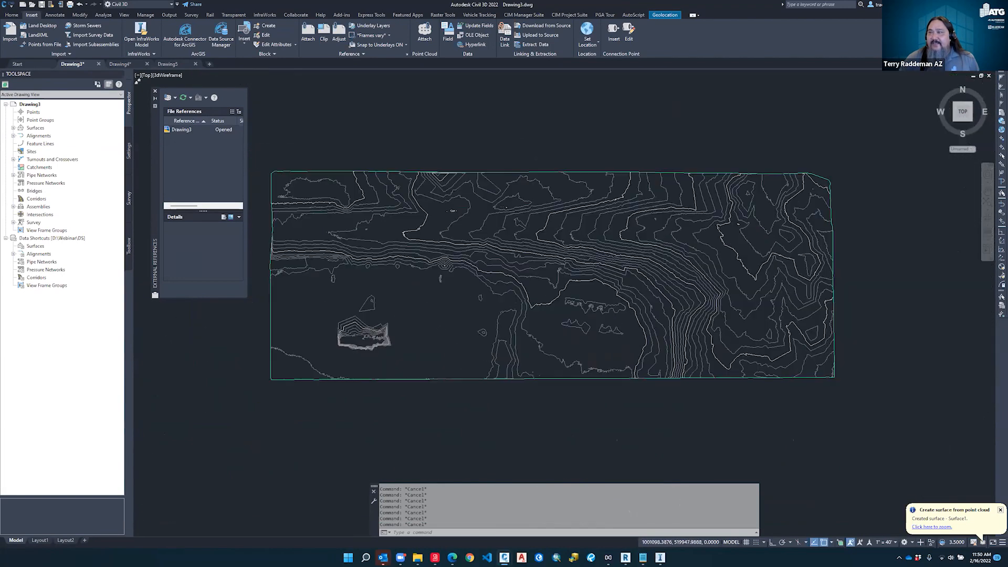
scroll(471, 264, up, 5)
scroll(436, 274, up, 2)
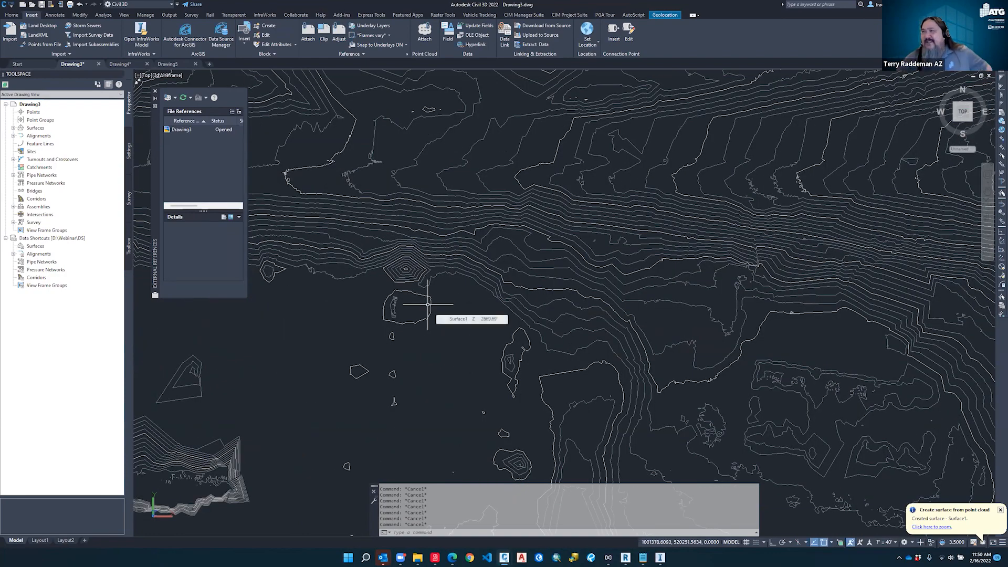
scroll(637, 328, down, 5)
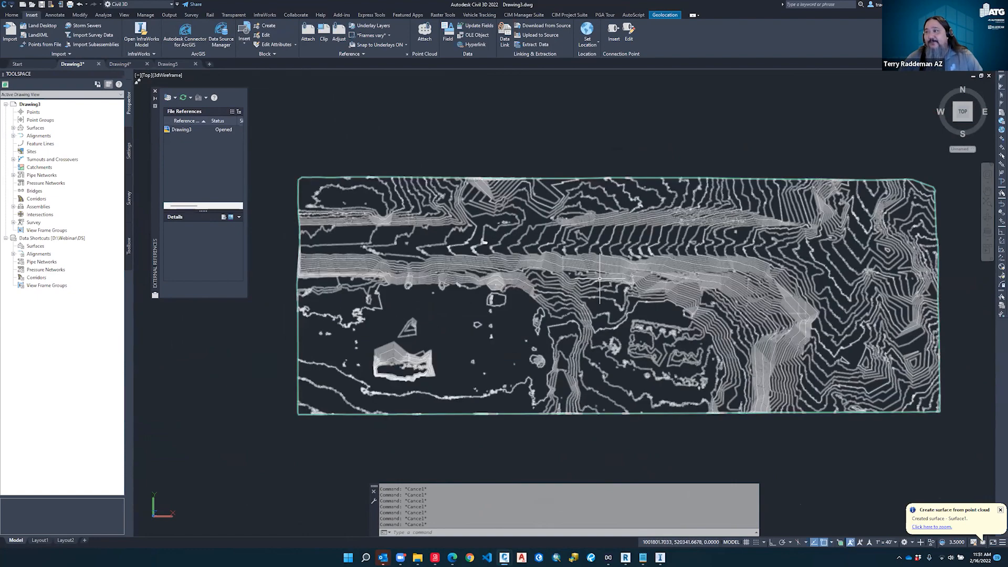
scroll(623, 261, up, 5)
Switch to Drawing4 and review the EG surface's general statistics in its surface properties without changing anything
click(121, 64)
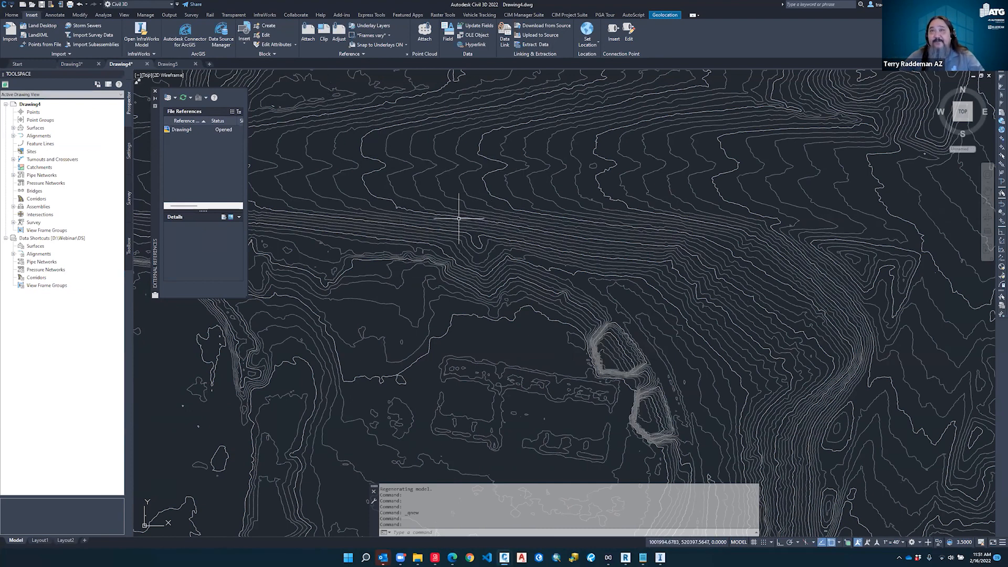
mouse_move(177, 66)
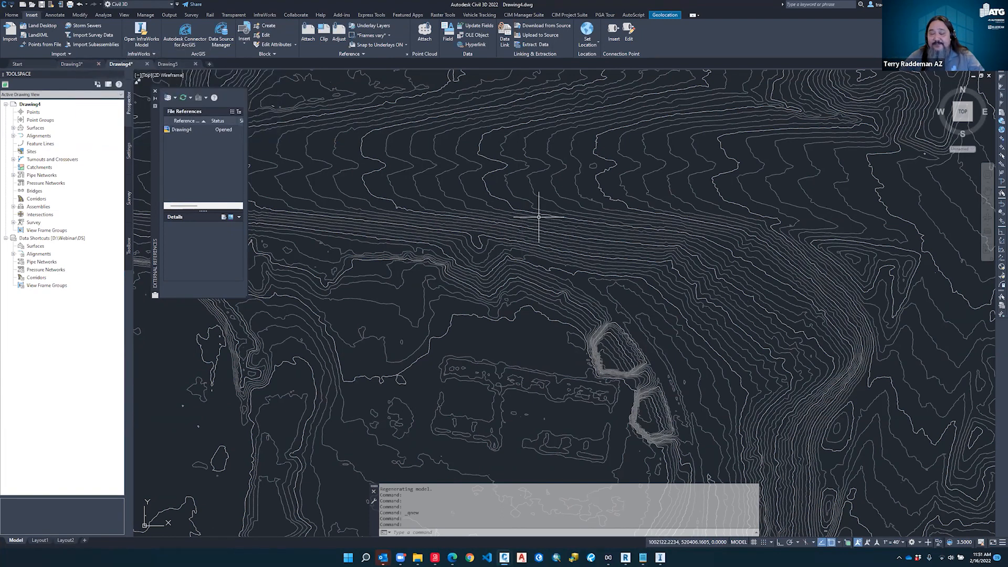
mouse_move(538, 216)
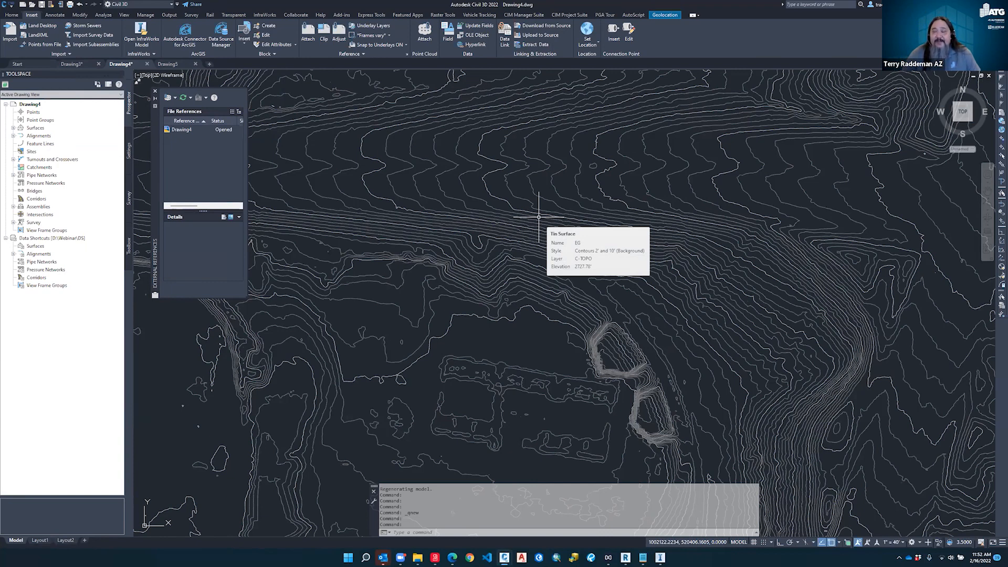
click(412, 135)
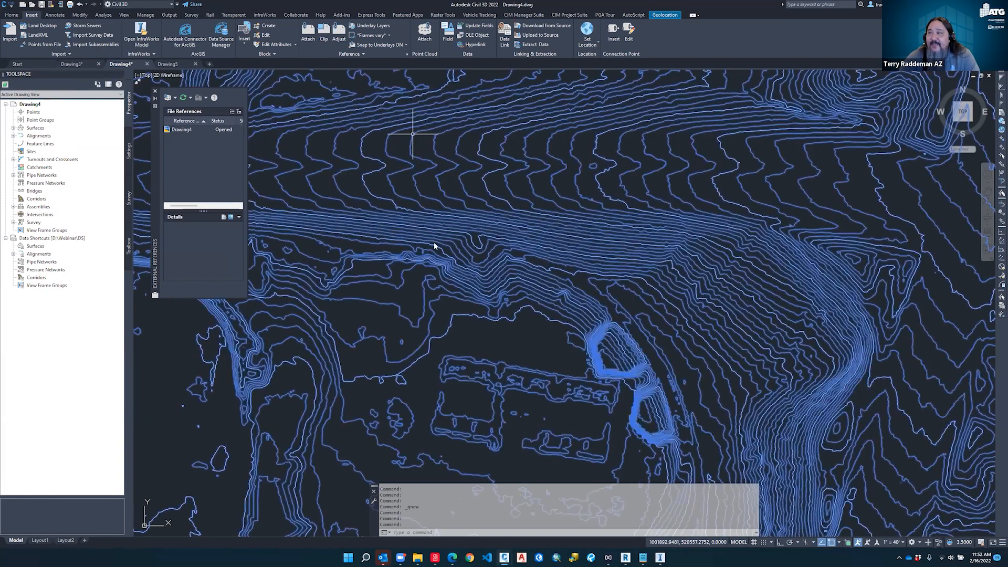
right_click(413, 135)
click(441, 223)
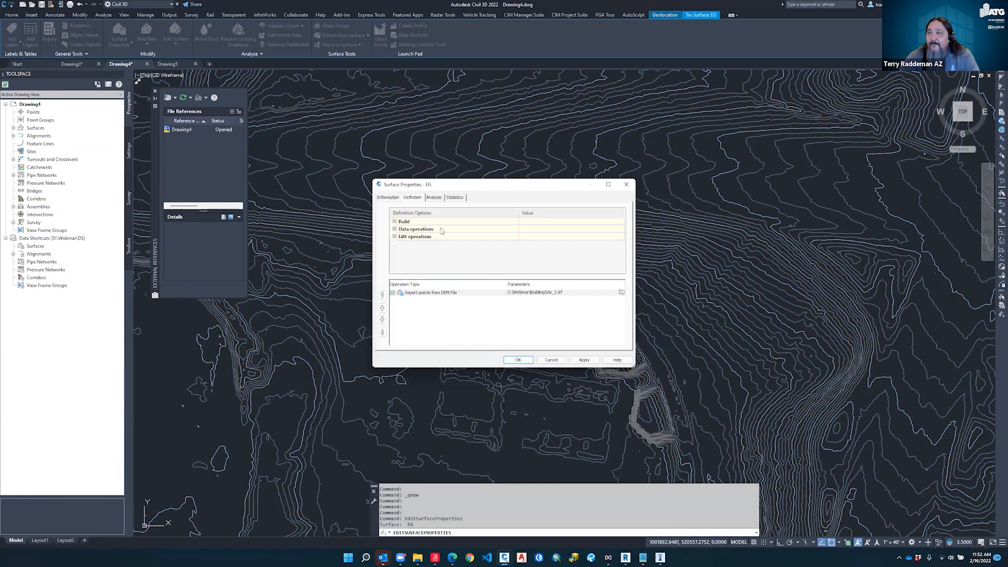
click(455, 197)
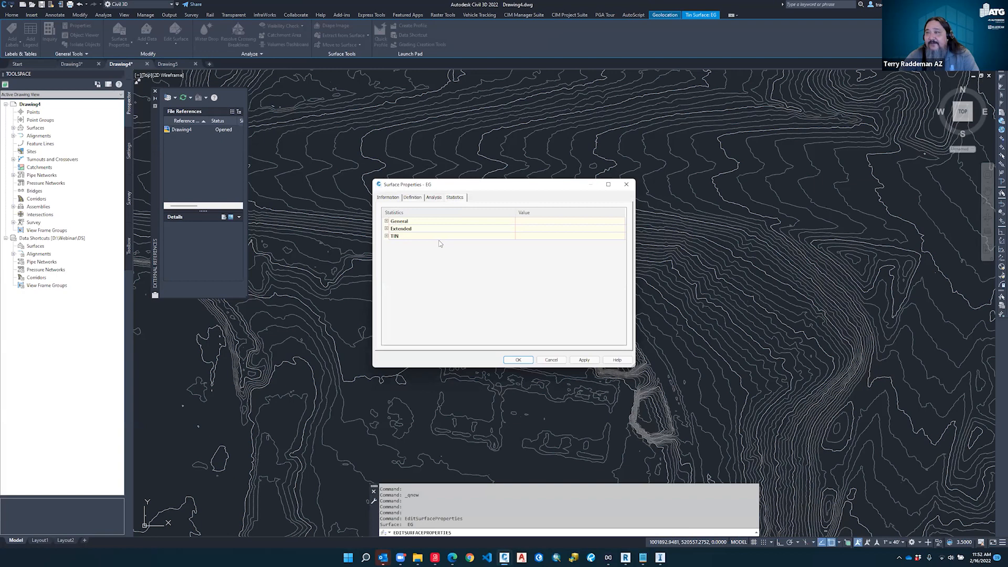
click(386, 221)
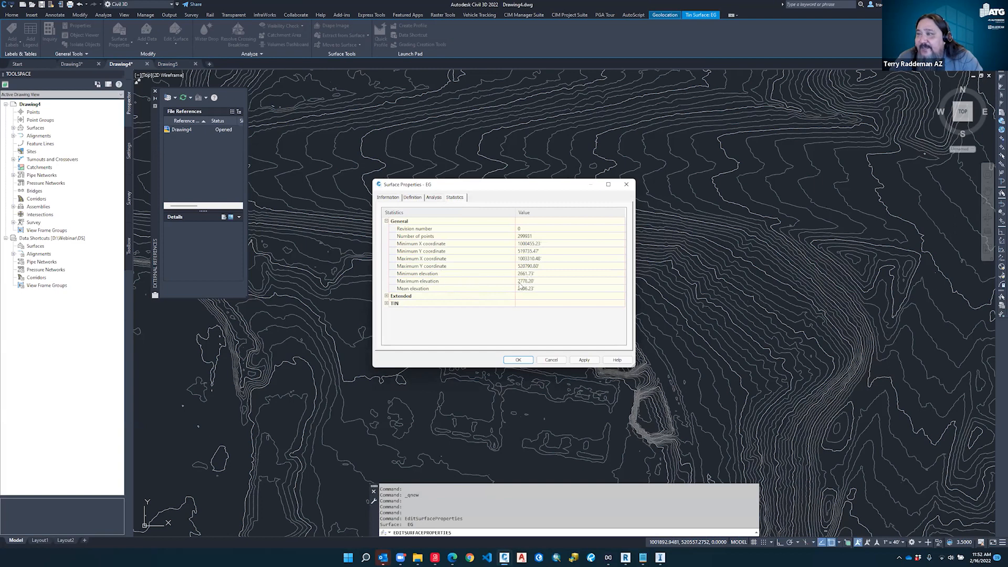
click(551, 360)
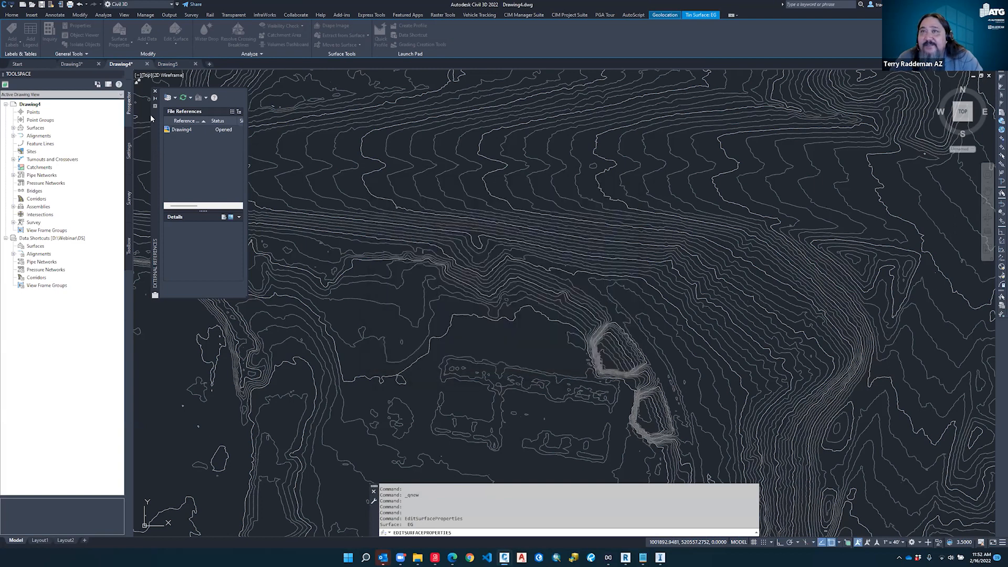
Return to Drawing3 and review the general statistics in Surface1's surface properties
click(167, 64)
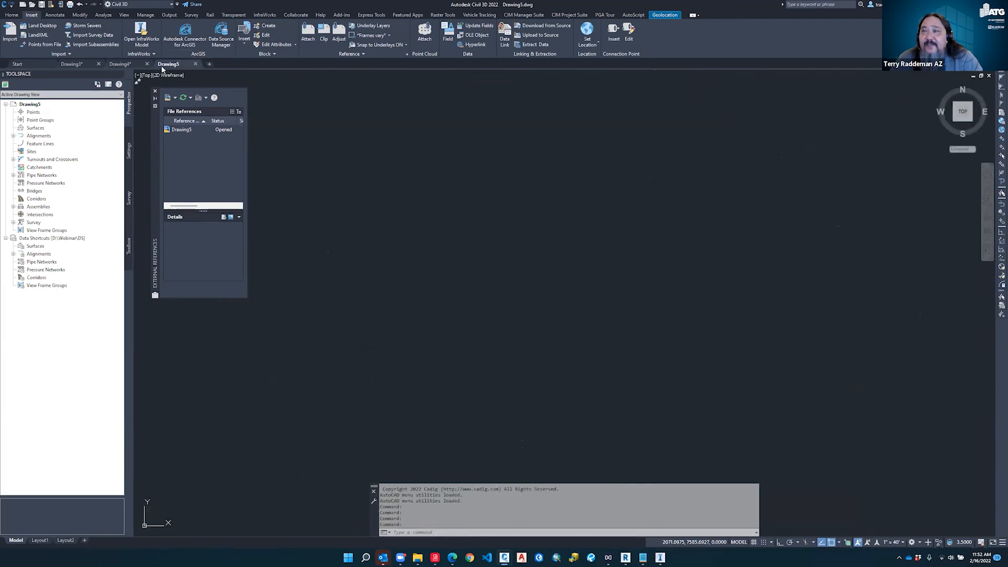
click(72, 64)
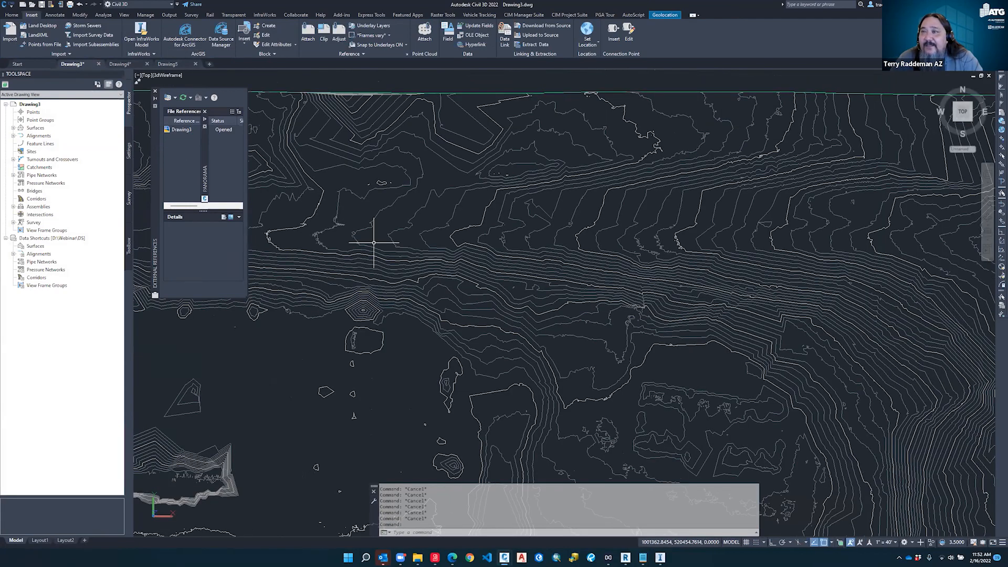
click(373, 259)
right_click(372, 259)
click(404, 345)
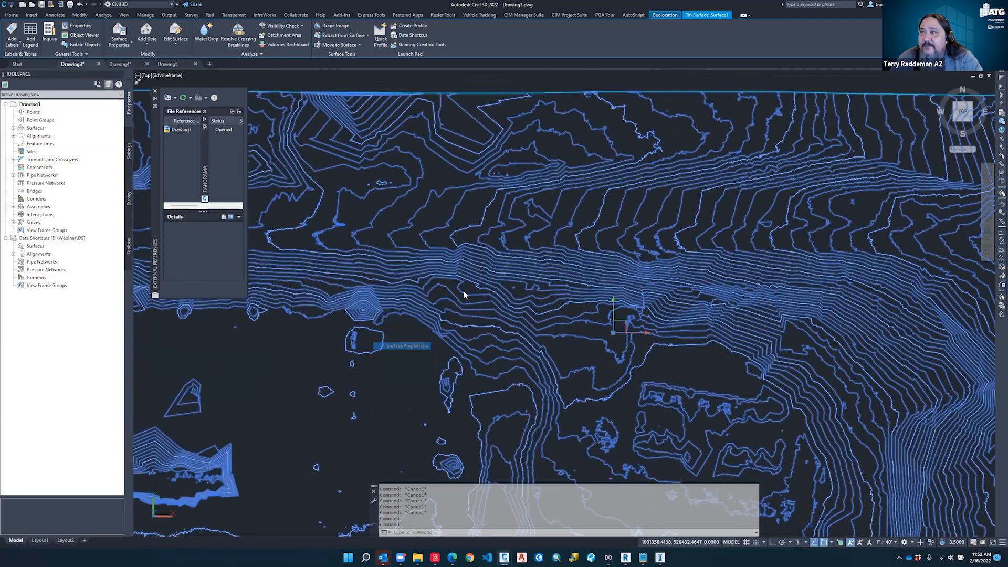
click(438, 198)
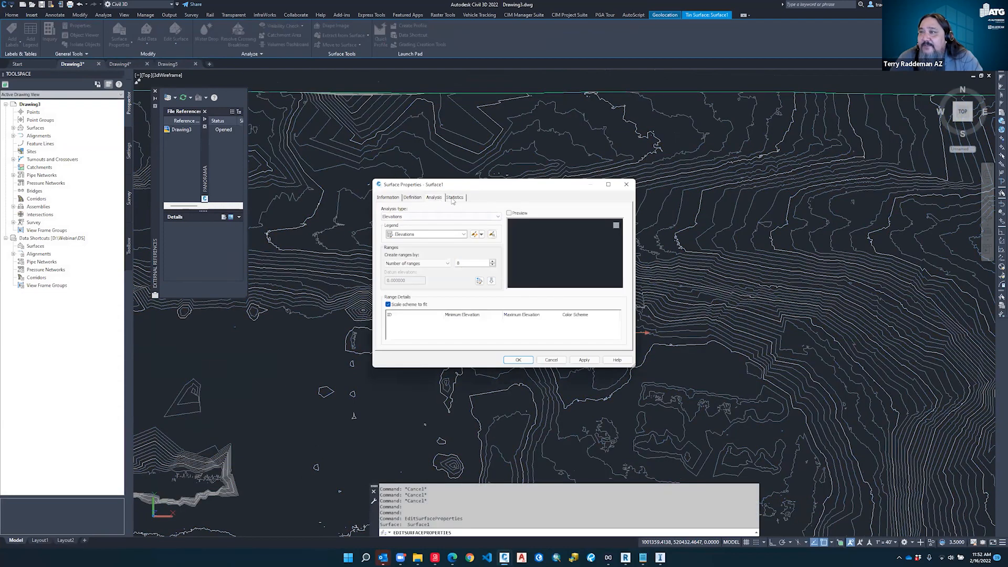
click(449, 198)
click(387, 221)
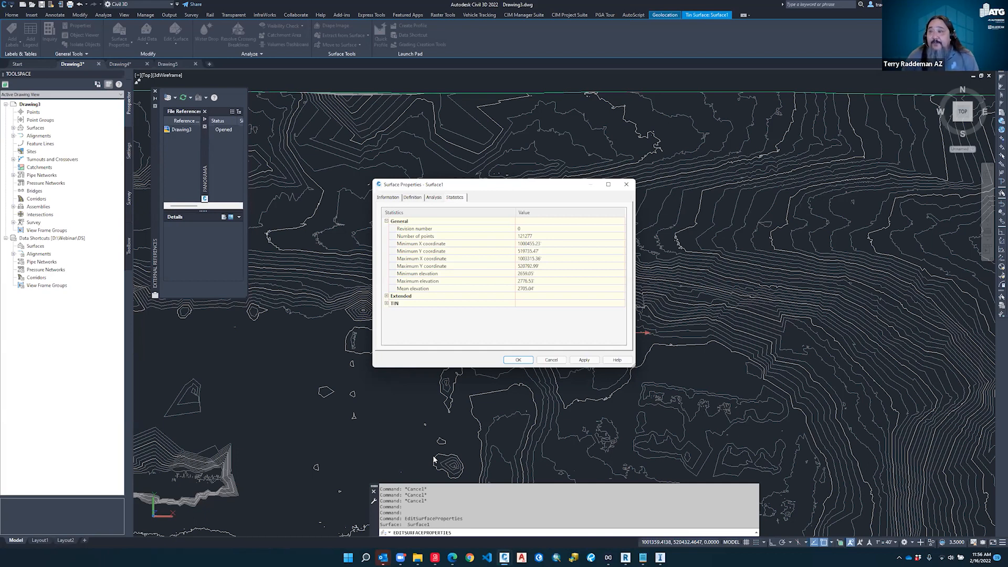
Switch to InfraWorks, open the recent Site2 model and inspect its point cloud around the white-roofed house
click(660, 557)
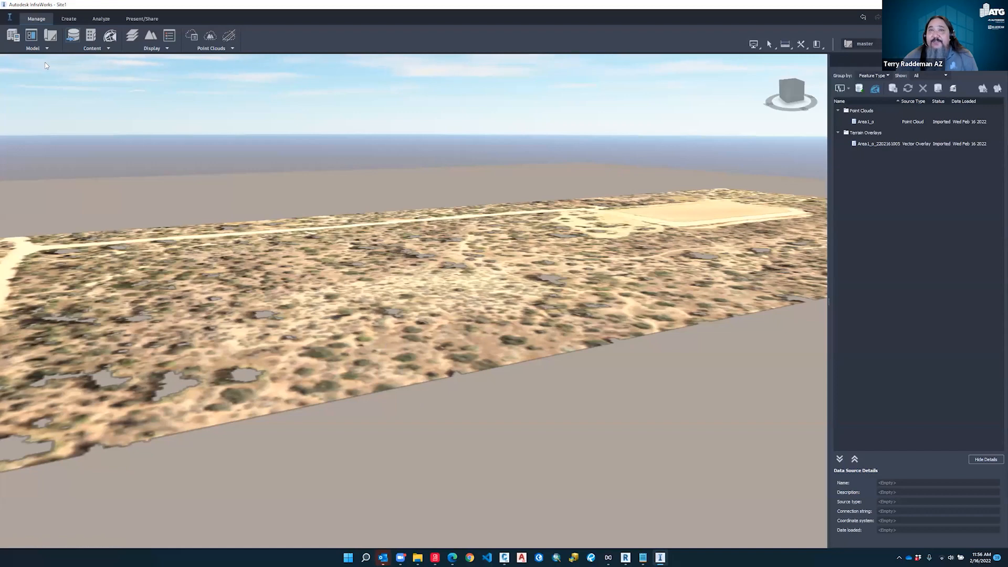
click(9, 17)
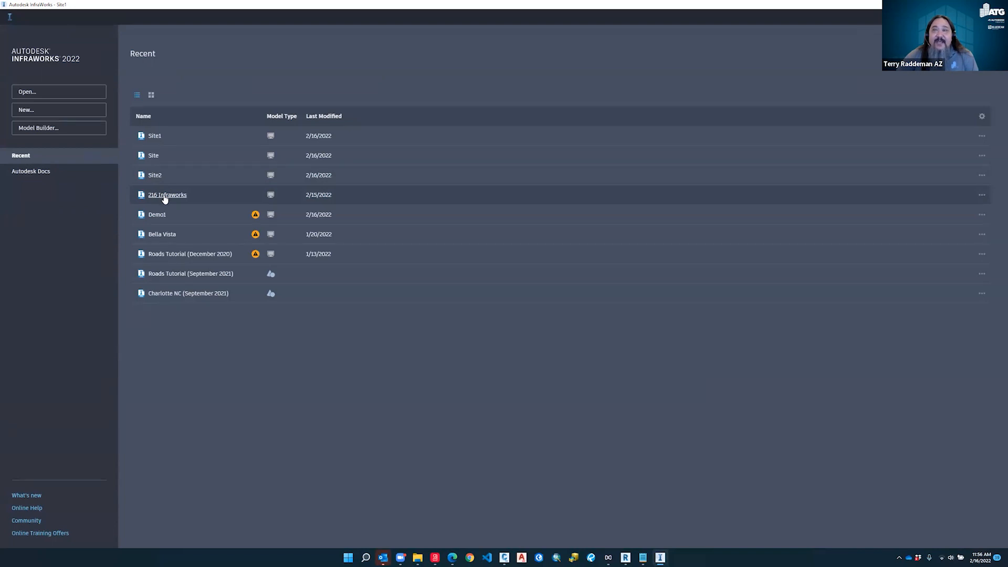
click(155, 136)
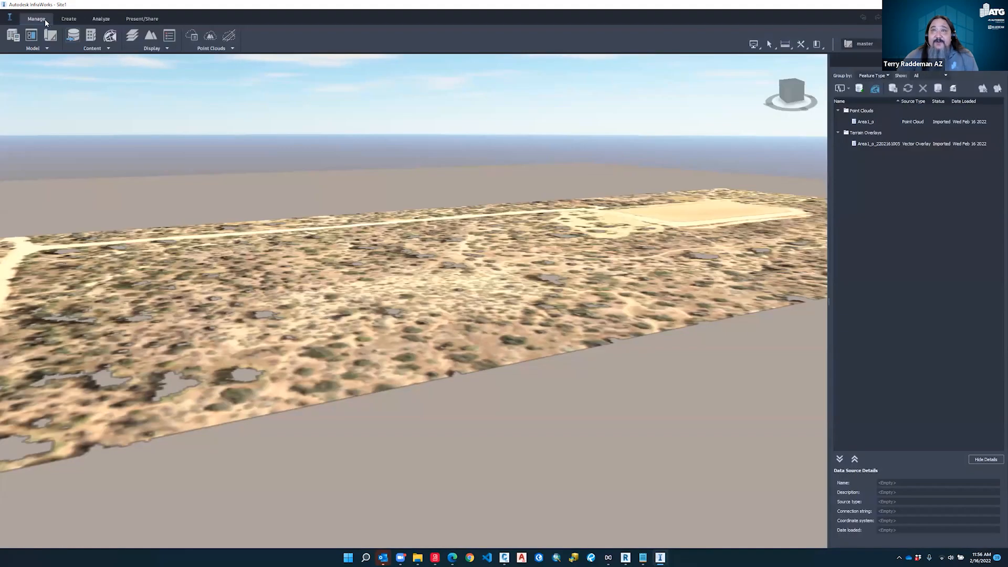
click(9, 18)
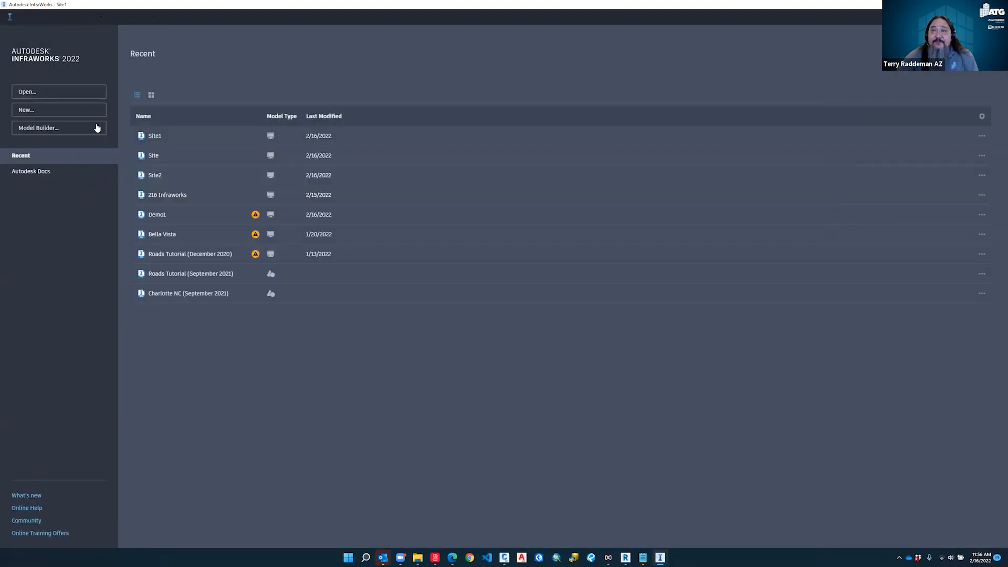
click(155, 179)
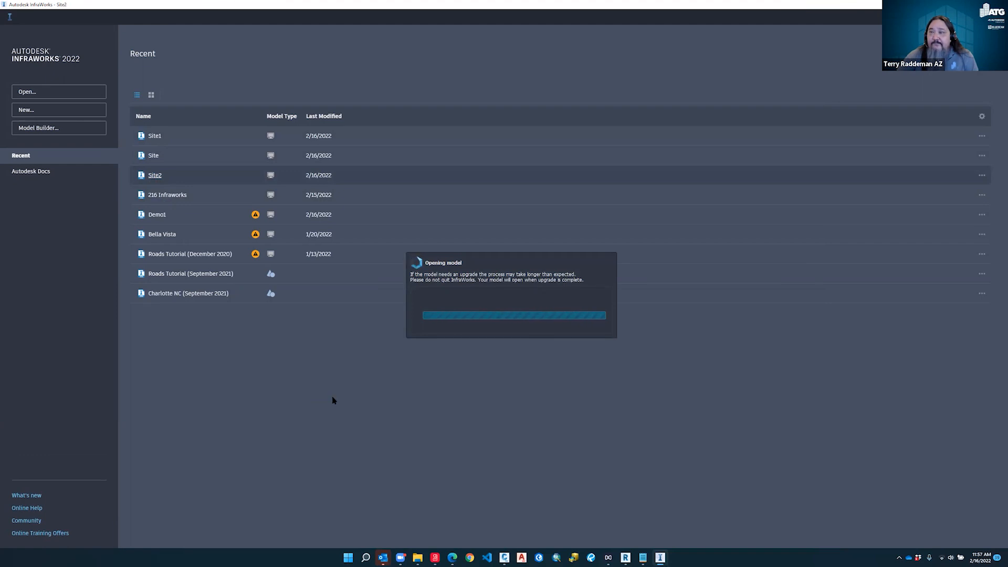
scroll(375, 394, down, 2)
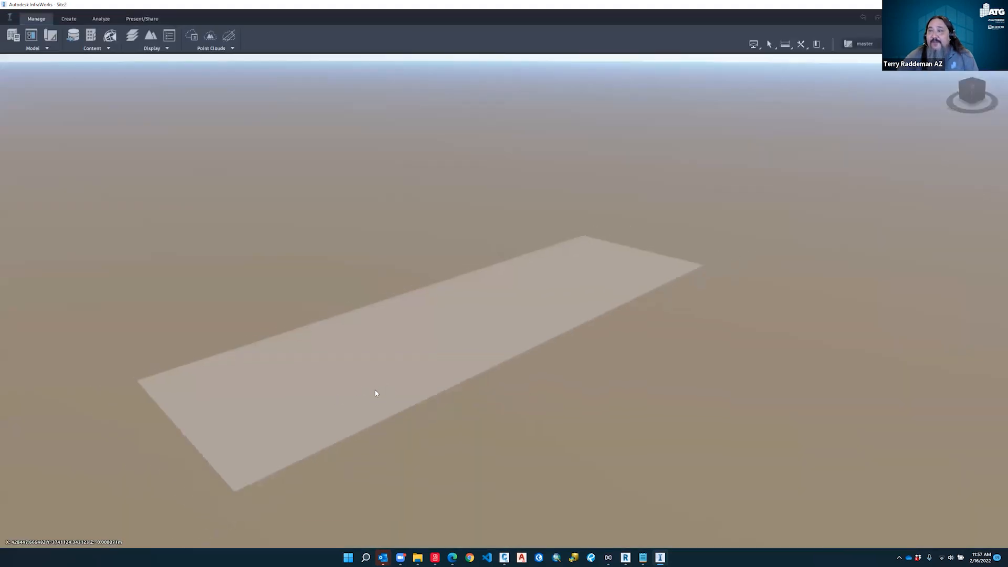
scroll(376, 395, down, 5)
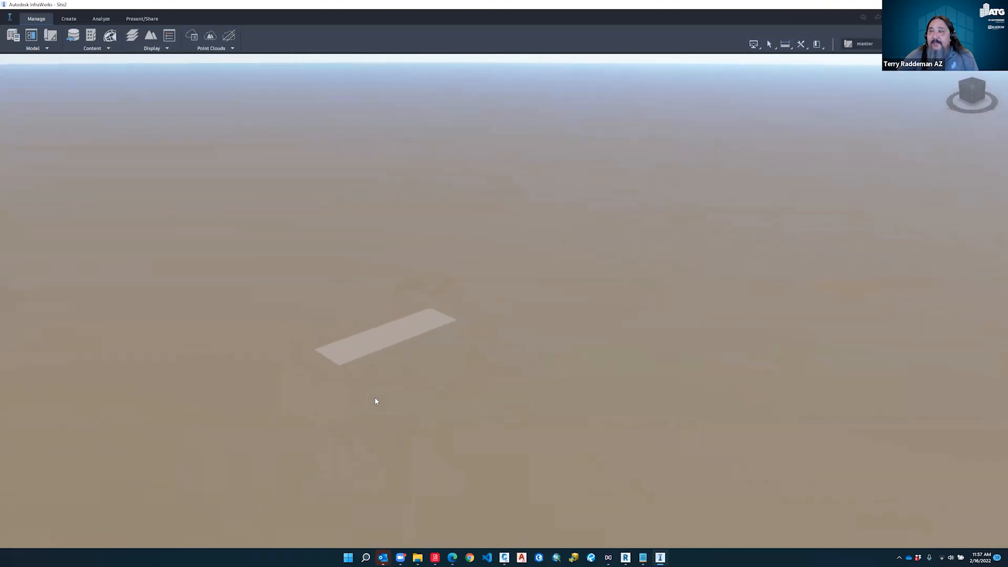
scroll(348, 256, up, 5)
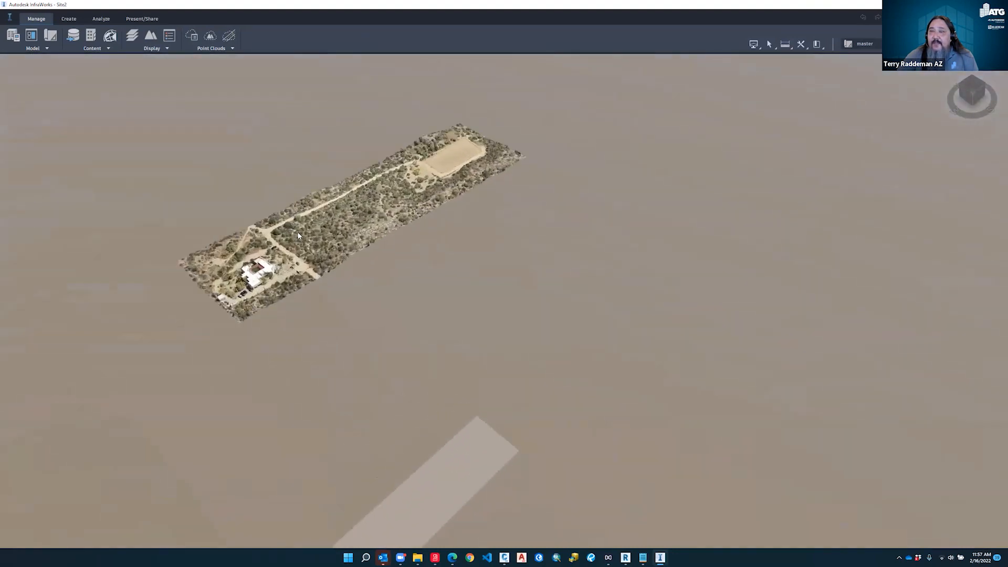
scroll(355, 258, up, 5)
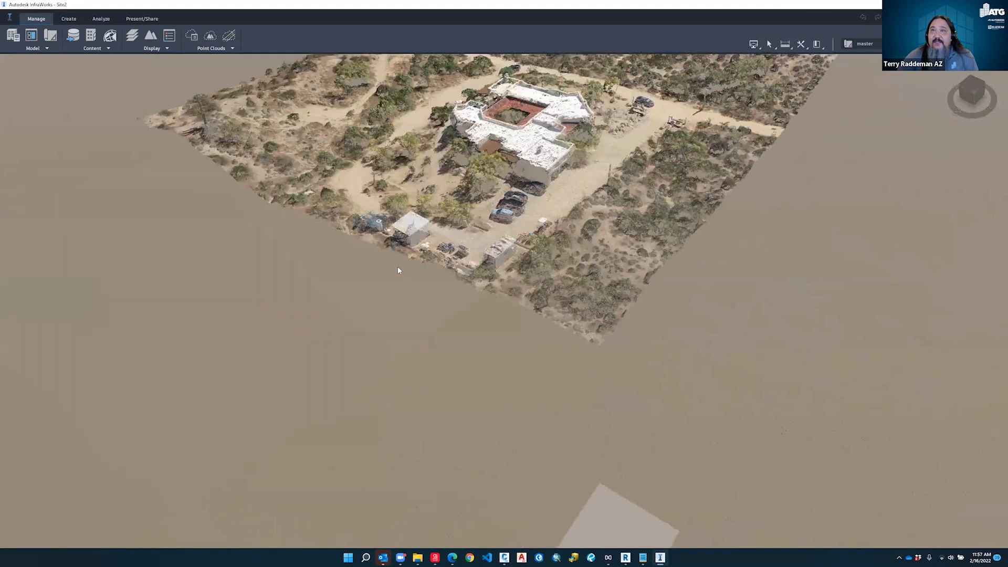
middle_drag(398, 267, 310, 315)
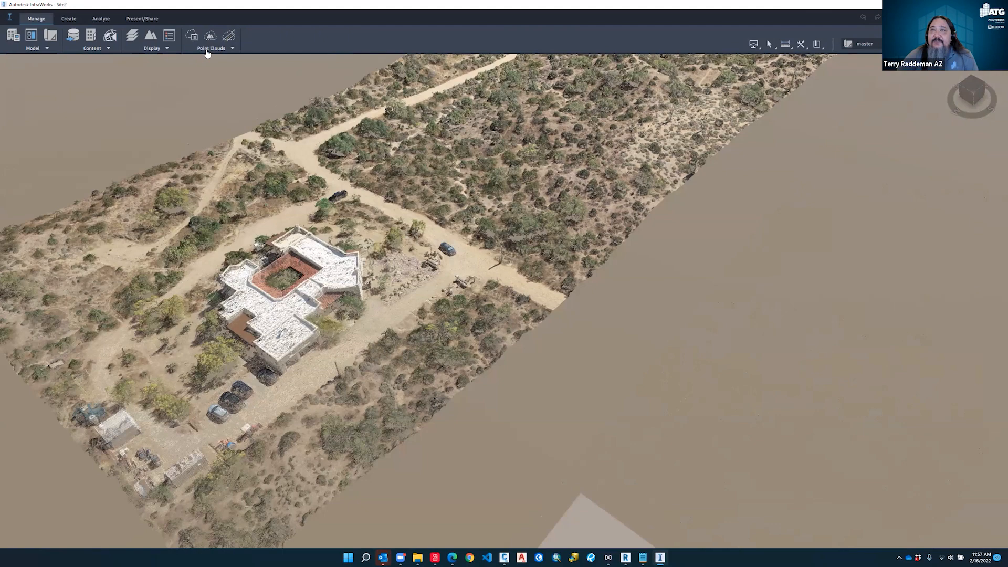
Try to run Vertical Feature Extraction on the Site2 point cloud
click(208, 52)
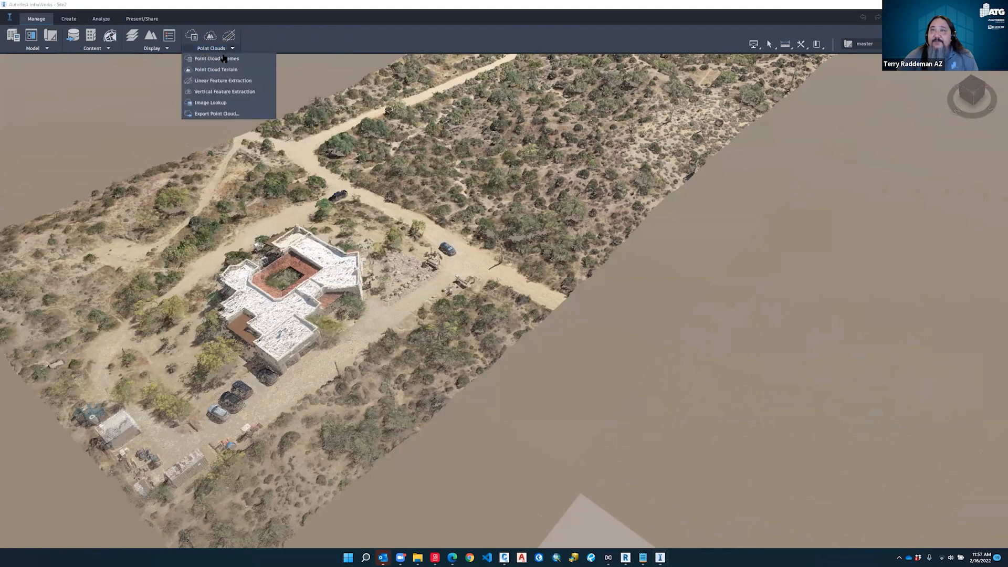
click(224, 91)
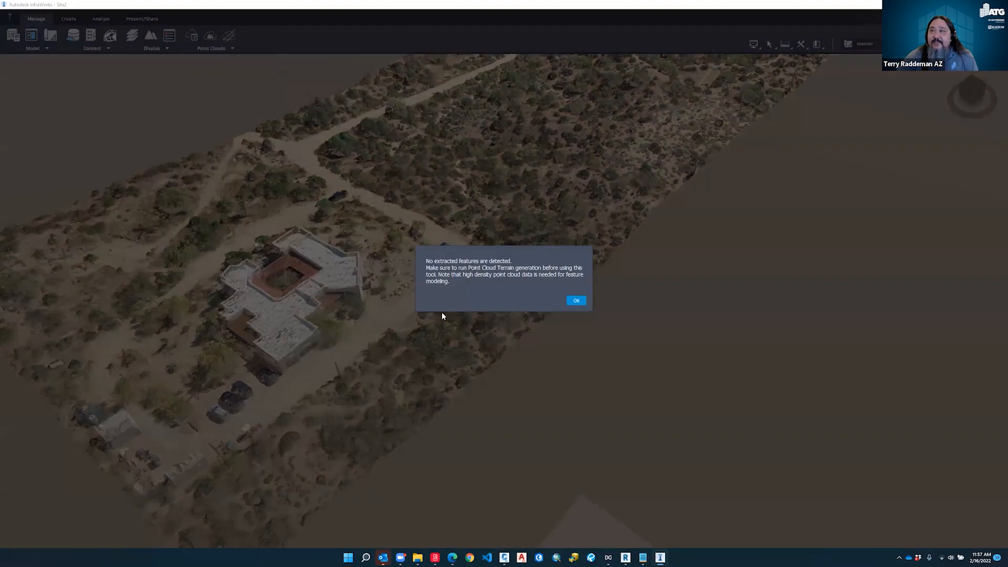
click(578, 302)
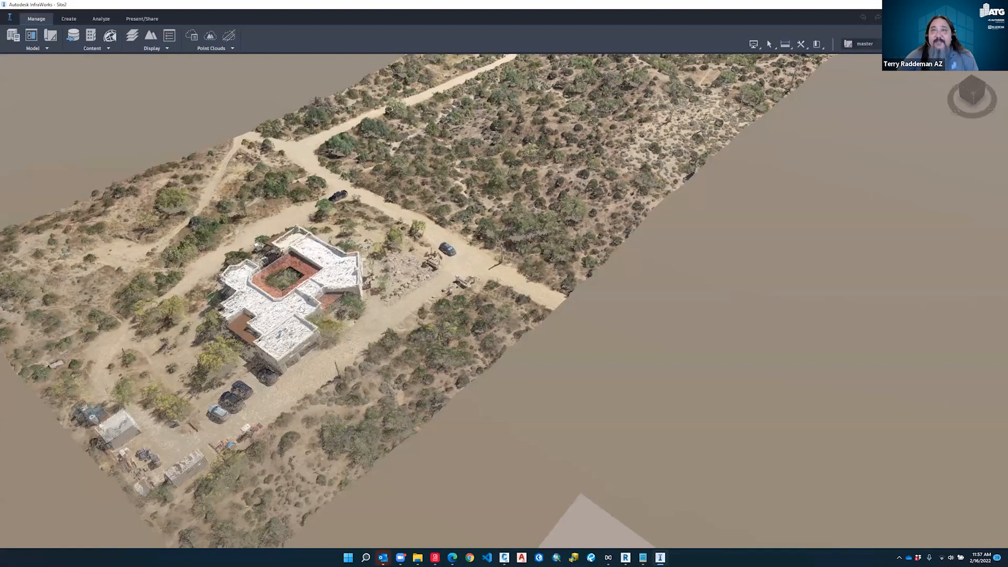